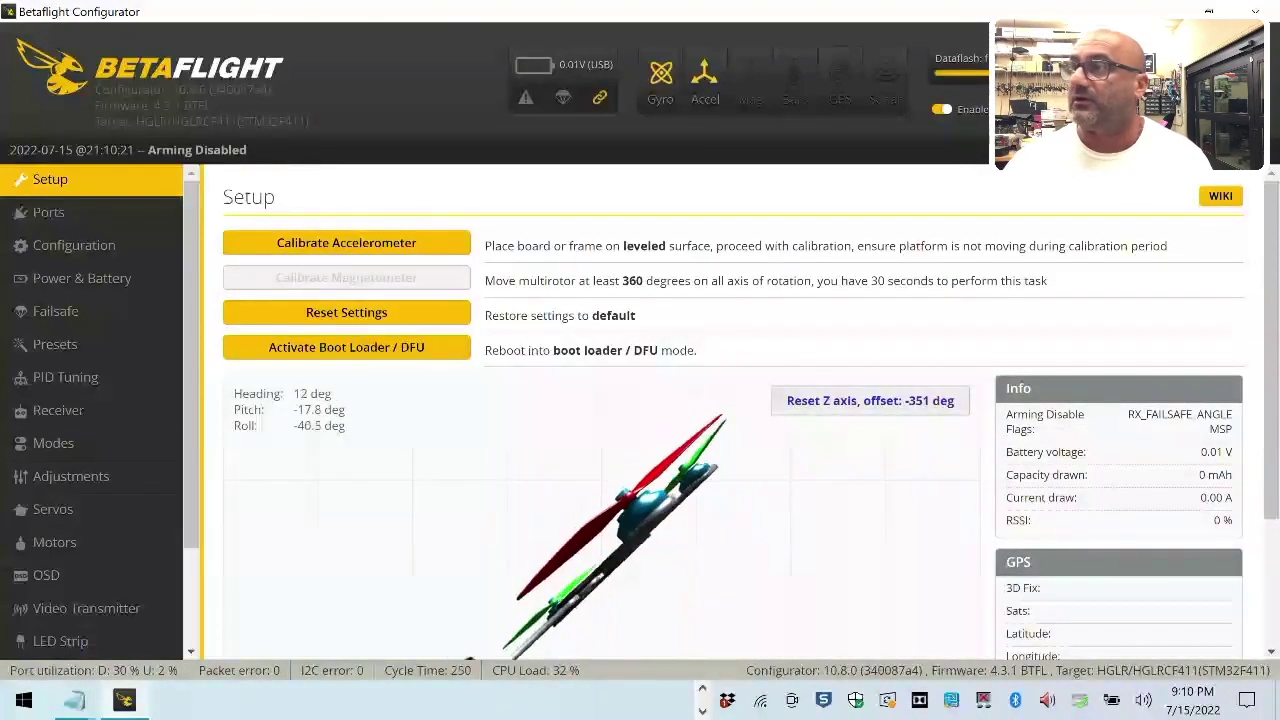
- Zero the craft model's yaw heading with Reset Z axis on the Setup page
left_click(940, 404)
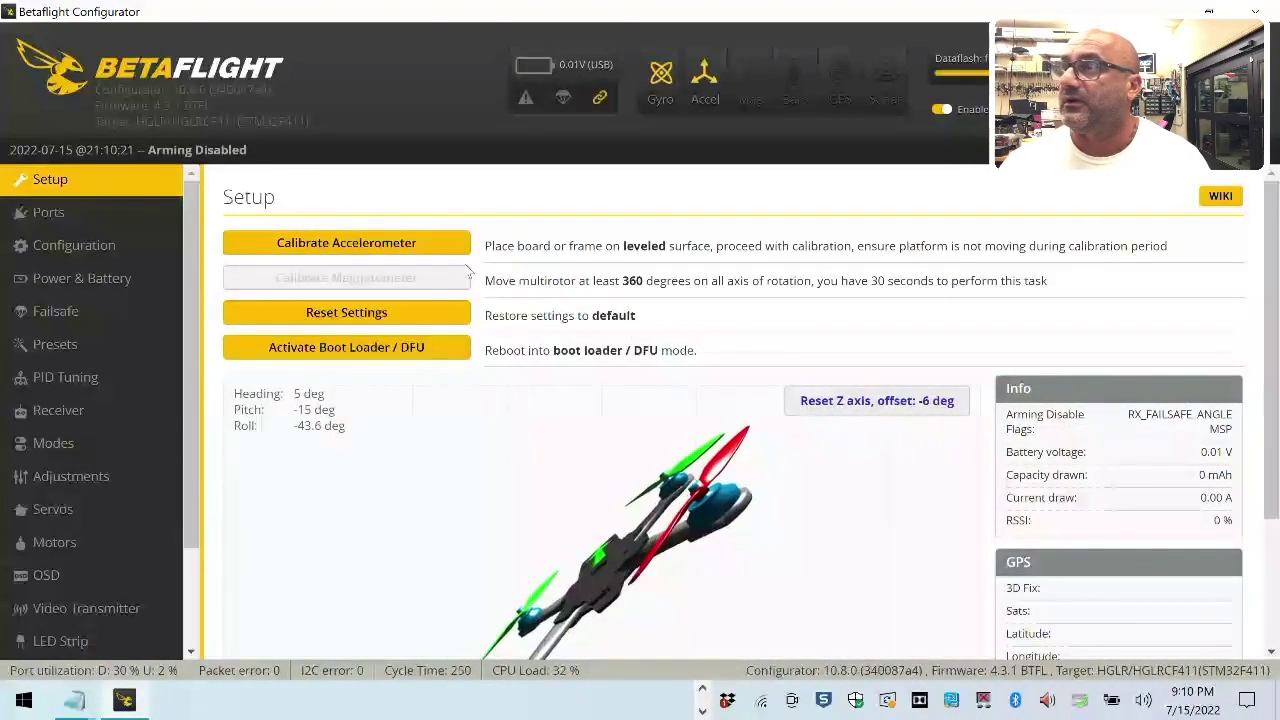
- Calibrate the accelerometer, acknowledge the risks, and spin-test all four motors with the Master slider
left_click(440, 243)
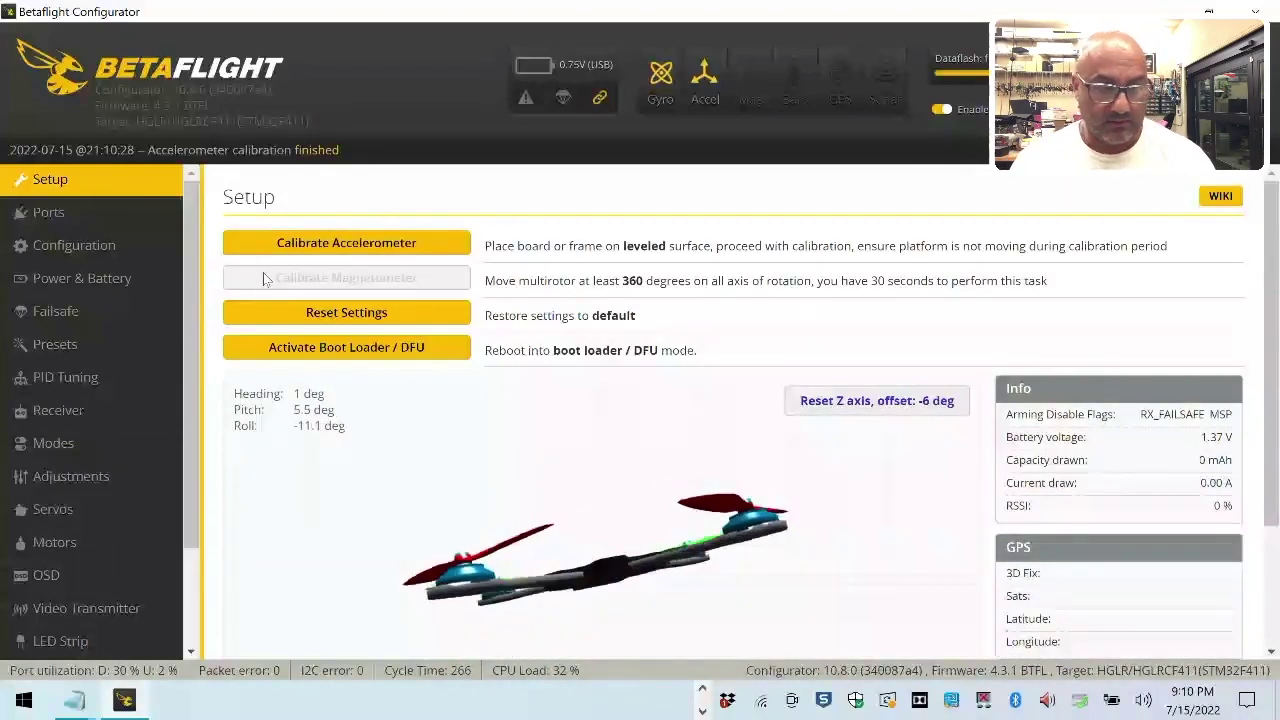
left_click(60, 542)
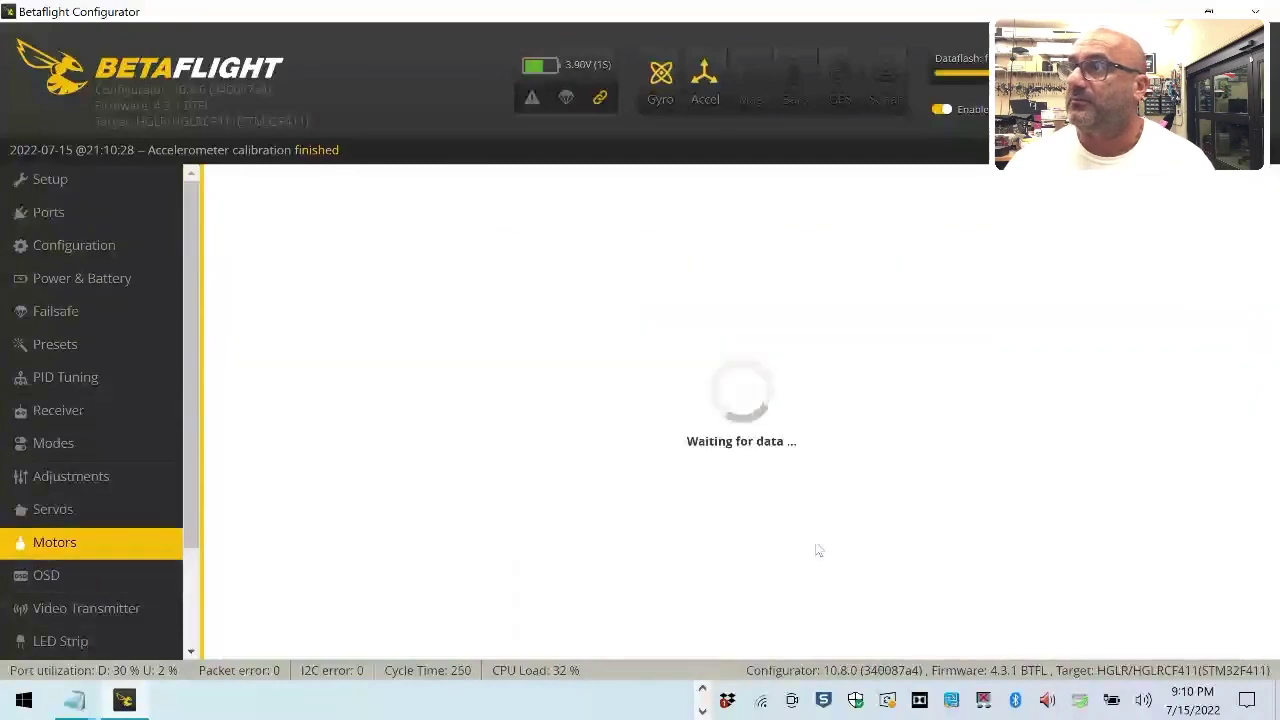
scroll(880, 500, "down", 3)
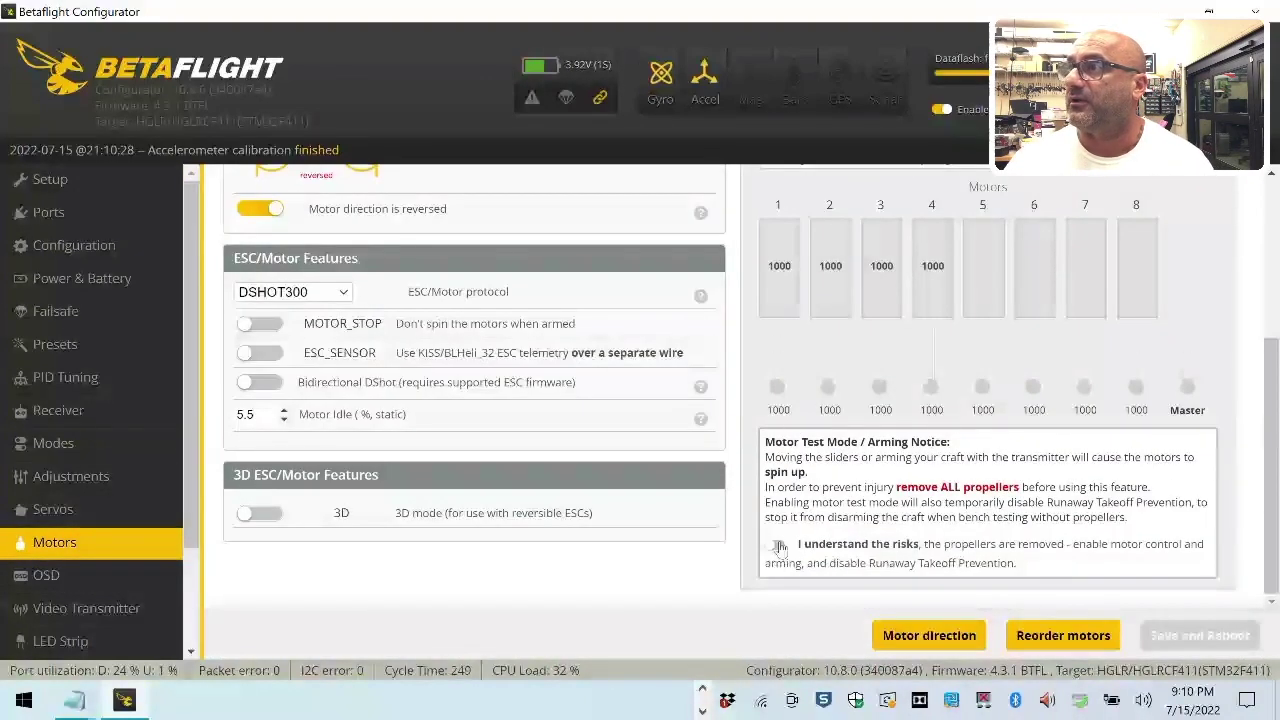
left_click(777, 546)
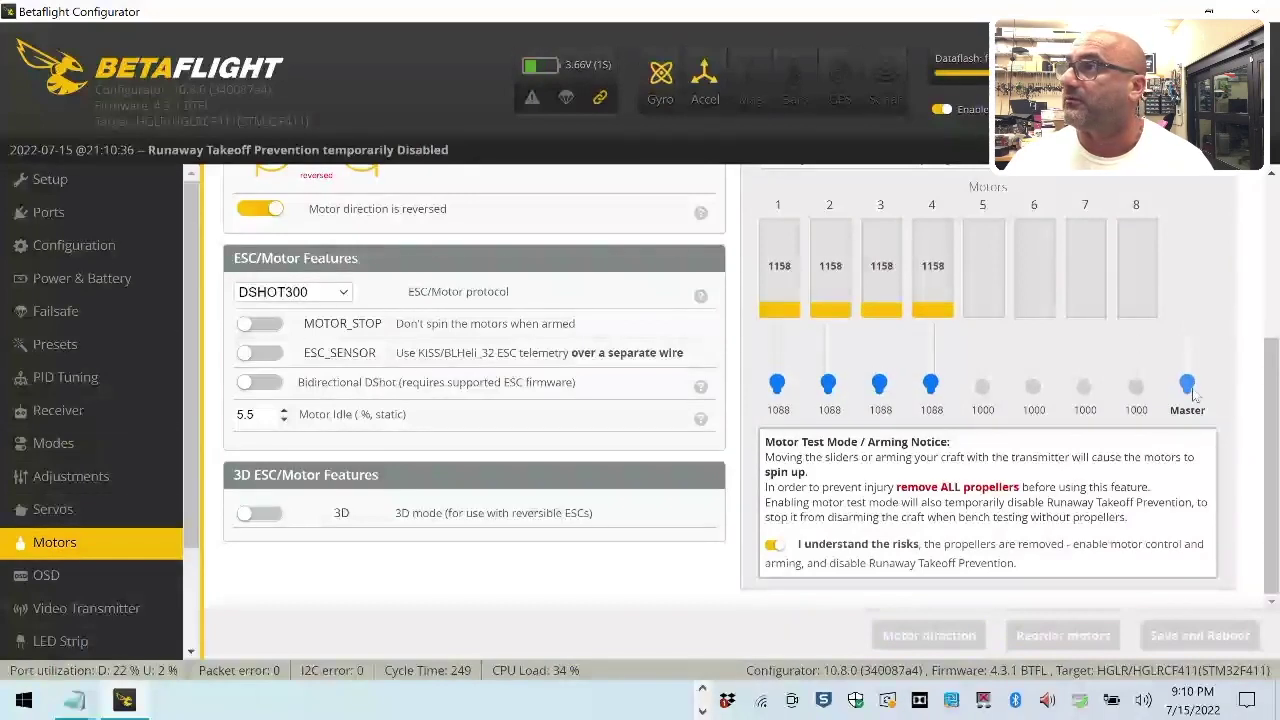
left_click_drag(1193, 397, 1191, 415)
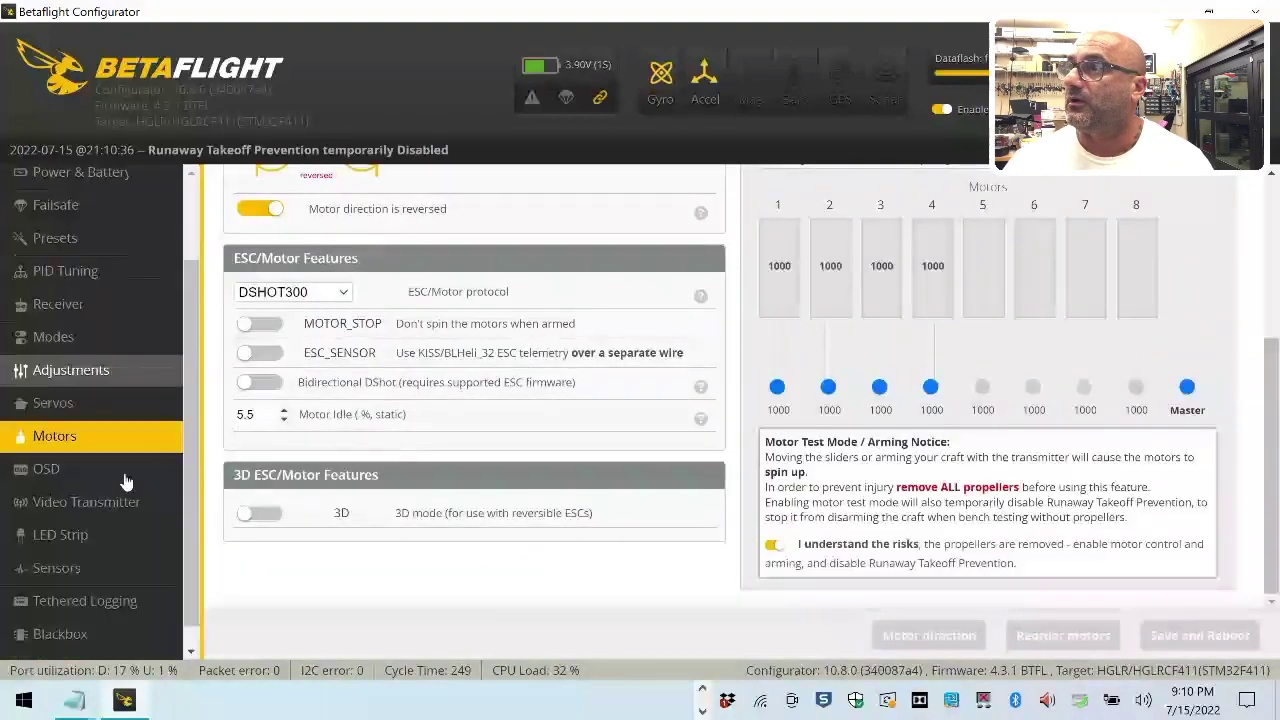
scroll(92, 410, "down", 2)
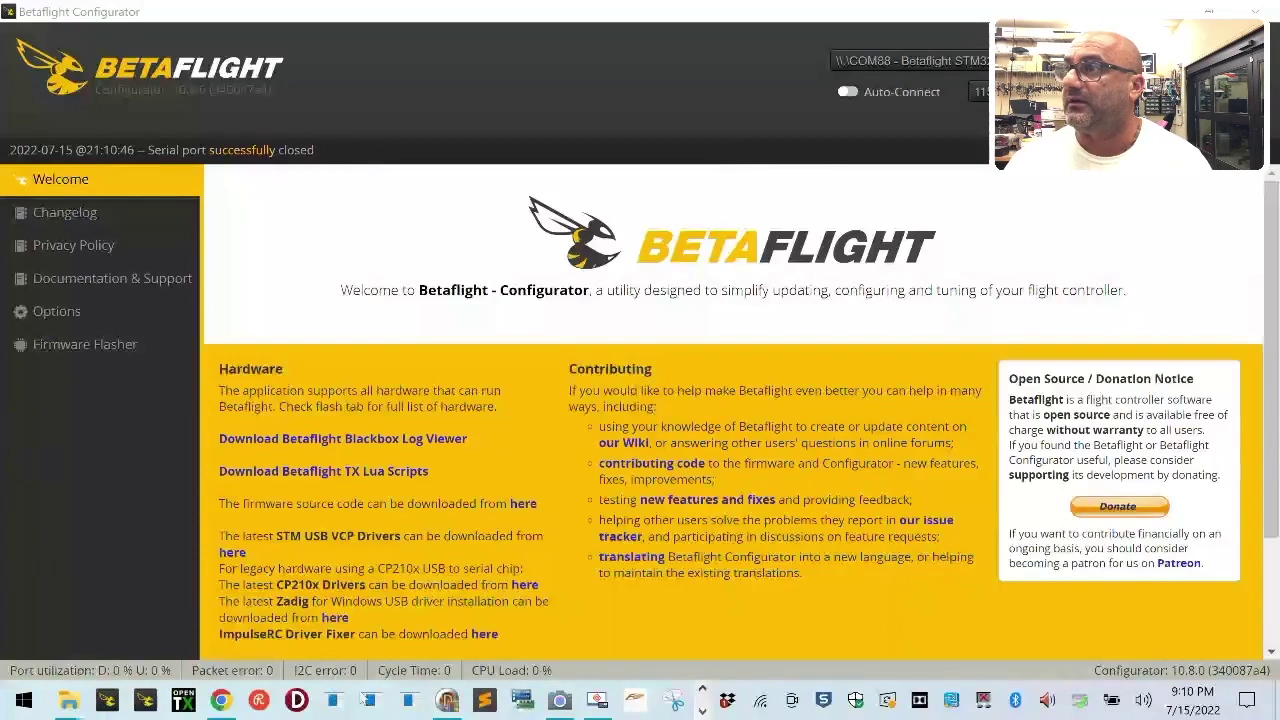
- Read the ESC setups in BLHeliSuite and accept the multiple-ESC and read-success notices
left_click(445, 701)
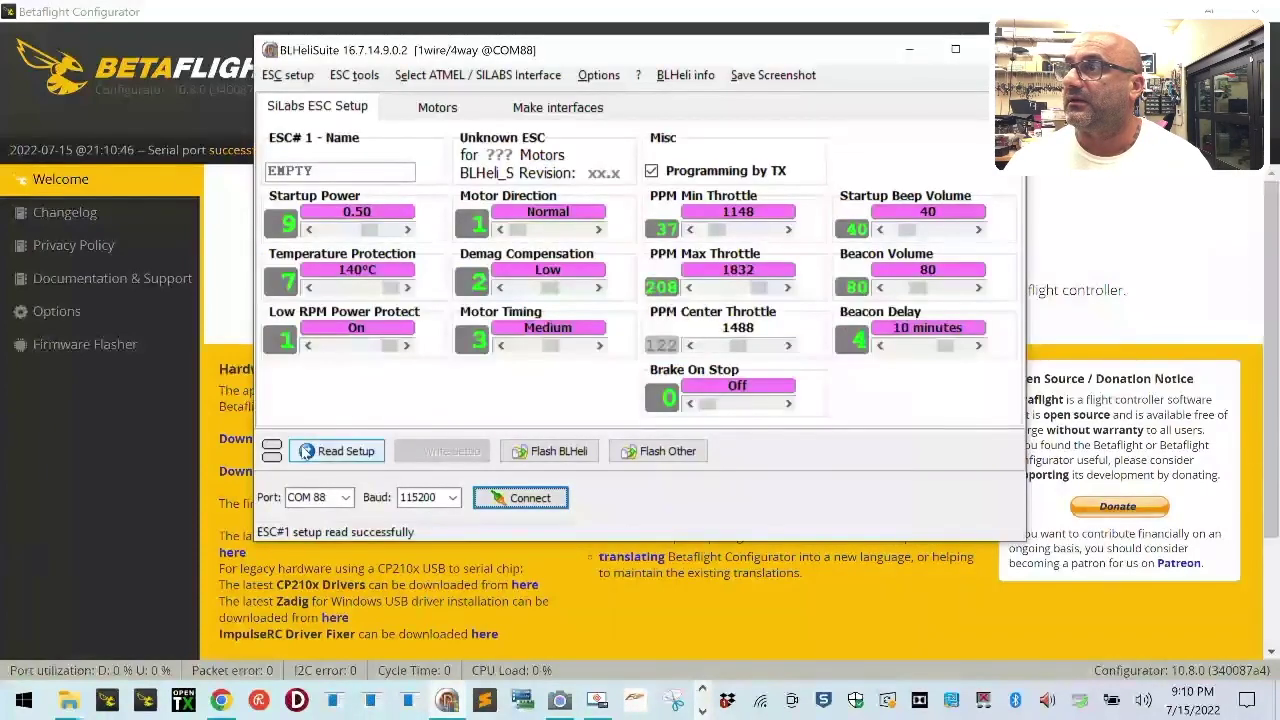
left_click(306, 451)
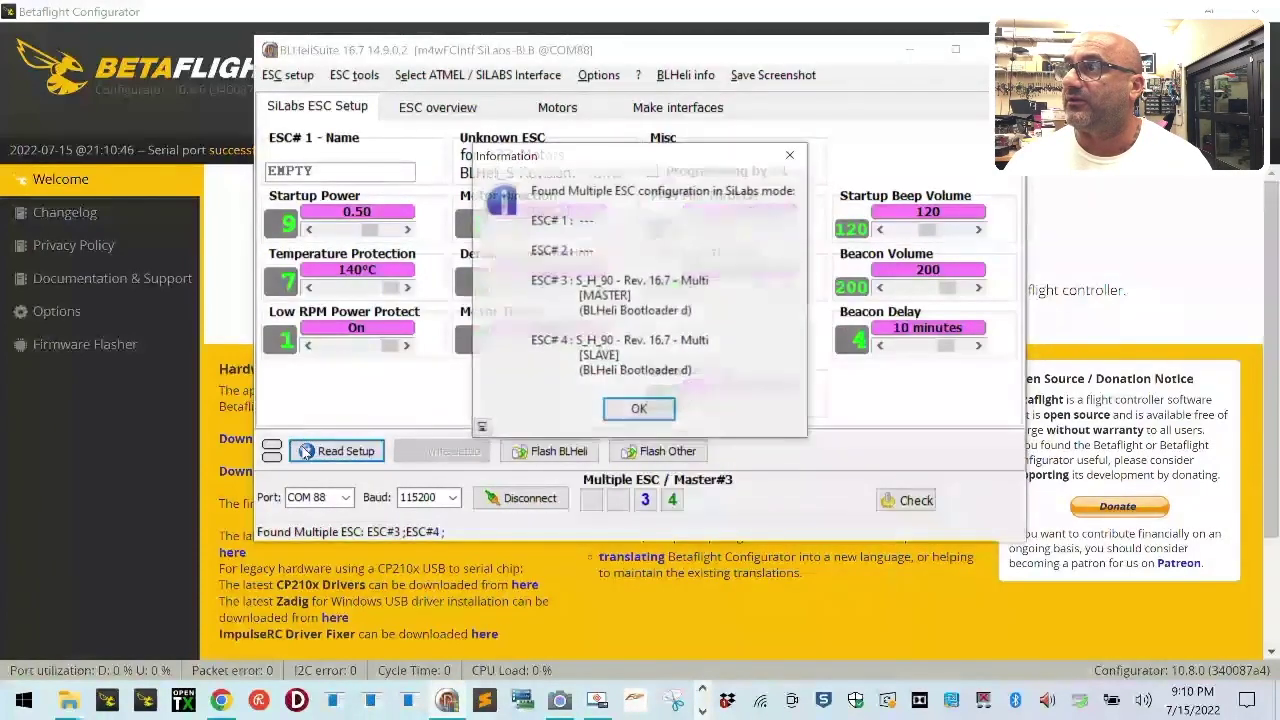
left_click(634, 408)
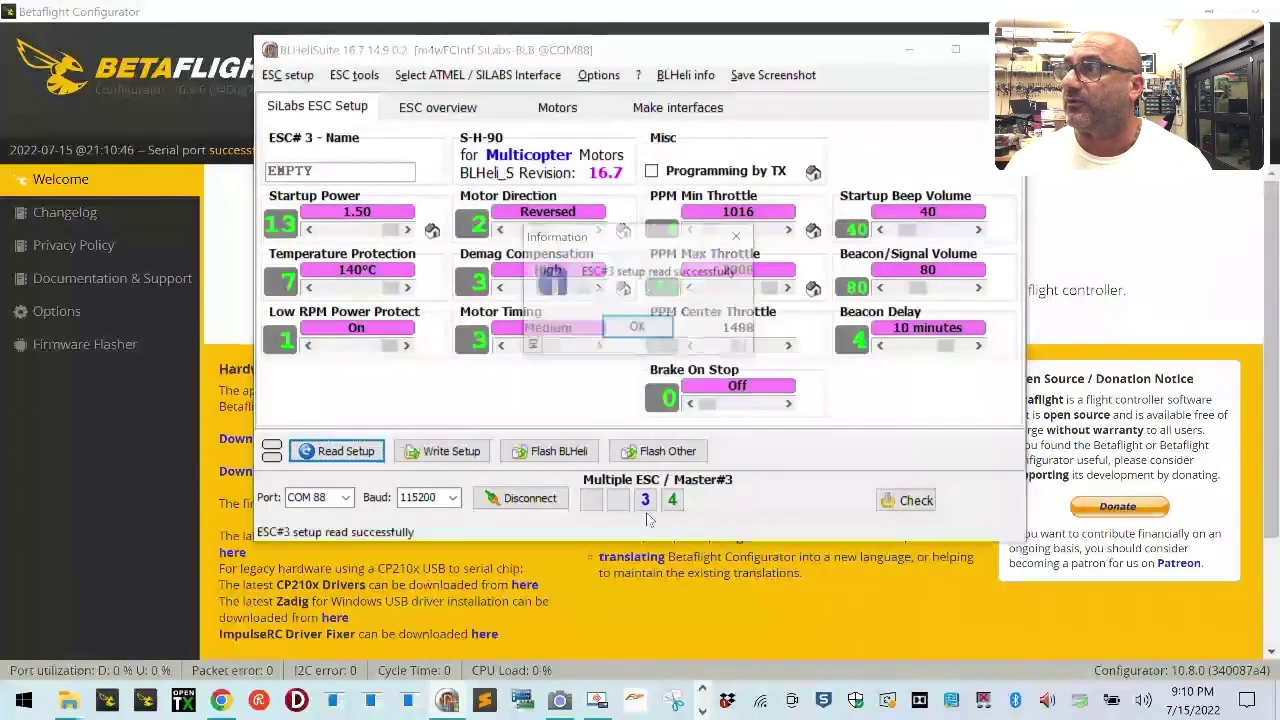
left_click(642, 326)
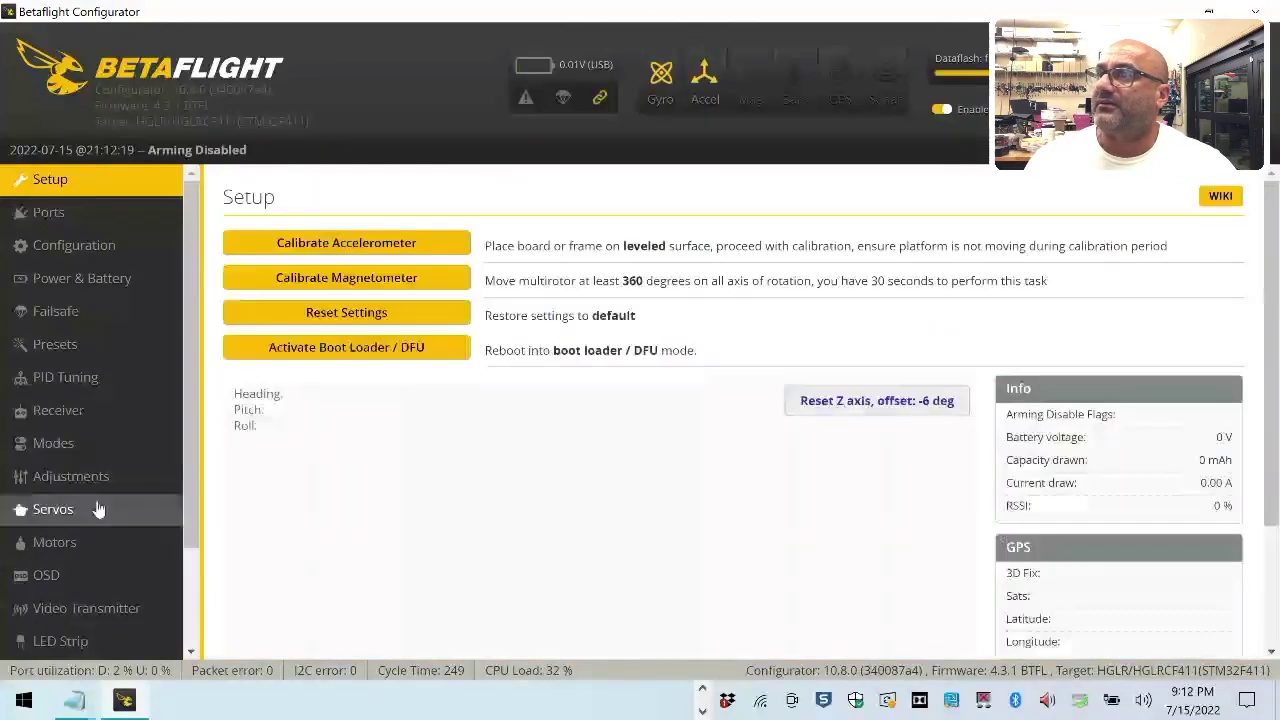
- Reset the model's Z-axis heading and recalibrate the accelerometer
scroll(100, 508, "down", 3)
left_click(876, 400)
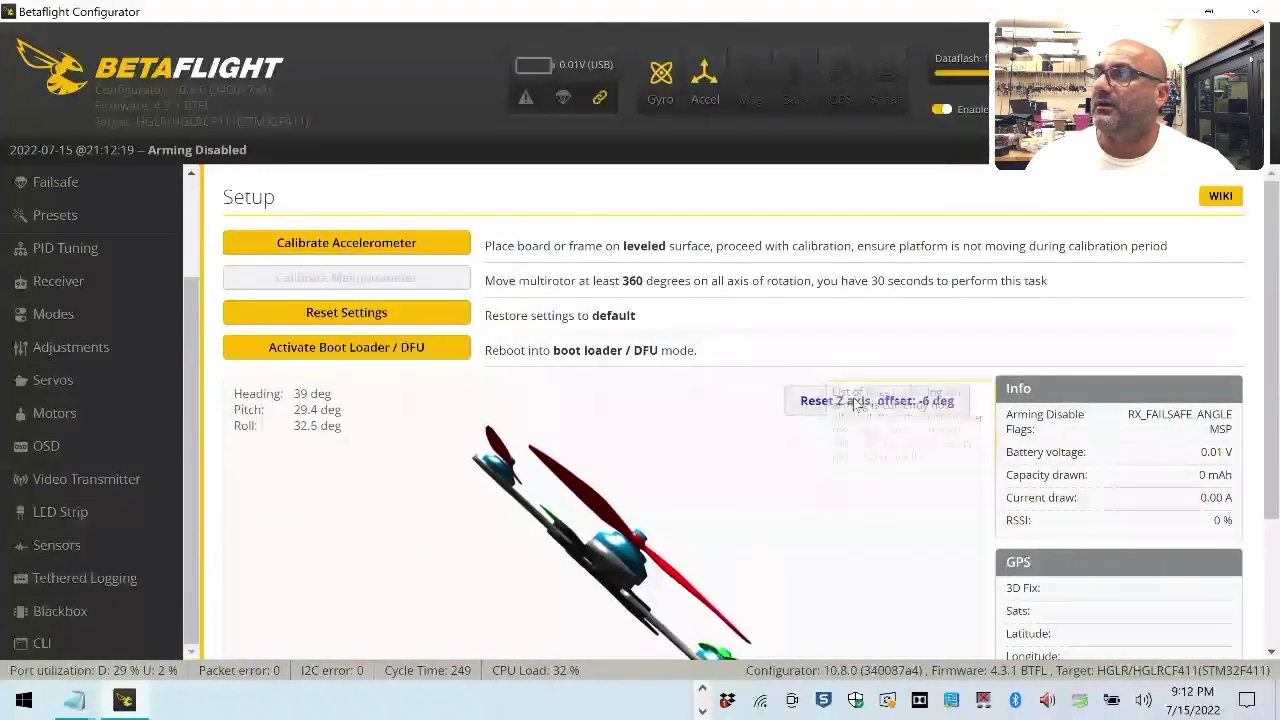
left_click(305, 243)
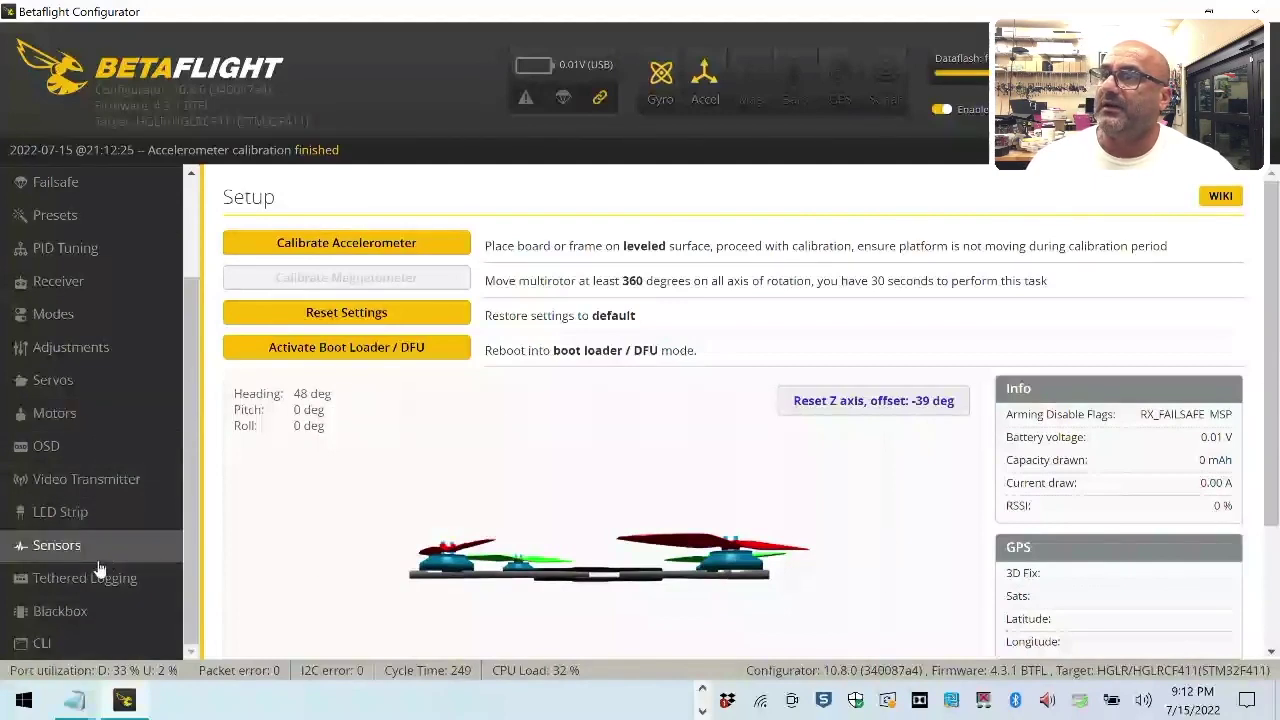
- Run the 'resource' command in the CLI to list the board's pin assignments
left_click(42, 645)
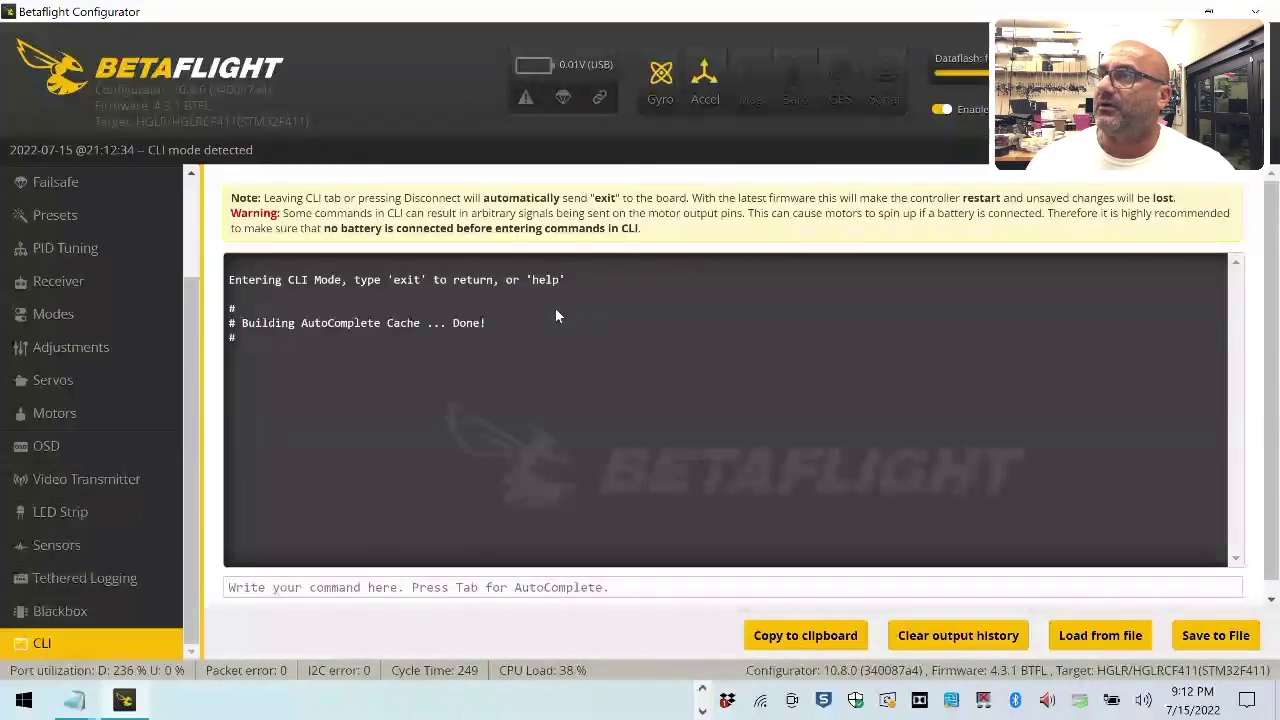
left_click(343, 589)
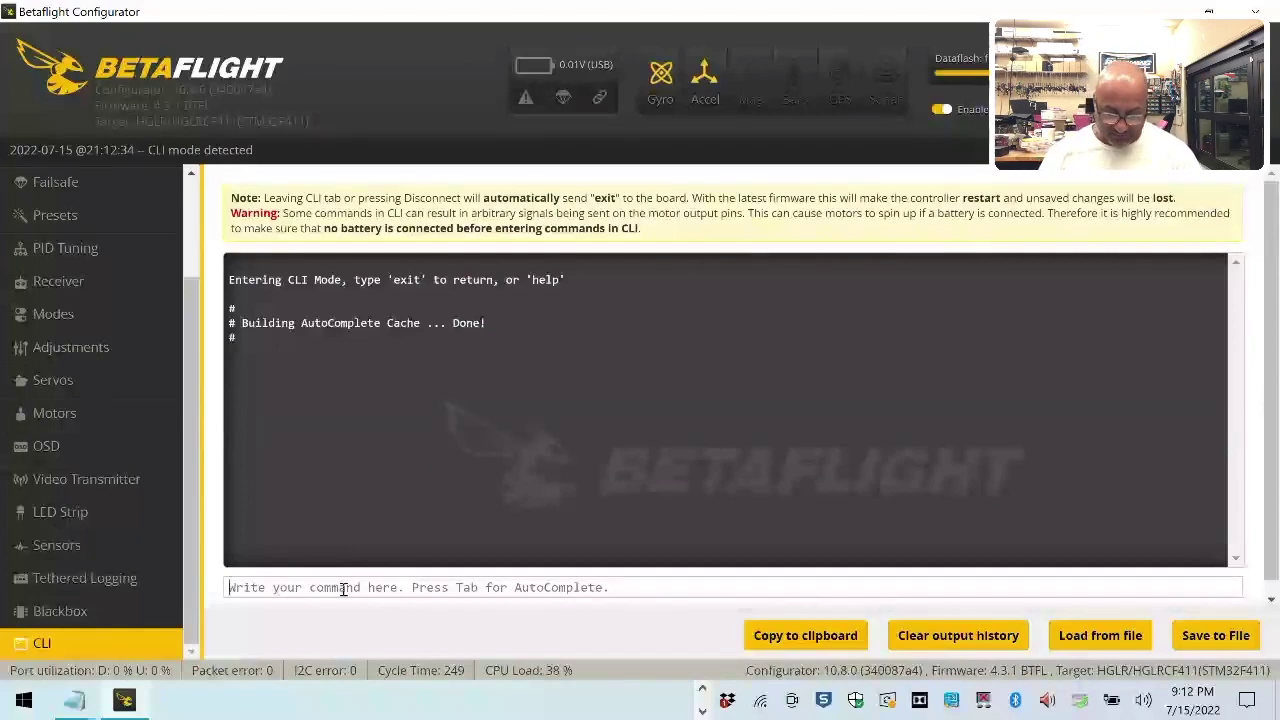
type("resource")
key("Return")
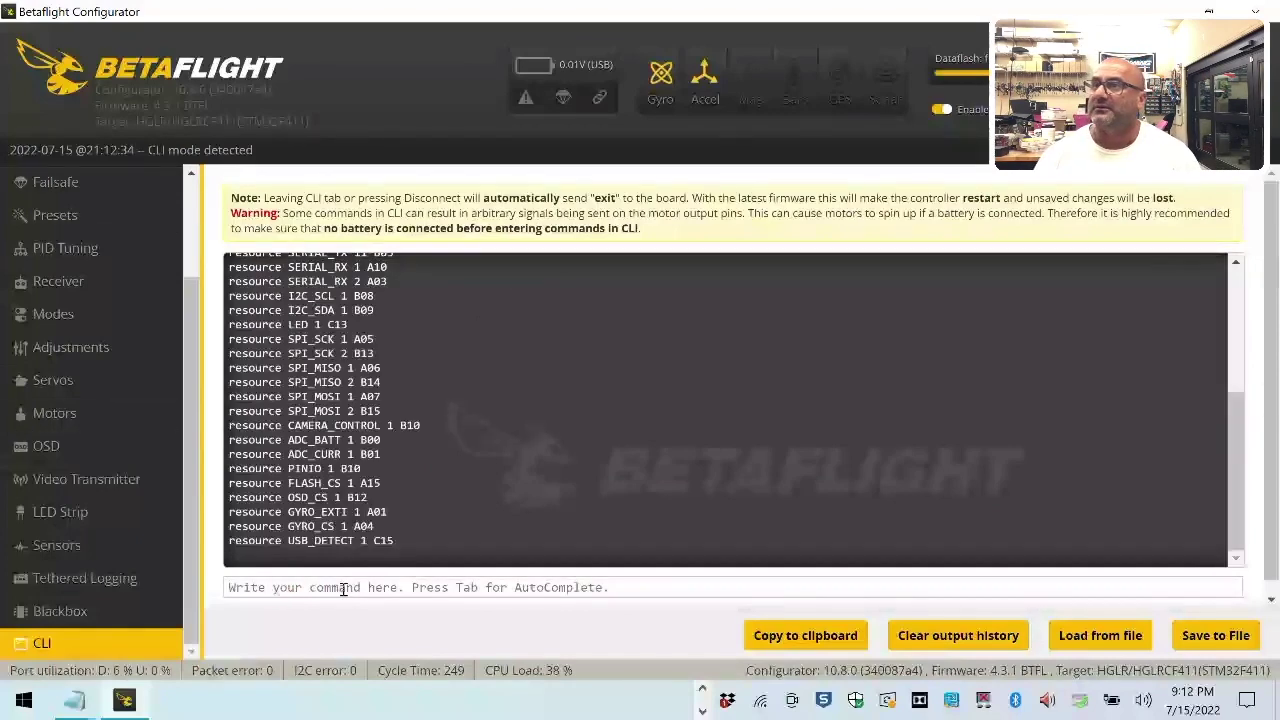
scroll(466, 449, "up", 3)
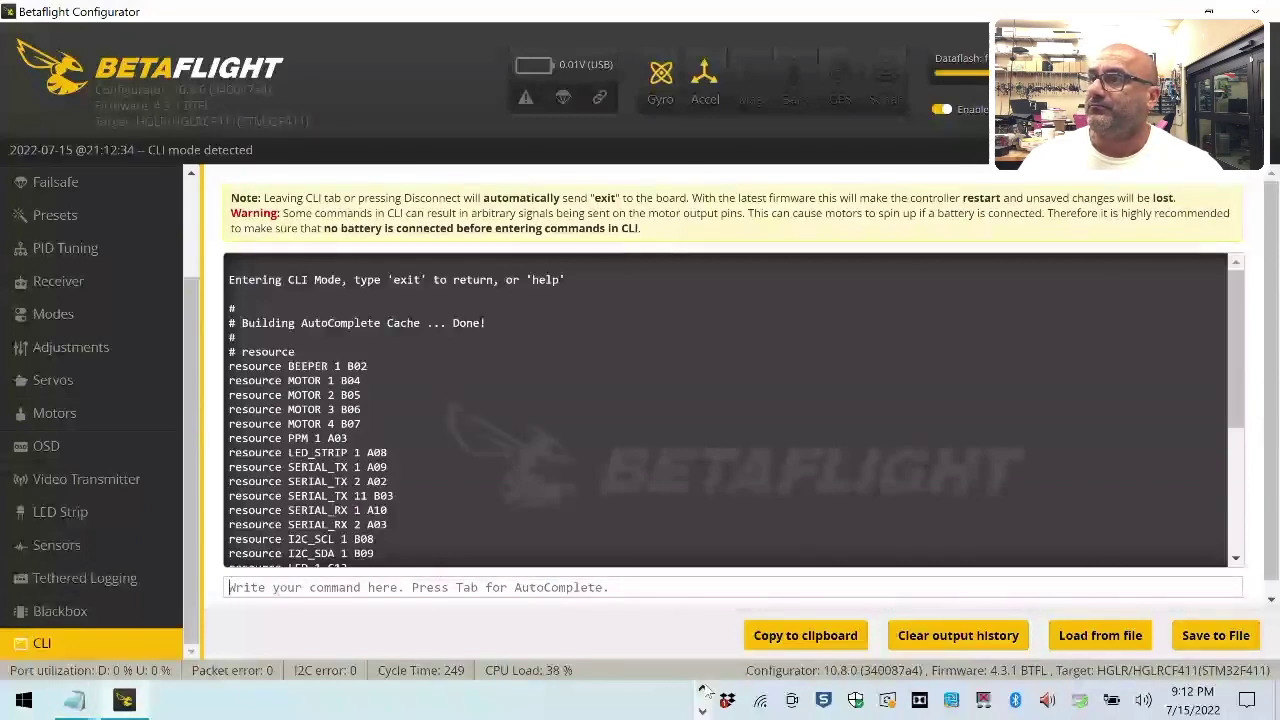
left_click(66, 700)
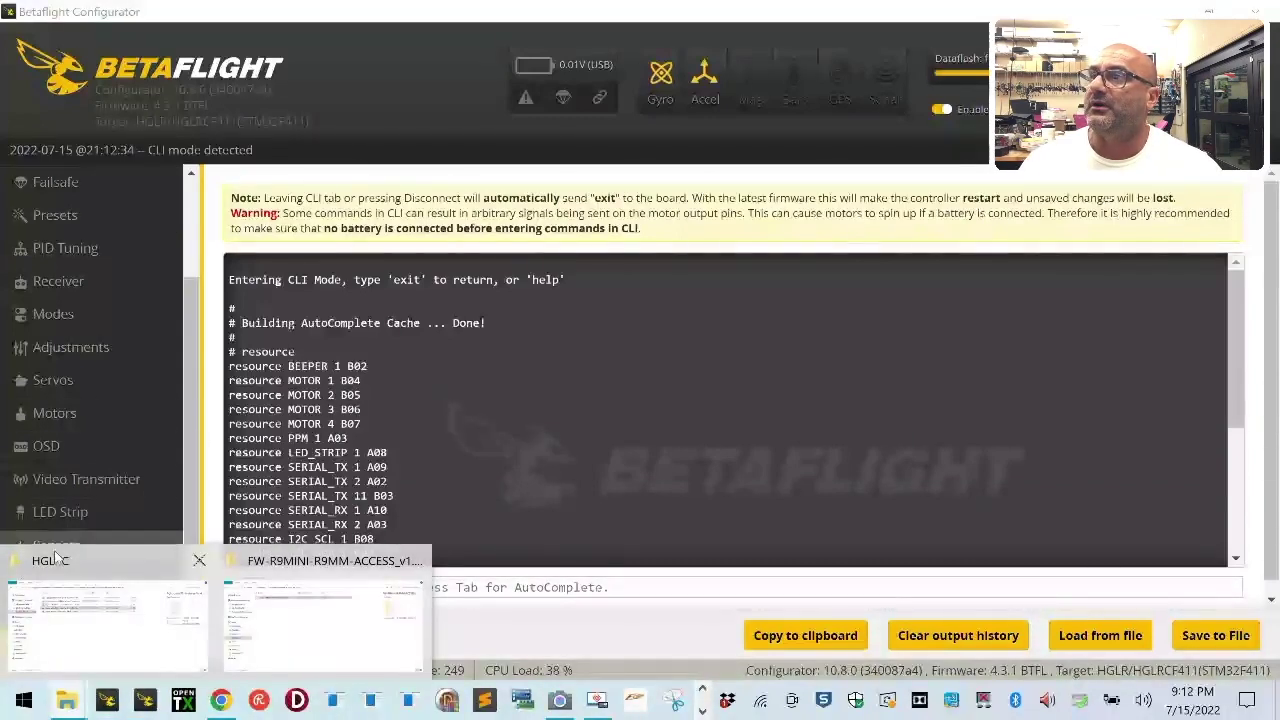
- From the HGLRC folder window, open hglrc-petrel75-1s-dump-file-4.2.0.txt in Notepad
left_click(78, 596)
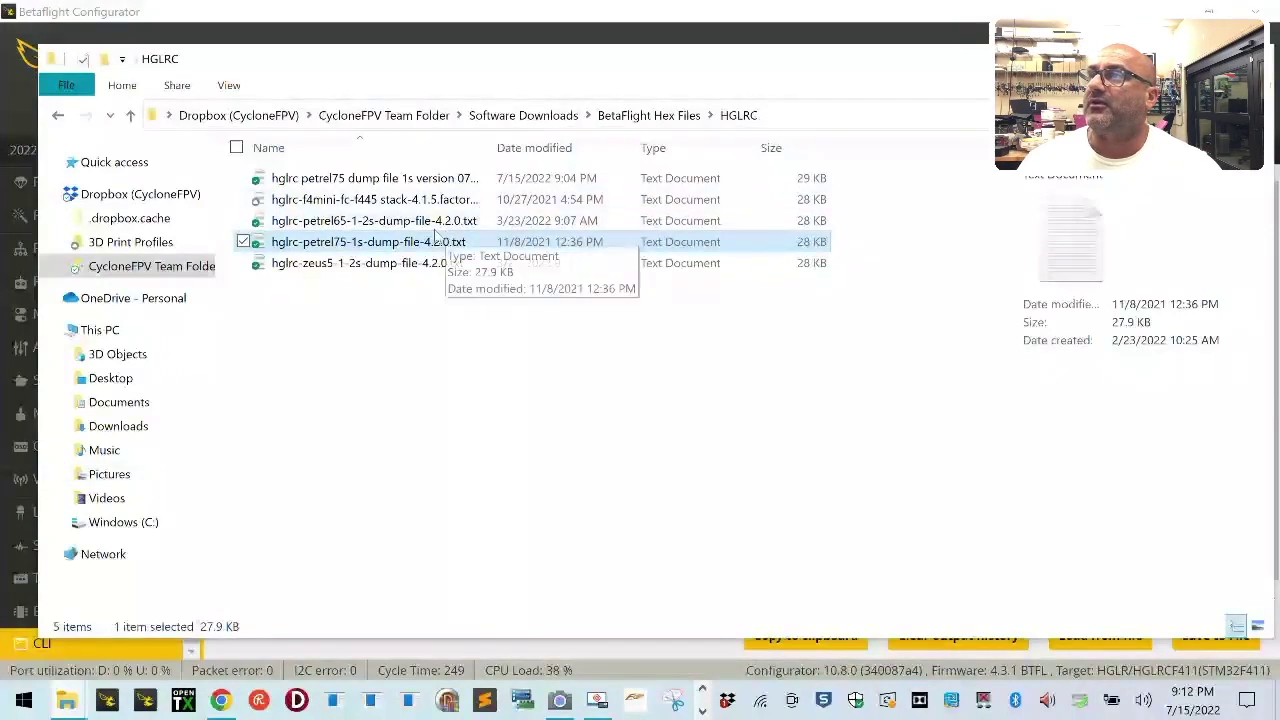
left_click(380, 221)
left_click(395, 243)
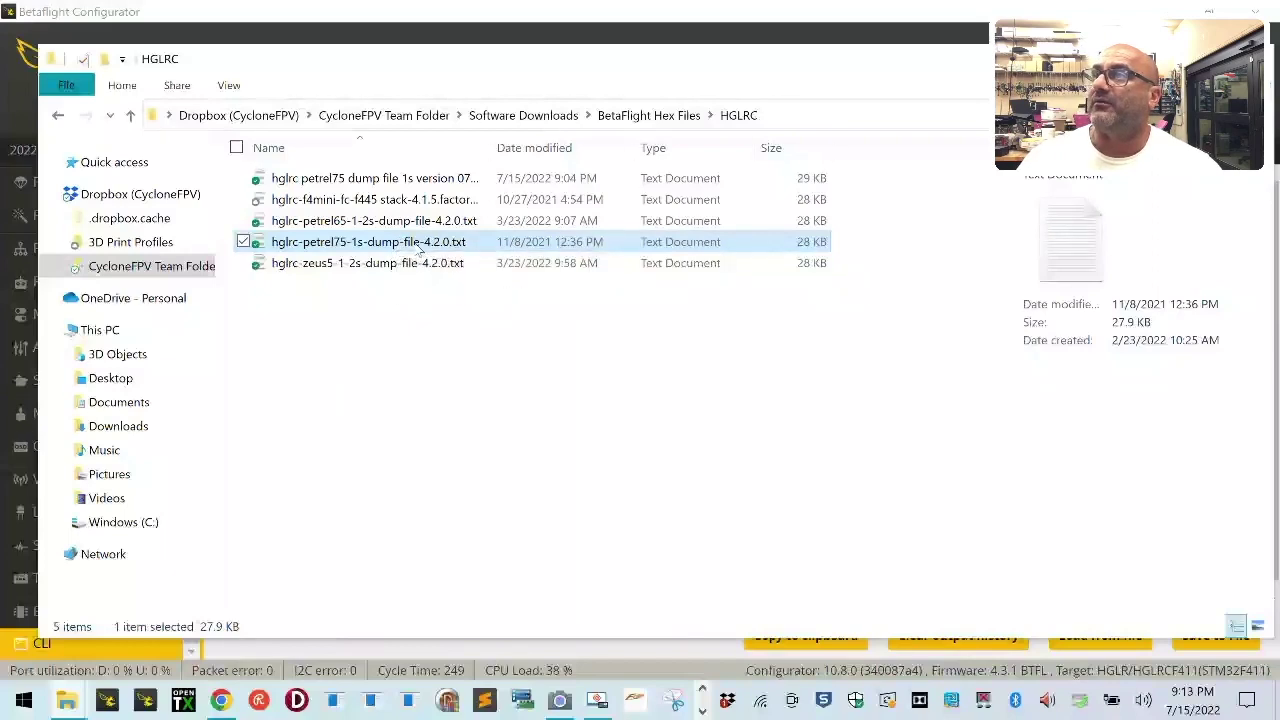
double_click(420, 243)
- Select the dump's MOTOR resource lines and place the dump beside Betaflight's CLI resource list
scroll(678, 328, "down", 3)
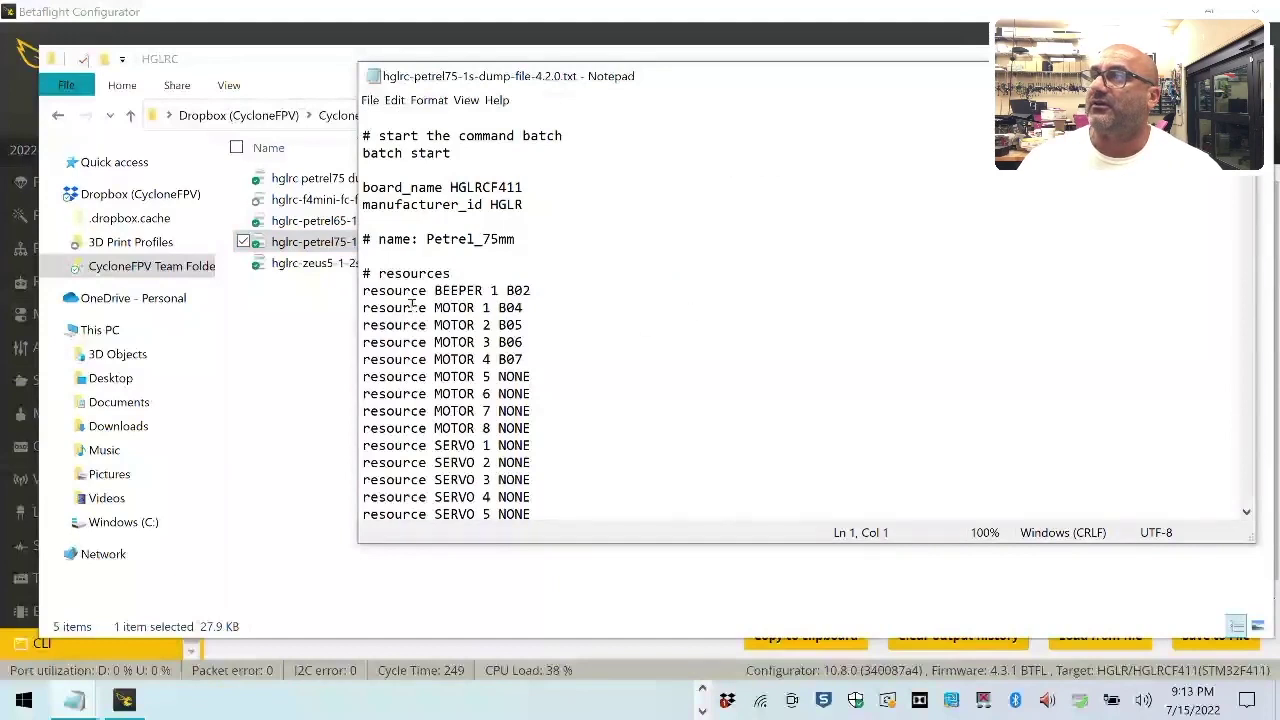
left_click_drag(365, 311, 546, 347)
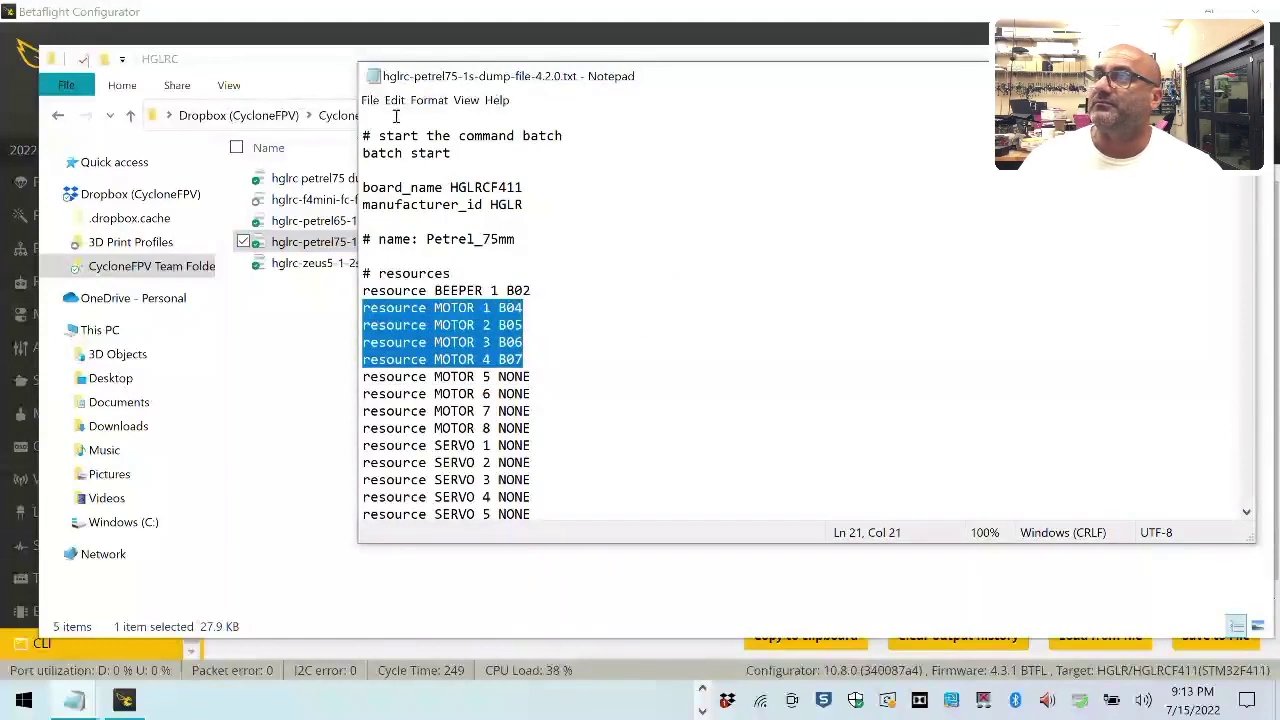
left_click(252, 63)
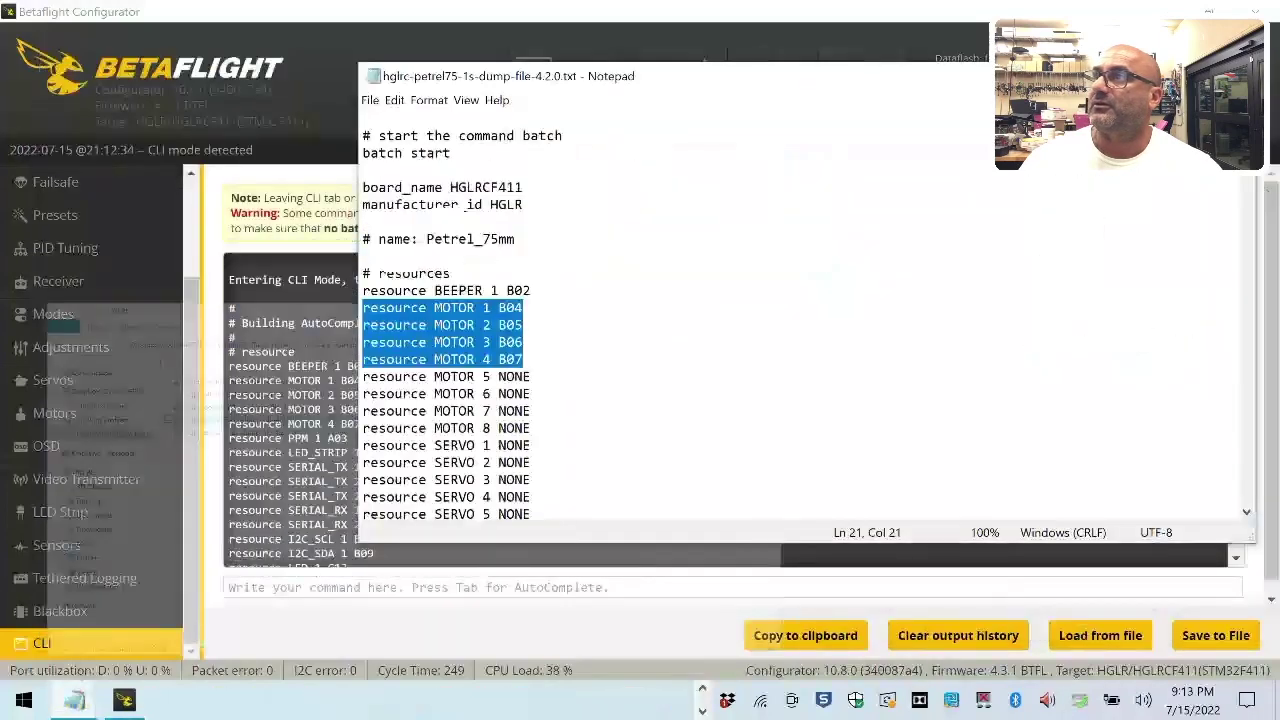
left_click_drag(870, 92, 798, 133)
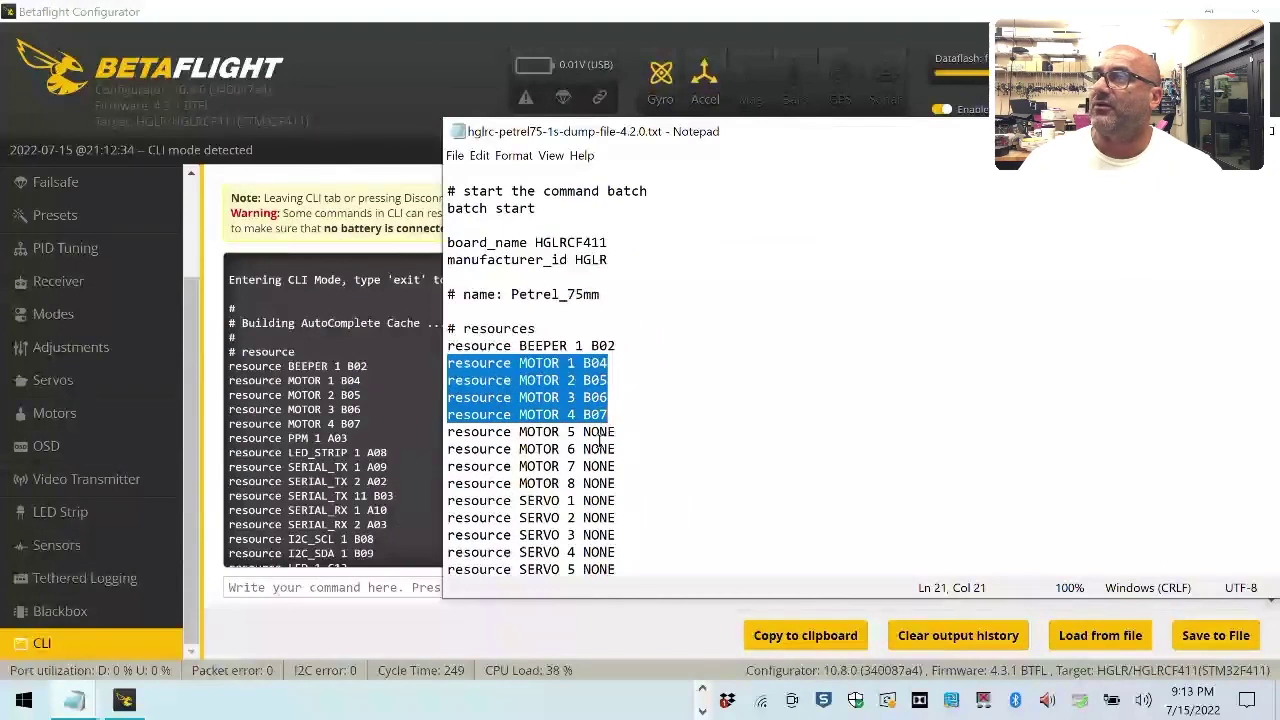
- Highlight the dump's version line showing firmware 4.2.0
scroll(600, 440, "down", 2)
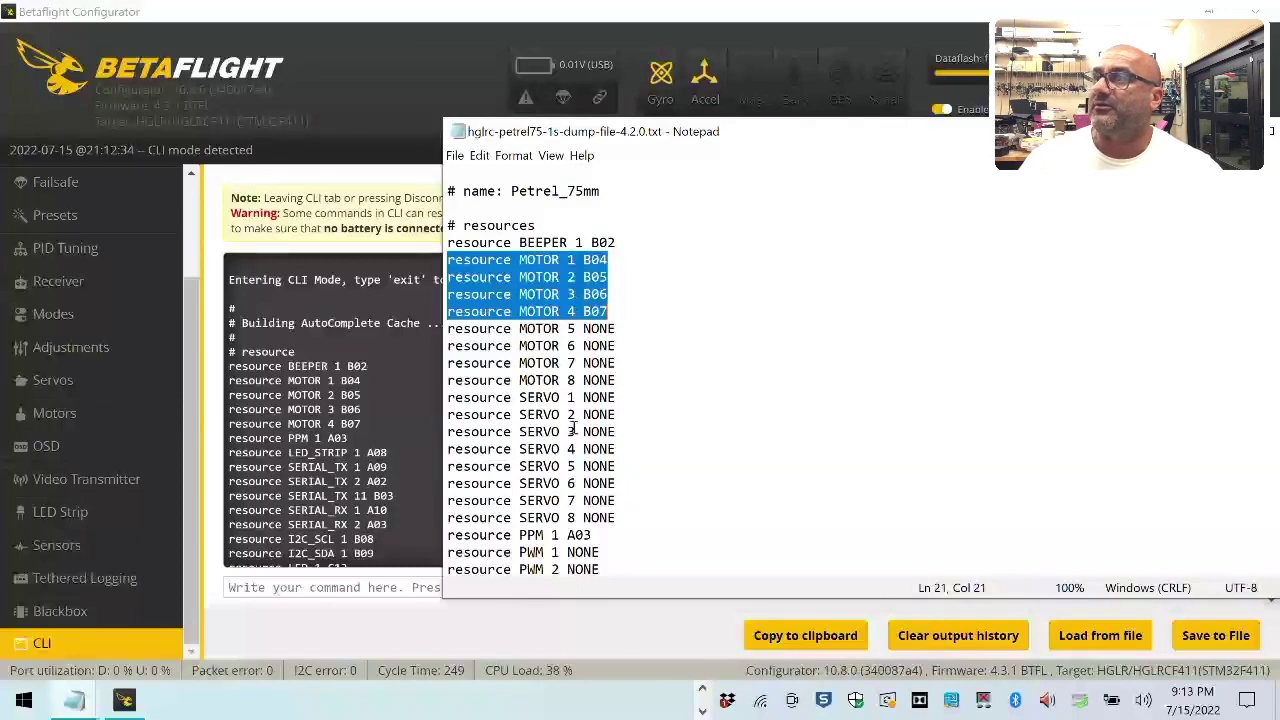
scroll(567, 513, "down", 2)
scroll(568, 513, "up", 6)
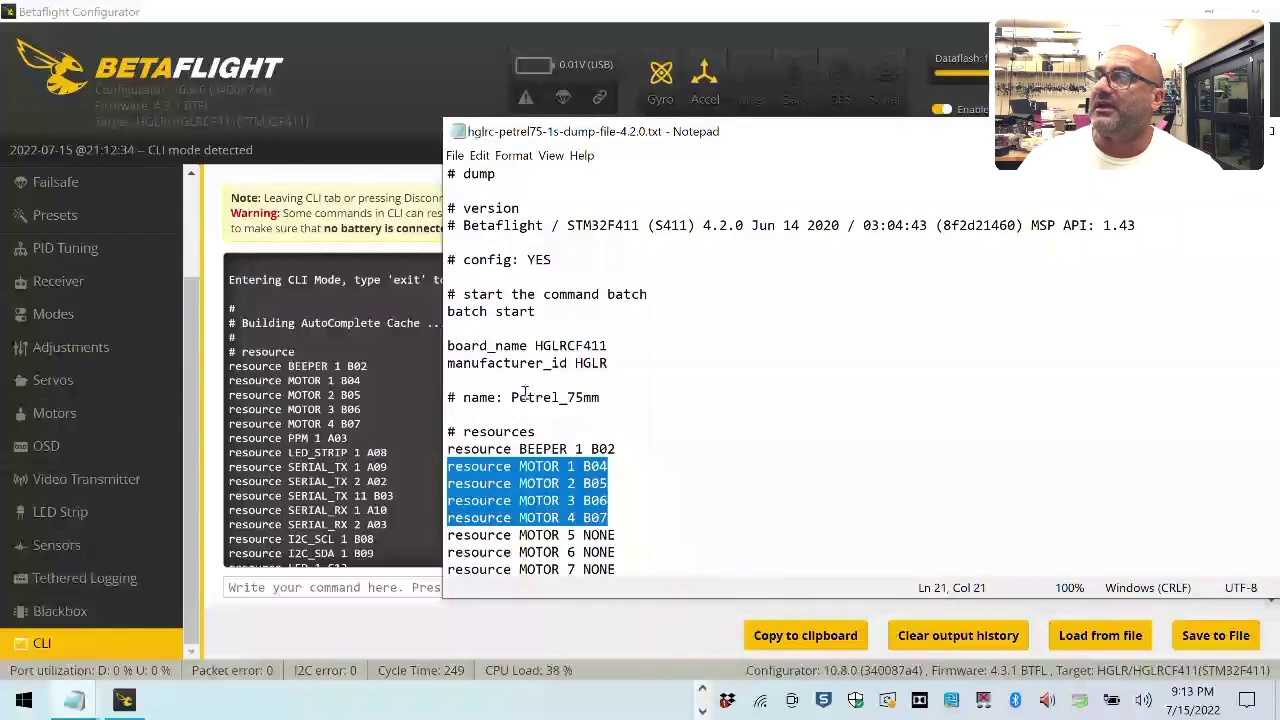
left_click_drag(680, 225, 950, 225)
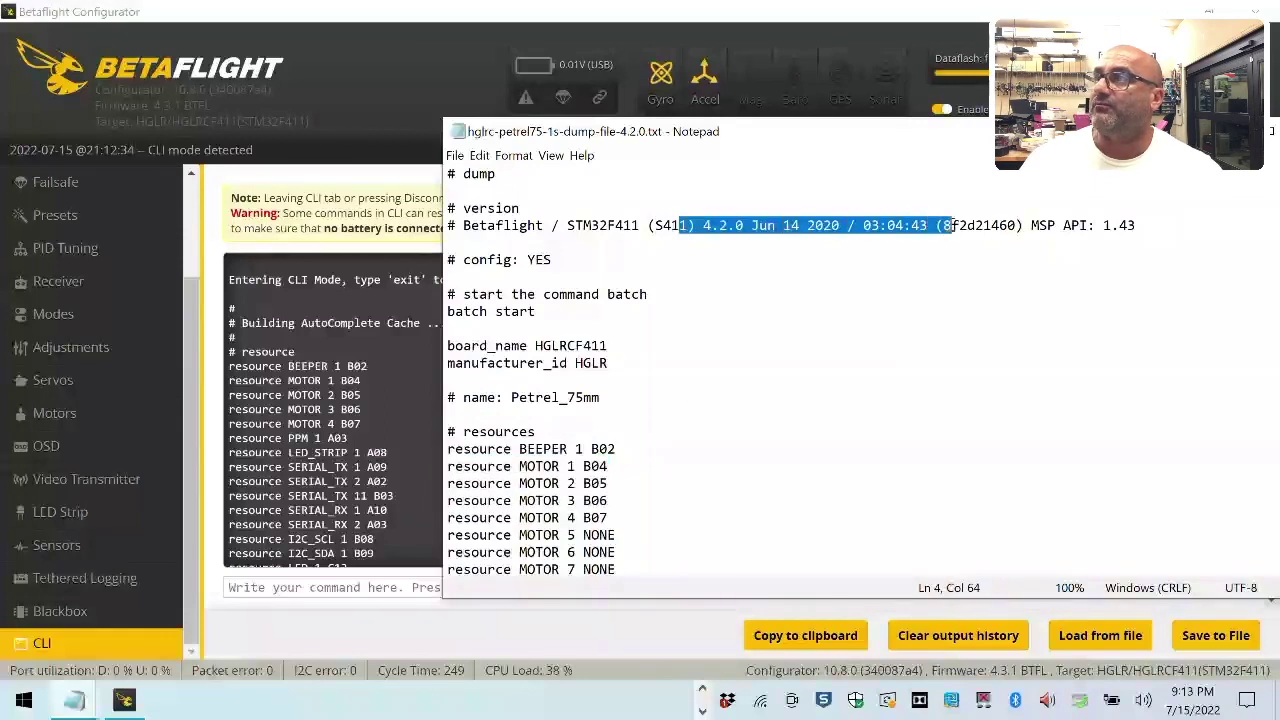
- Hide the Notepad dump and return to Betaflight Configurator
left_click(822, 25)
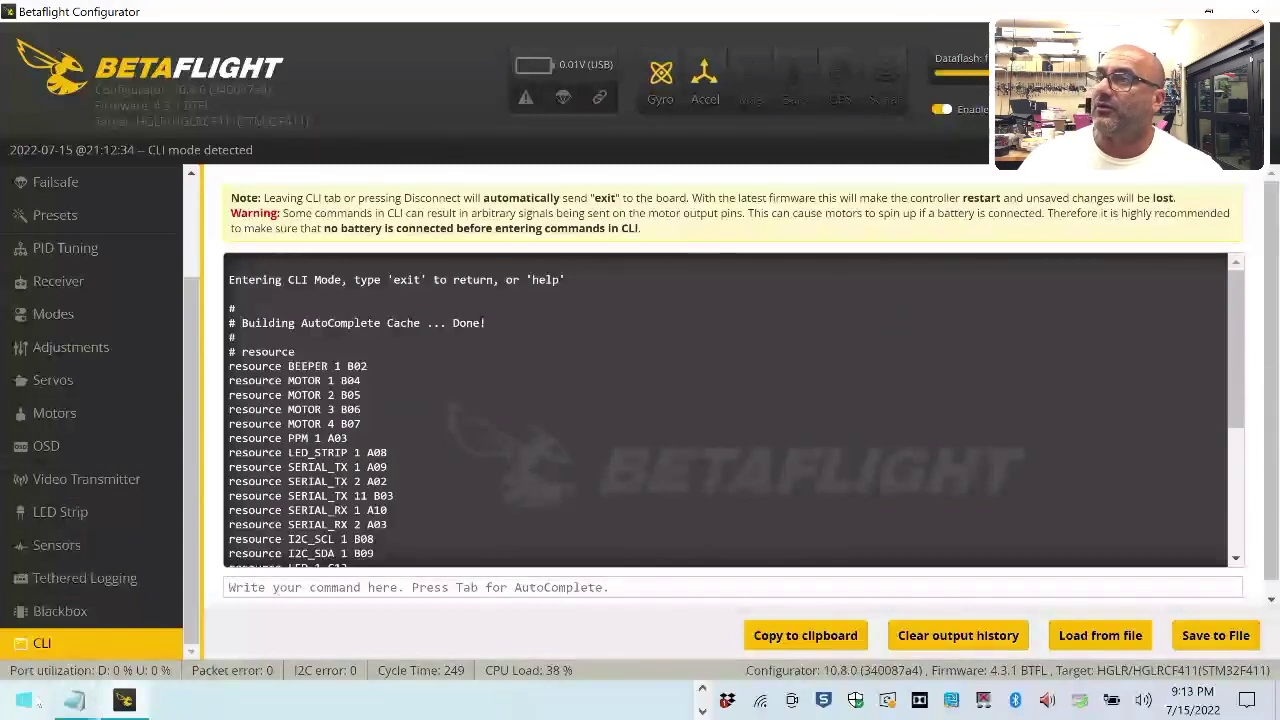
mouse_move(74, 700)
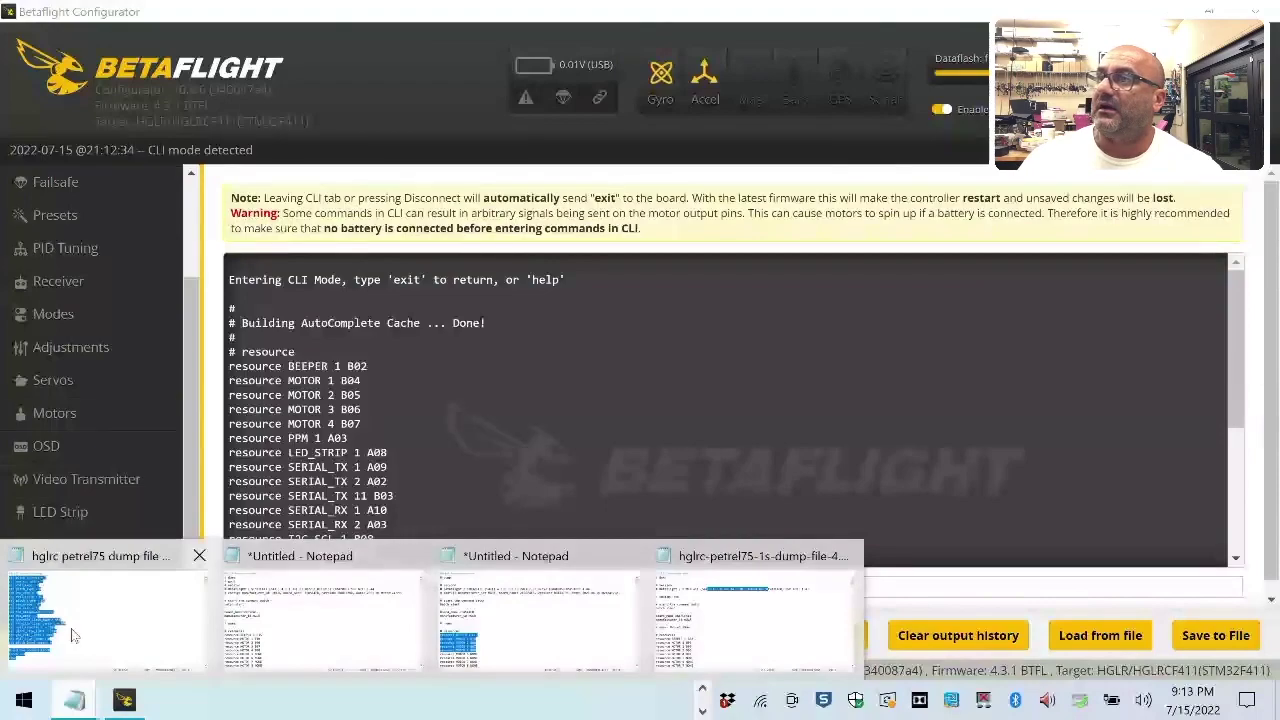
mouse_move(78, 628)
mouse_move(700, 646)
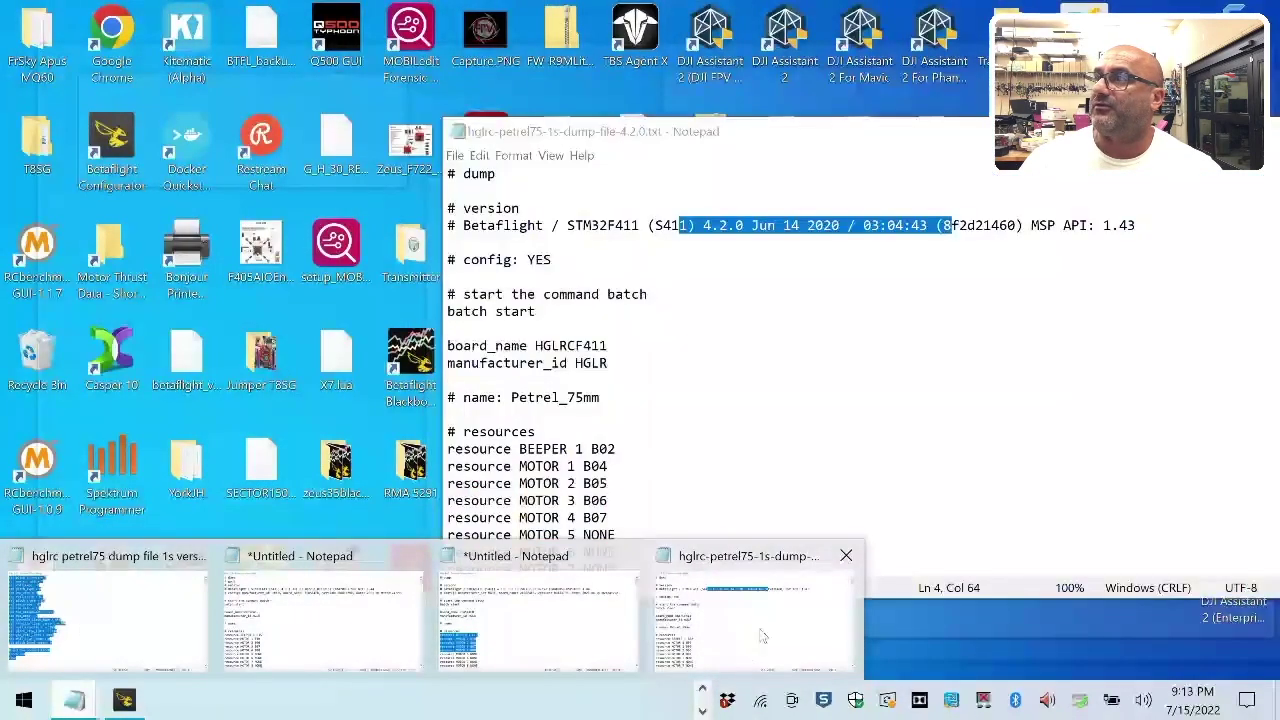
left_click(762, 636)
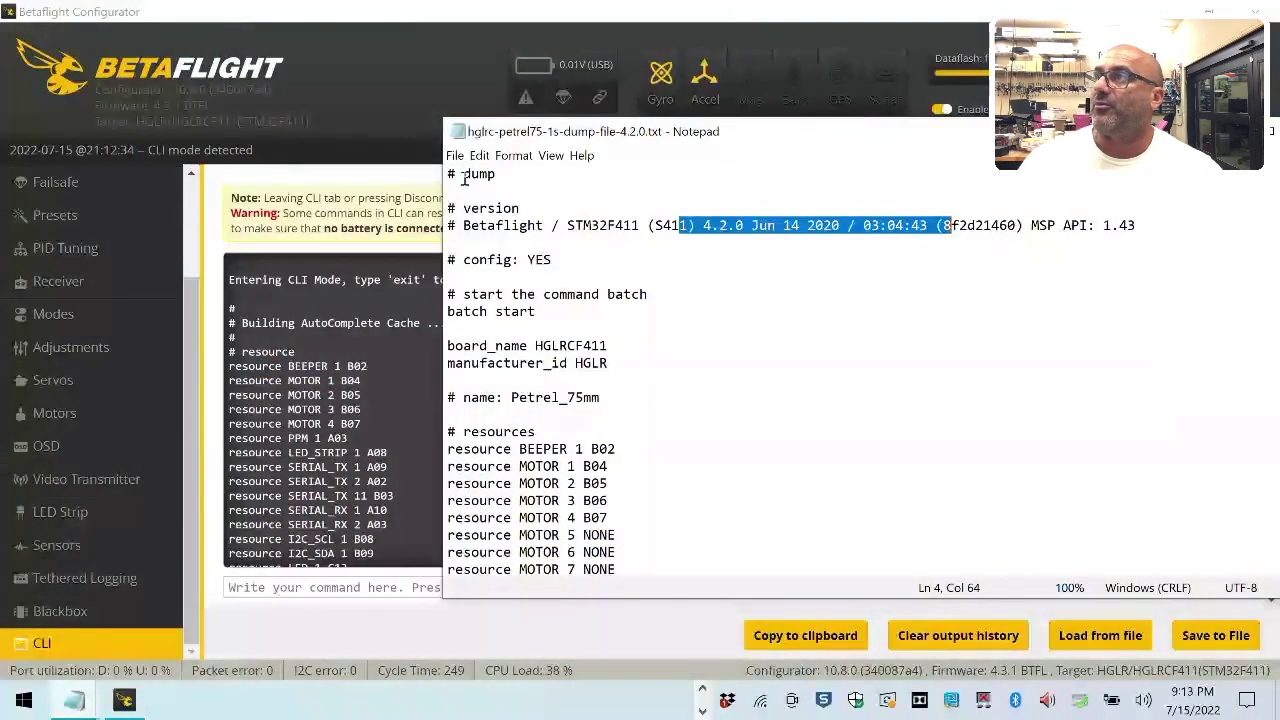
left_click(330, 100)
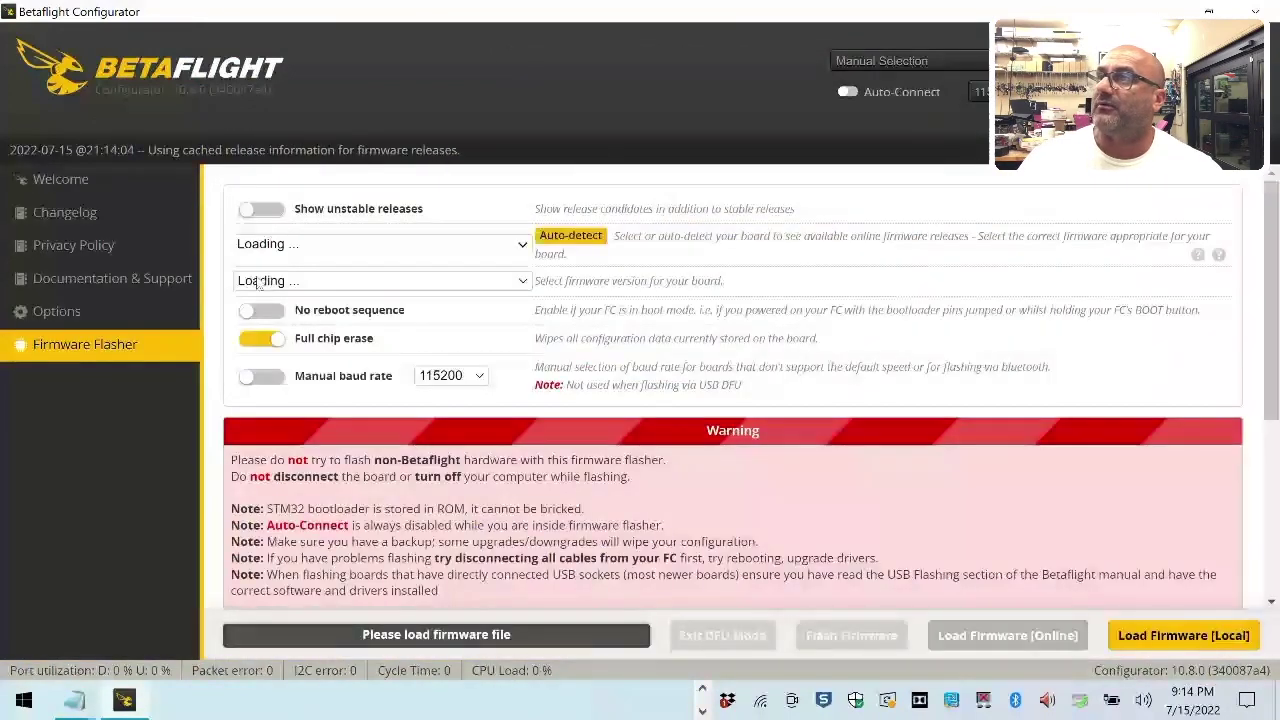
- Pick the 4.2.0 firmware release and load it online
left_click(341, 283)
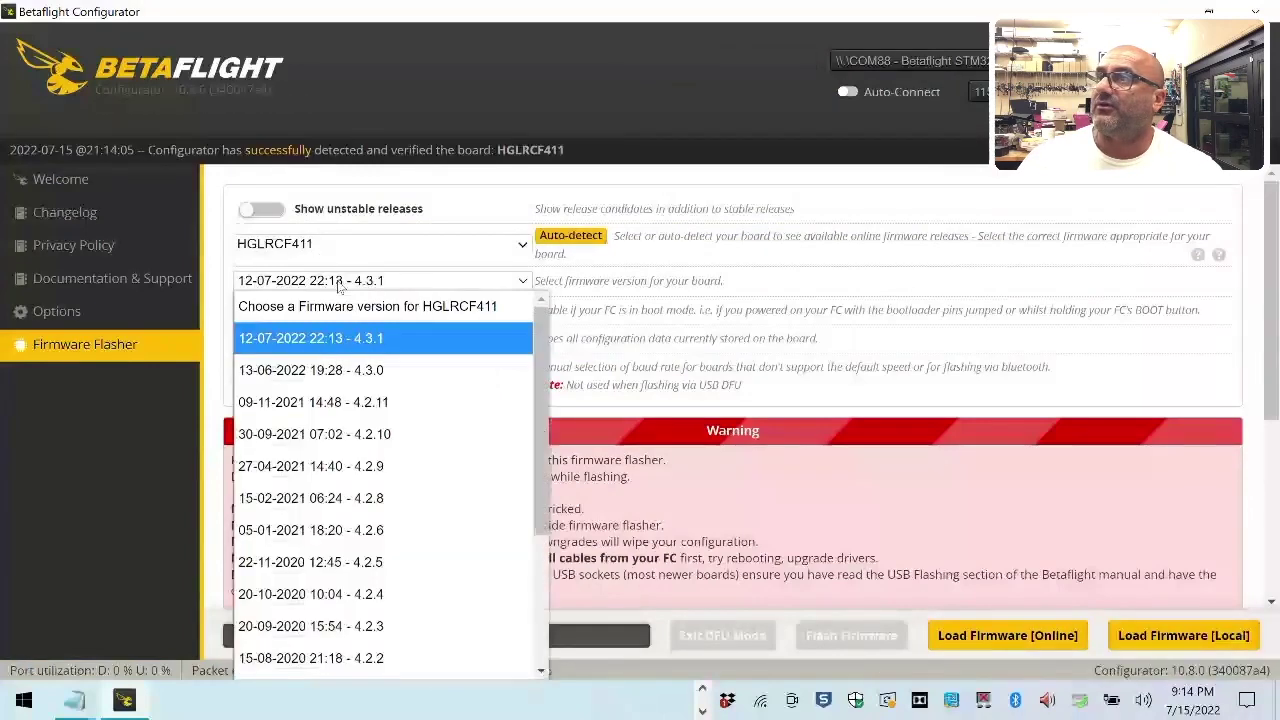
scroll(375, 632, "down", 3)
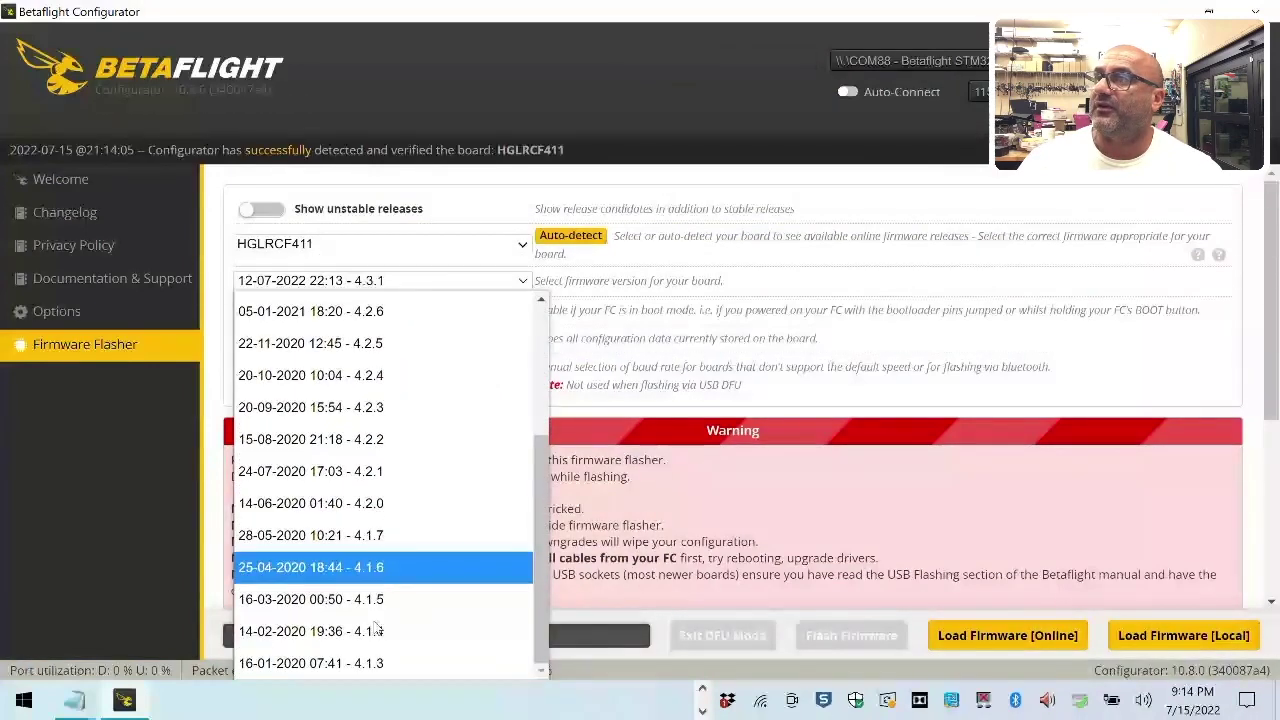
left_click(403, 505)
left_click(945, 634)
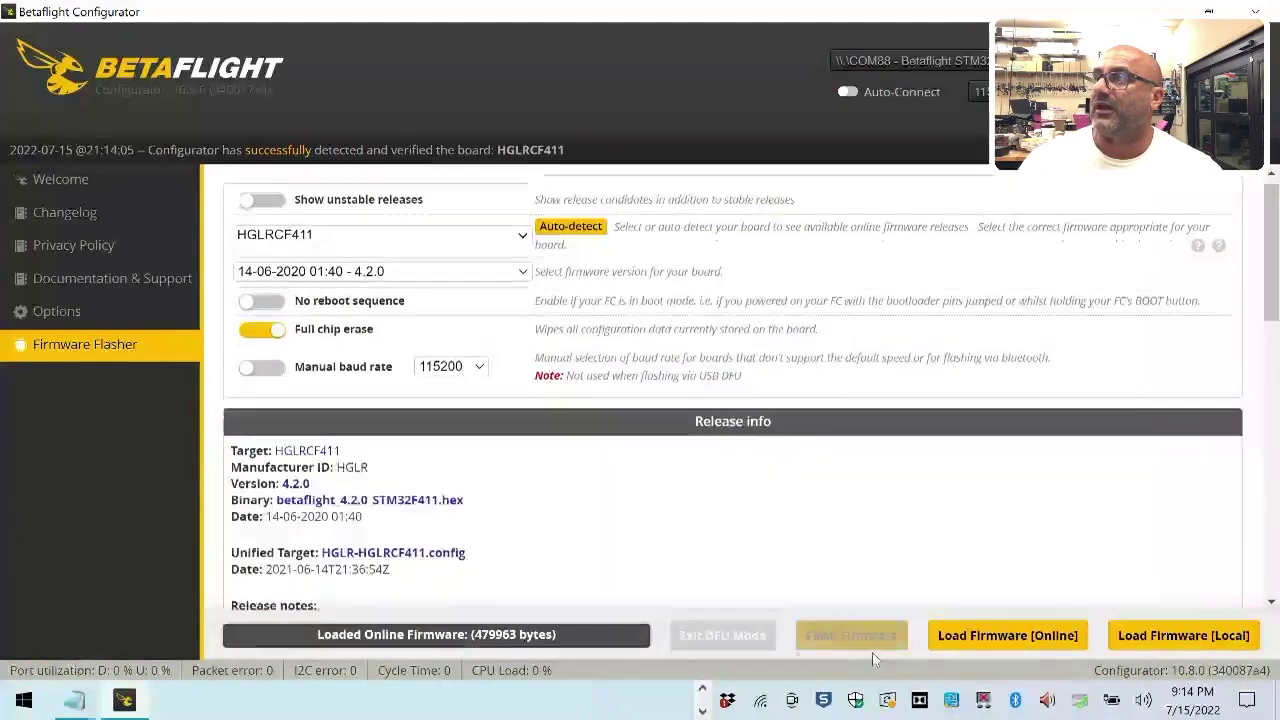
- Flash the loaded 4.2.0 firmware and apply the board's custom defaults
scroll(872, 652, "down", 3)
left_click(860, 638)
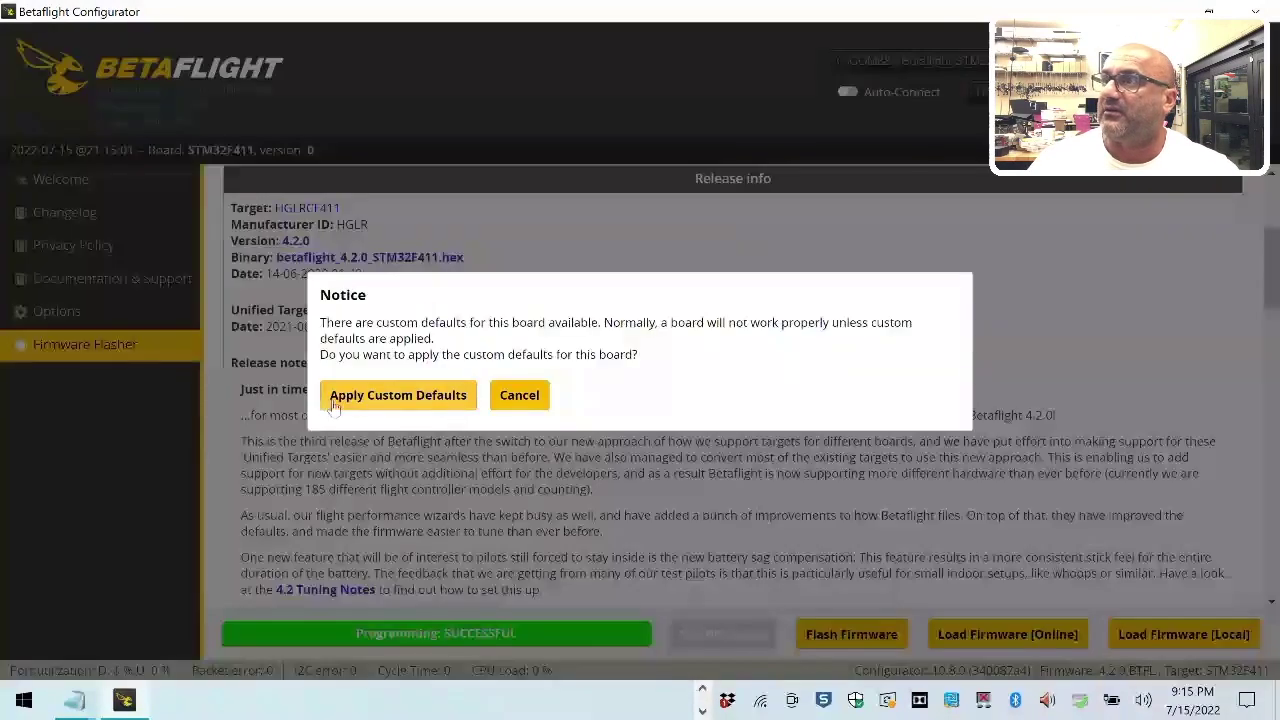
left_click(362, 395)
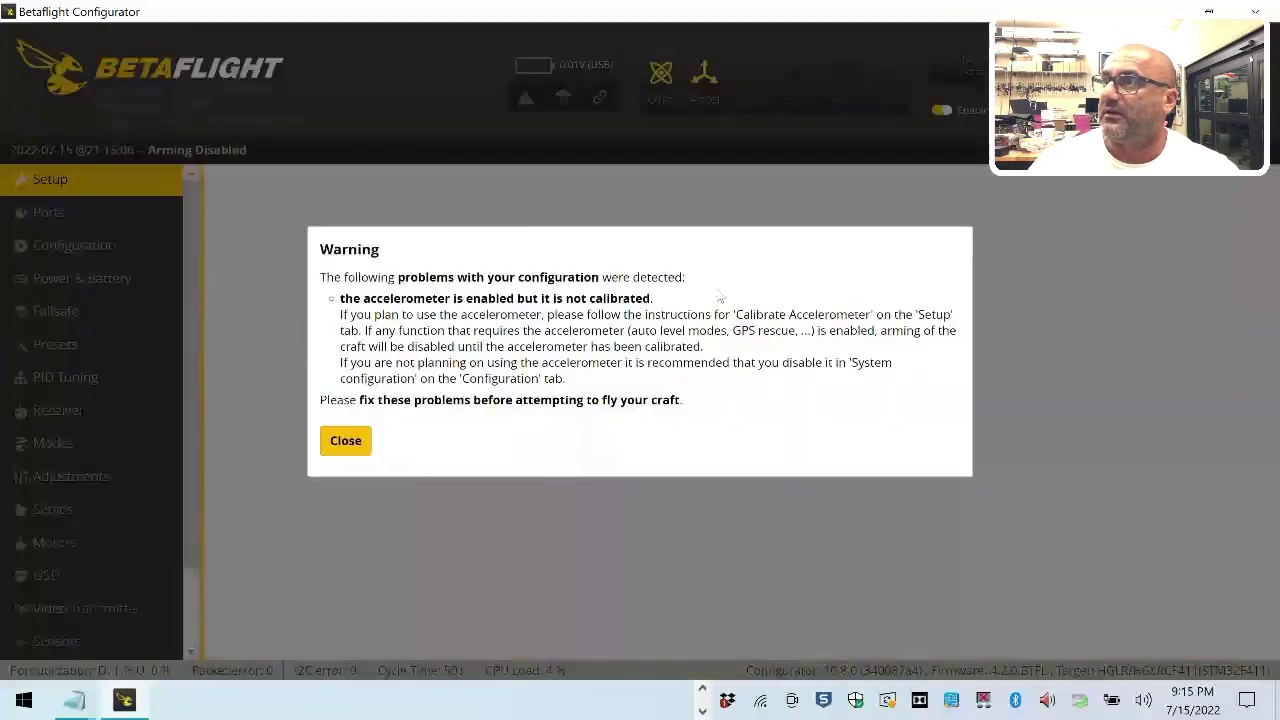
- Dismiss the warning, calibrate the accelerometer, and raise motors 1–4 together to 1123
left_click(350, 440)
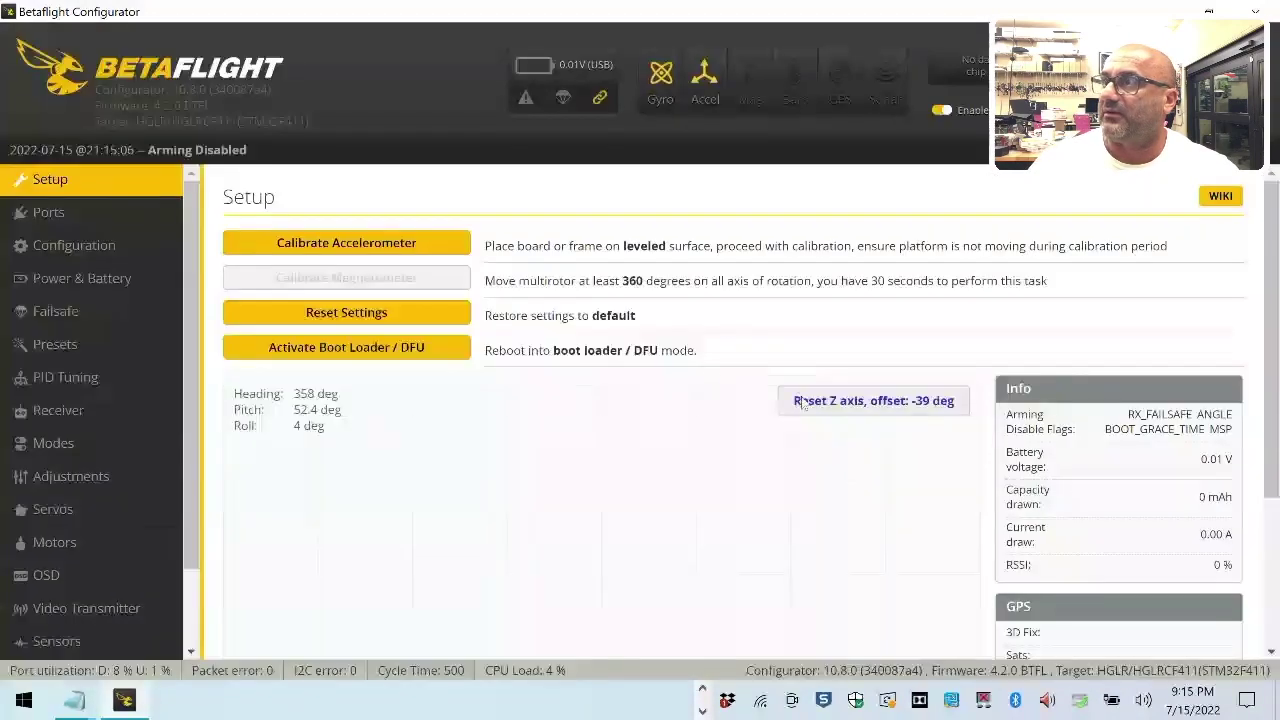
left_click(346, 243)
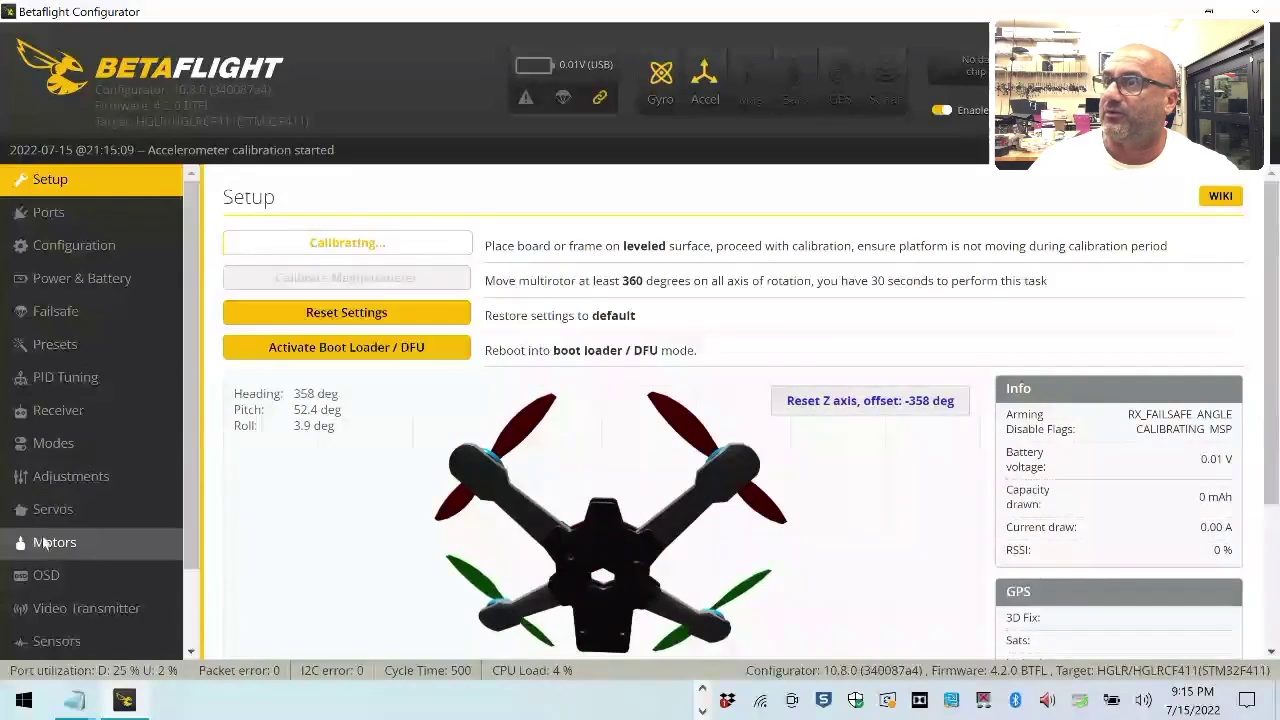
left_click(42, 543)
scroll(680, 560, "down", 3)
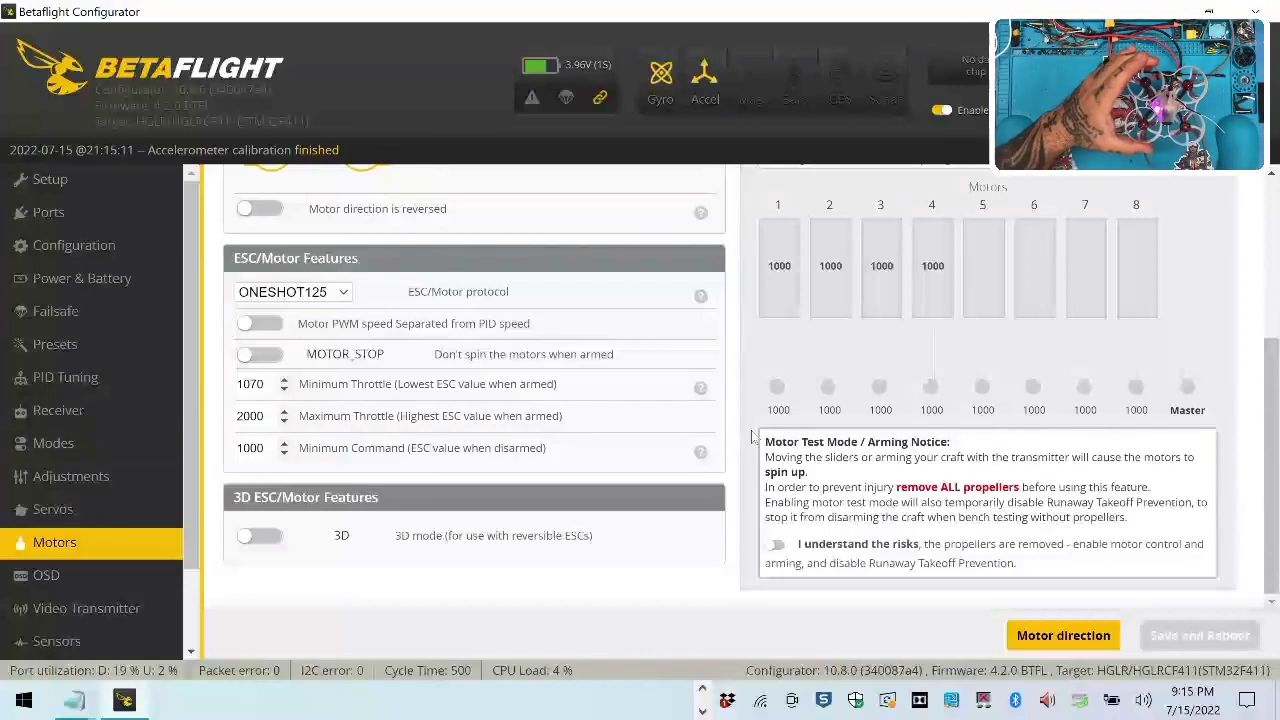
left_click(776, 545)
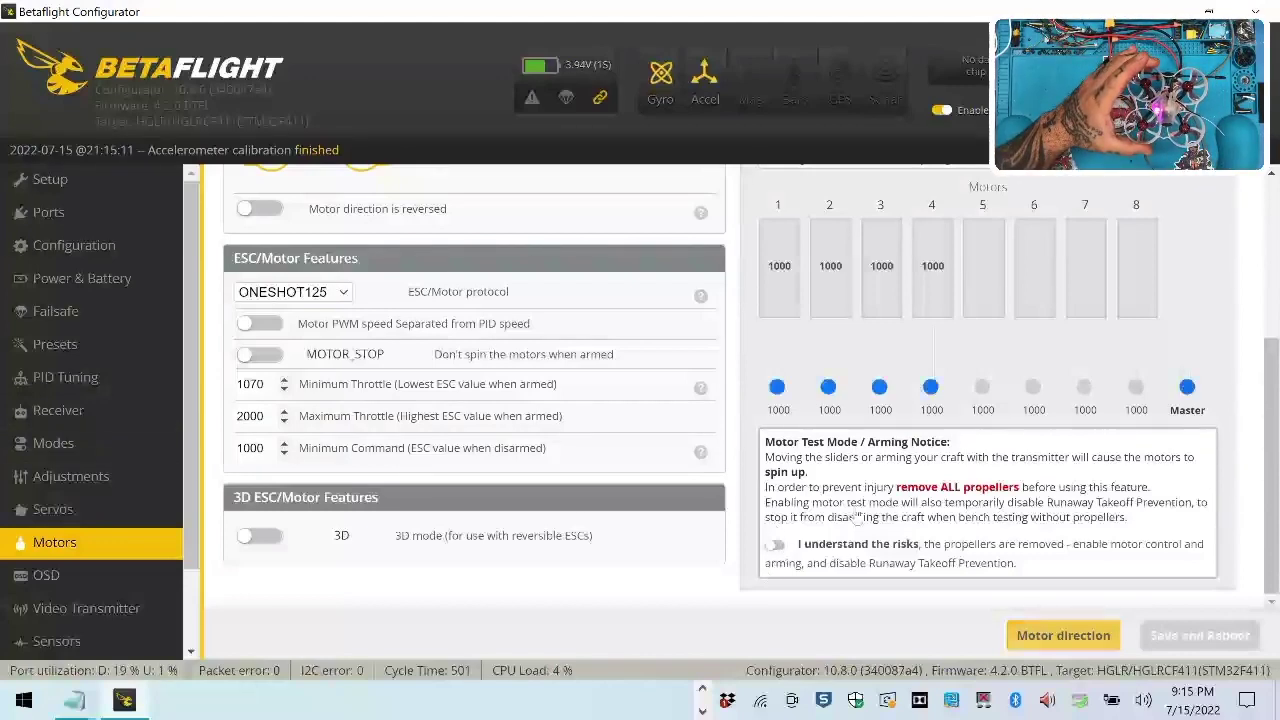
left_click(1188, 386)
left_click_drag(1190, 387, 1188, 389)
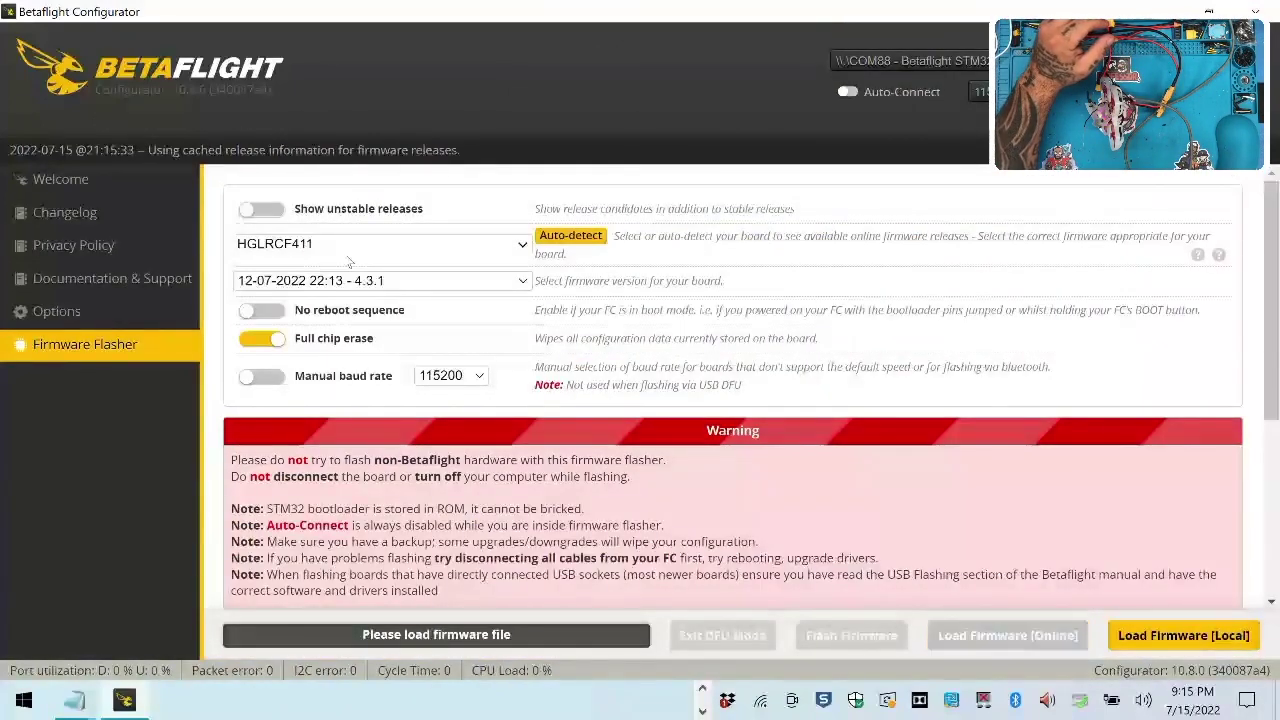
left_click(358, 246)
- Select the ZEUSF4FR target and load its firmware online
scroll(423, 386, "down", 20)
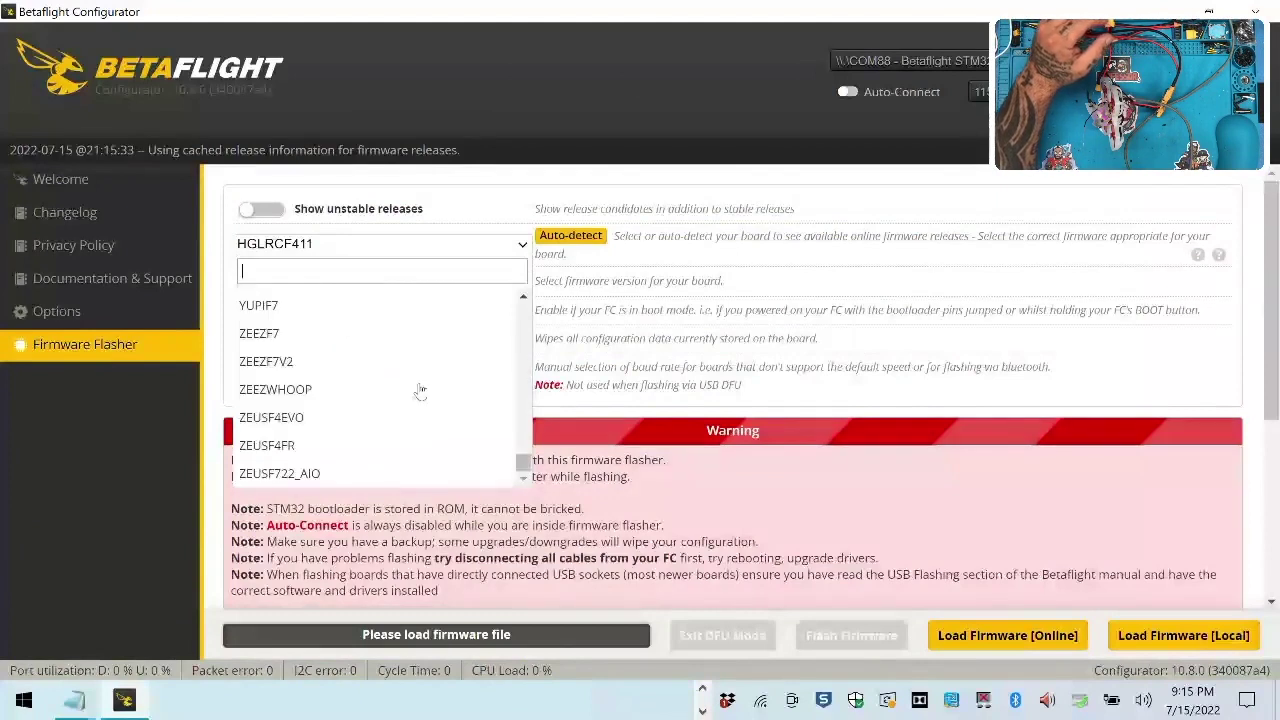
left_click(285, 452)
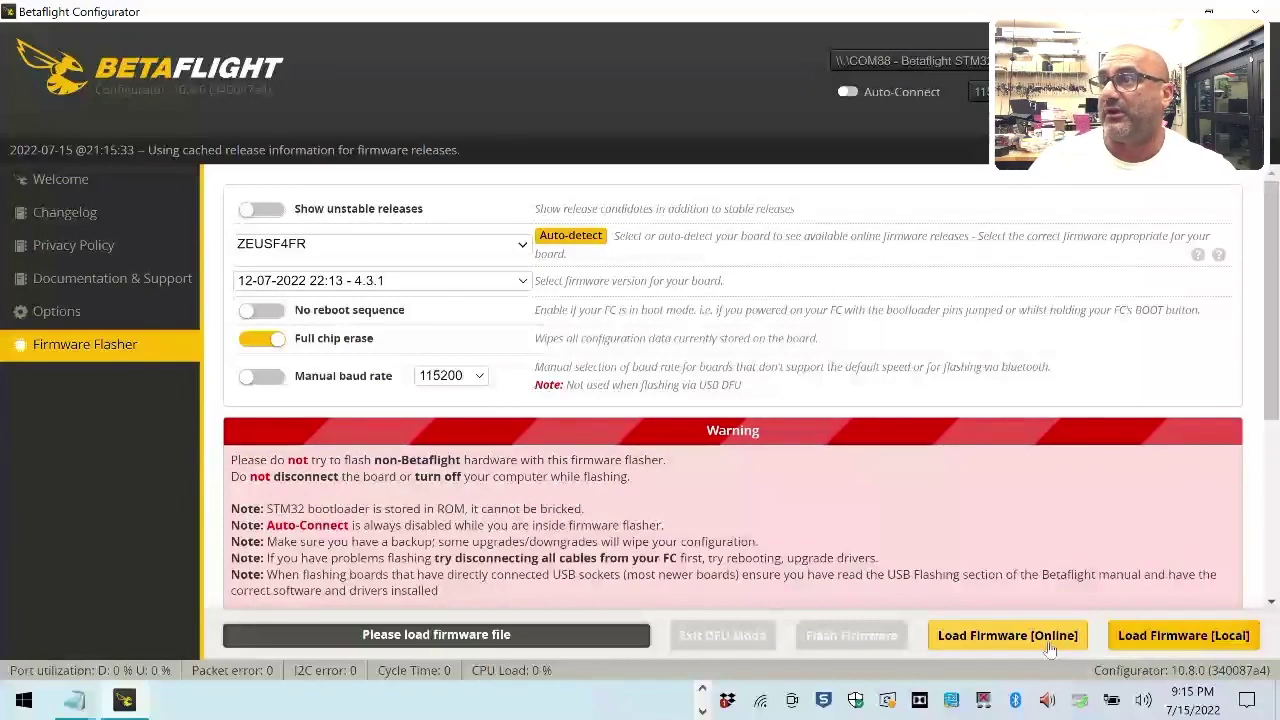
left_click(1048, 645)
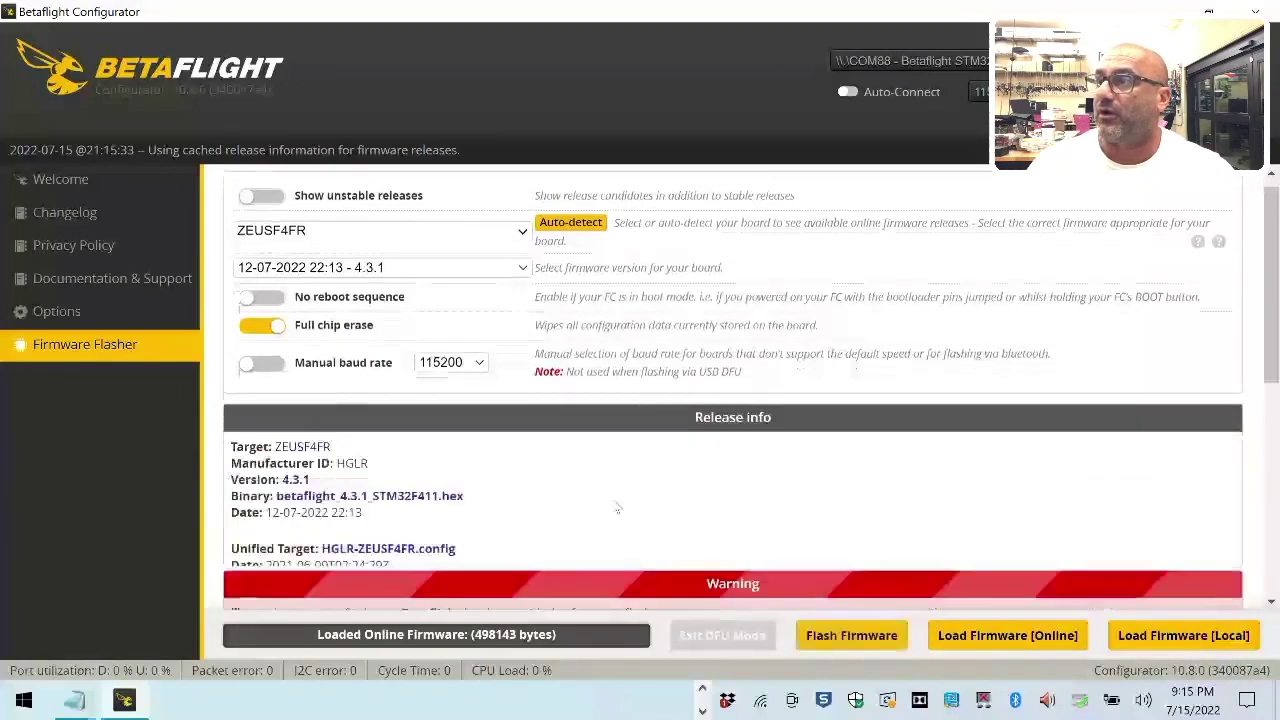
- Flash ZEUSF4FR 4.3.1 despite the target mismatch, declining custom defaults
scroll(617, 508, "down", 5)
left_click(851, 635)
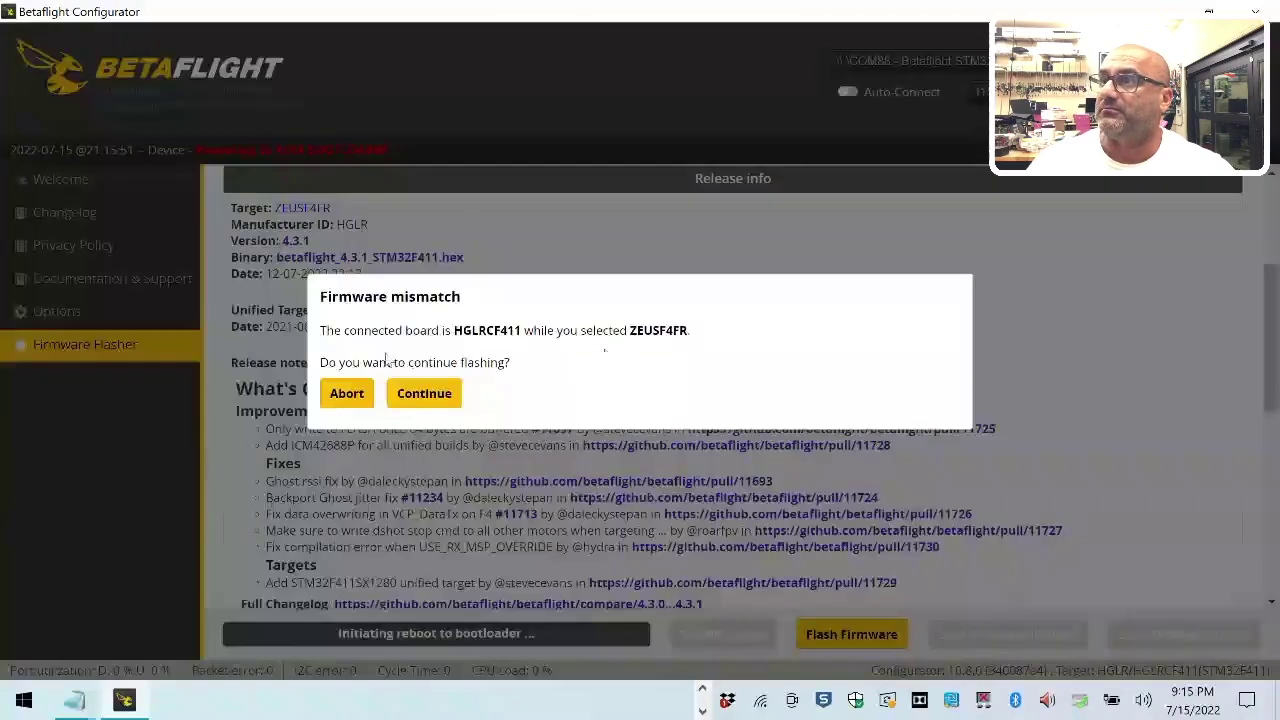
left_click(424, 393)
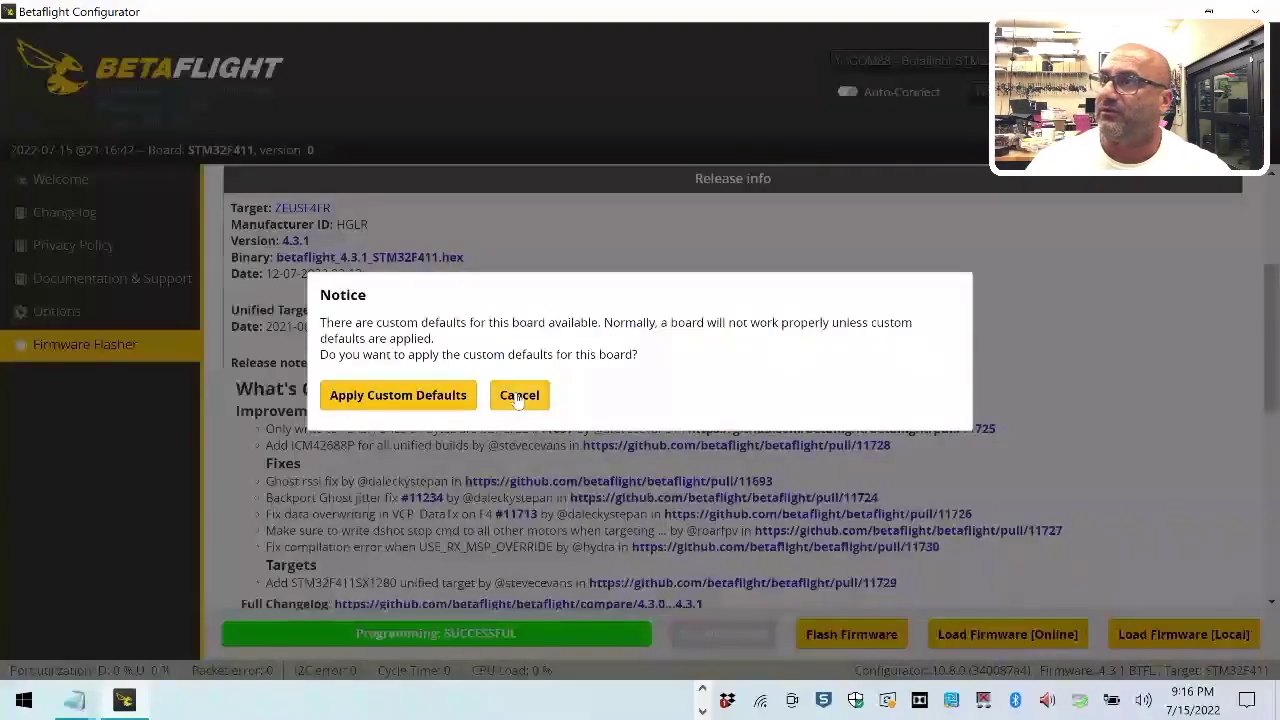
left_click(422, 395)
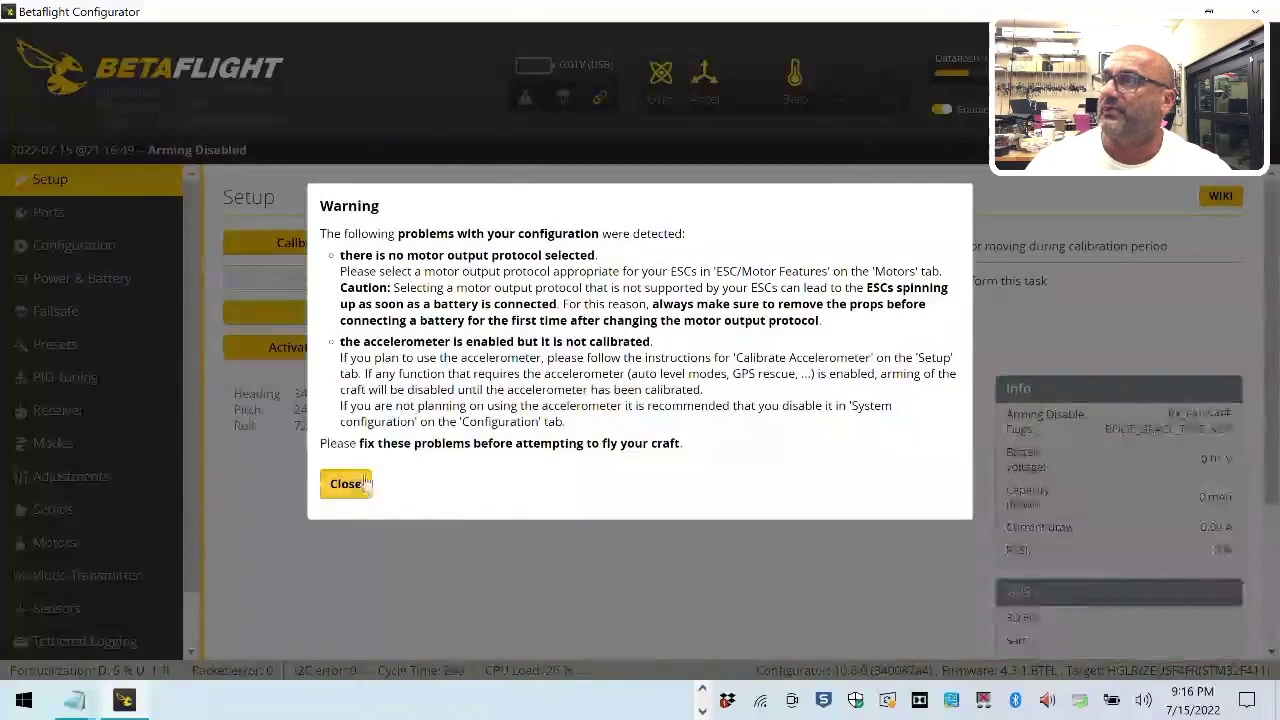
- Dismiss the warning, calibrate the accelerometer, and save ONESHOT125 as motor protocol with reboot
left_click(363, 484)
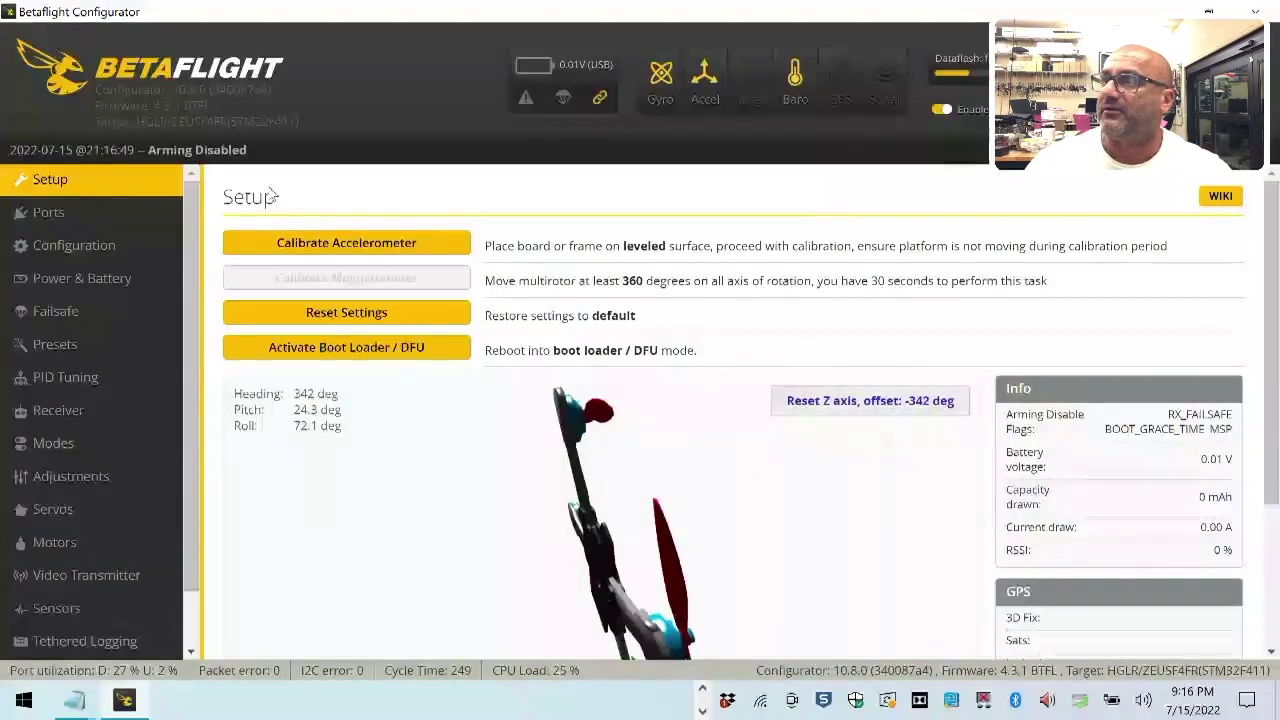
left_click(250, 243)
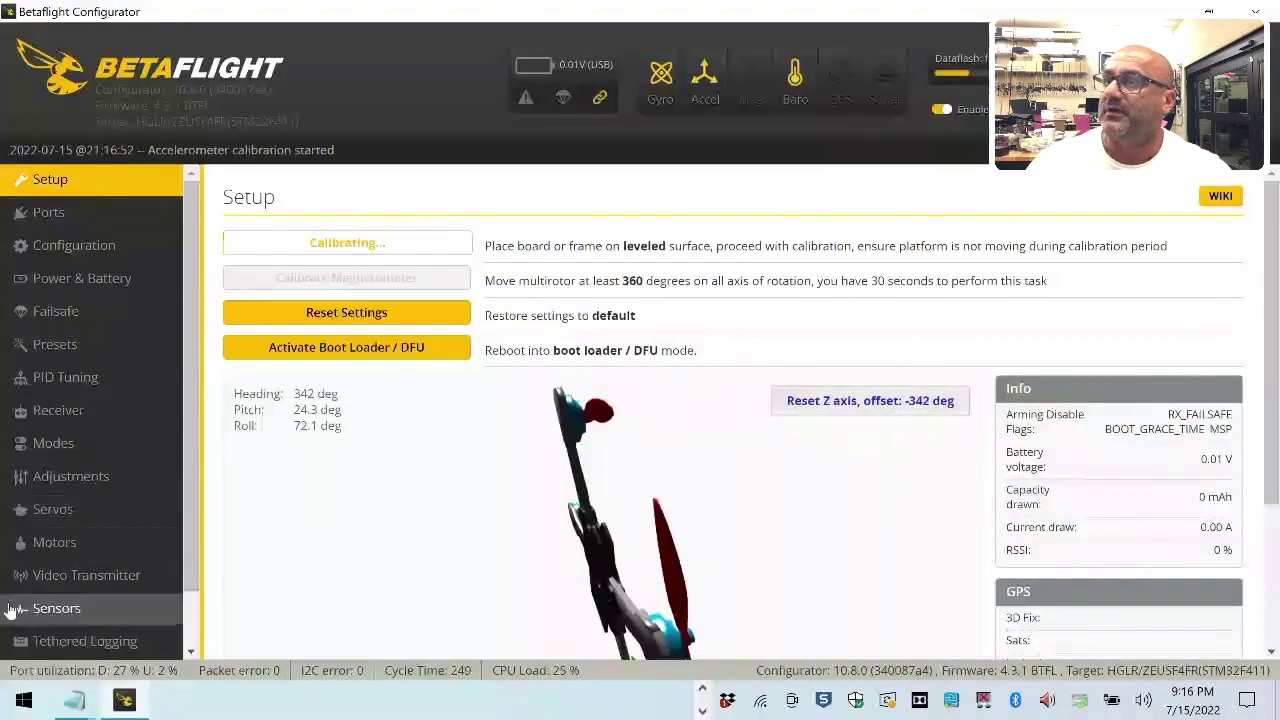
left_click(81, 554)
scroll(391, 521, "down", 2)
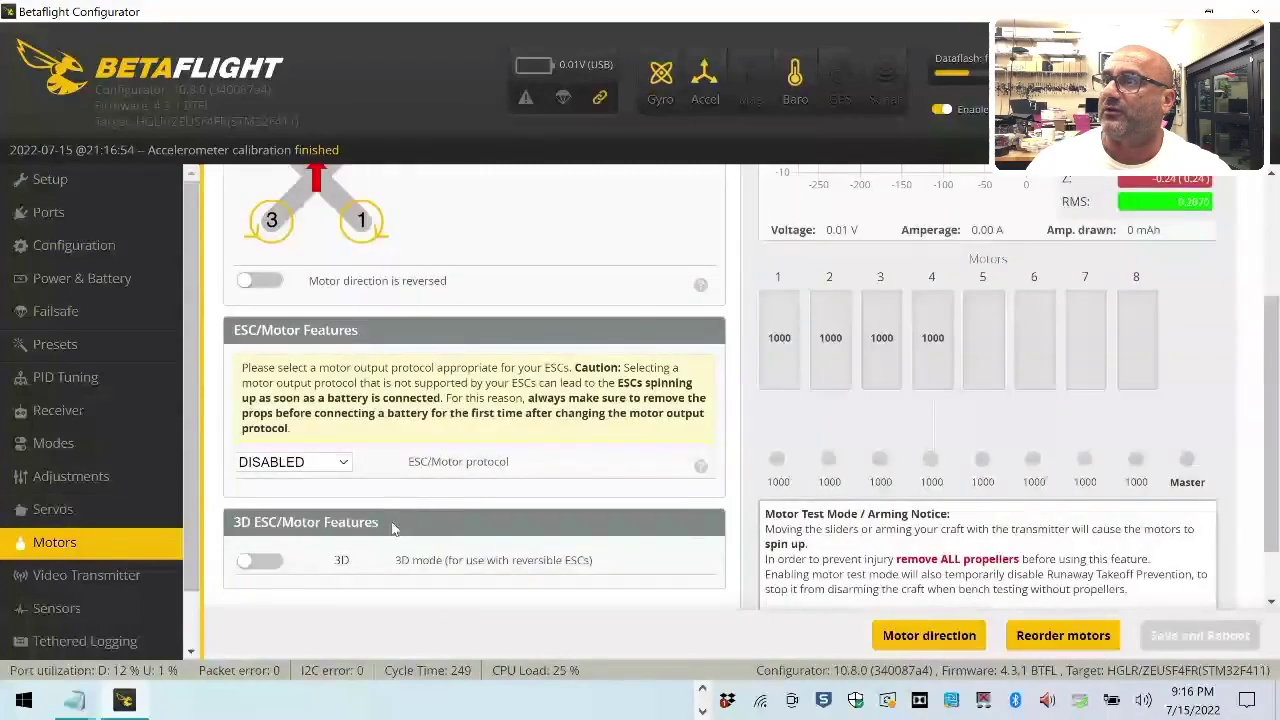
left_click(290, 461)
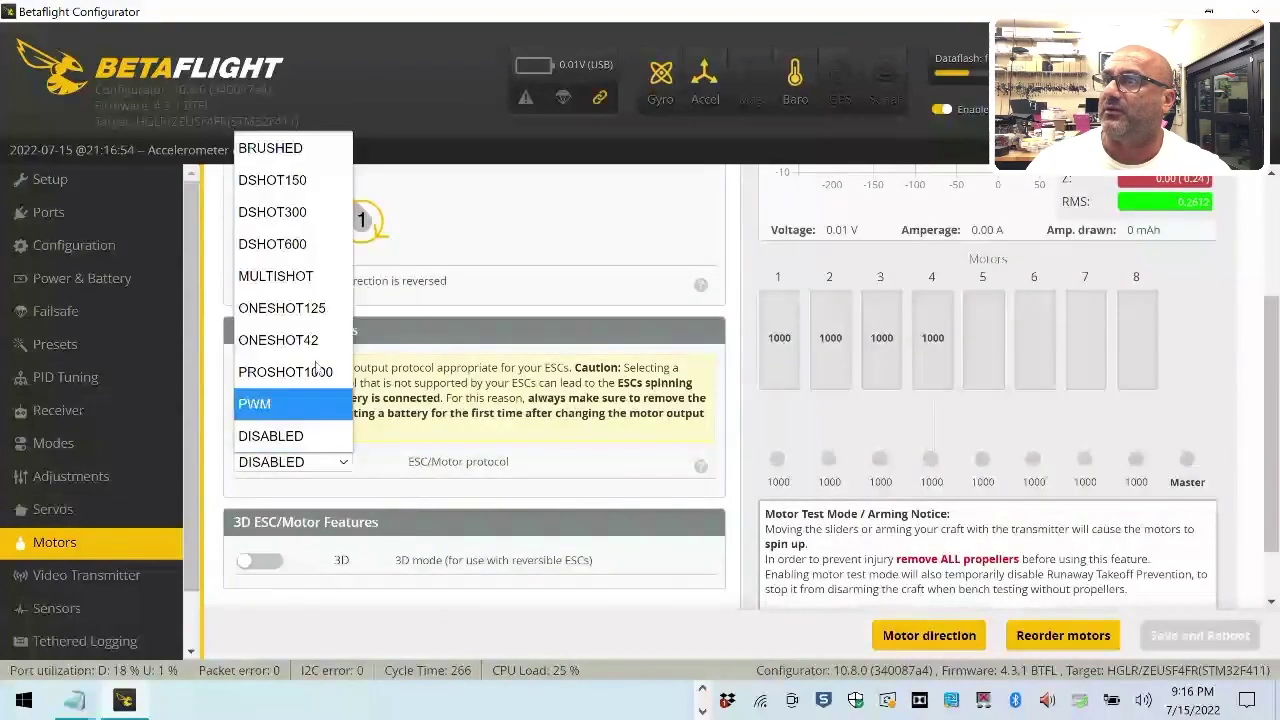
left_click(291, 313)
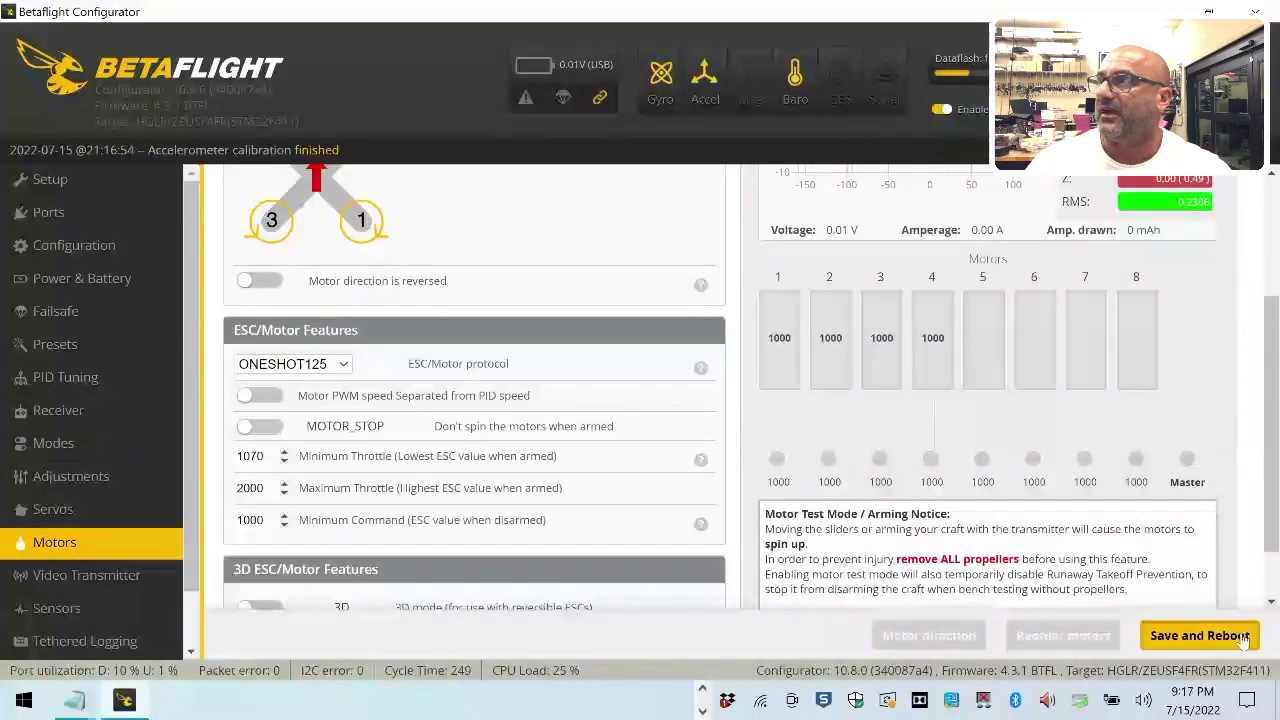
left_click(1243, 638)
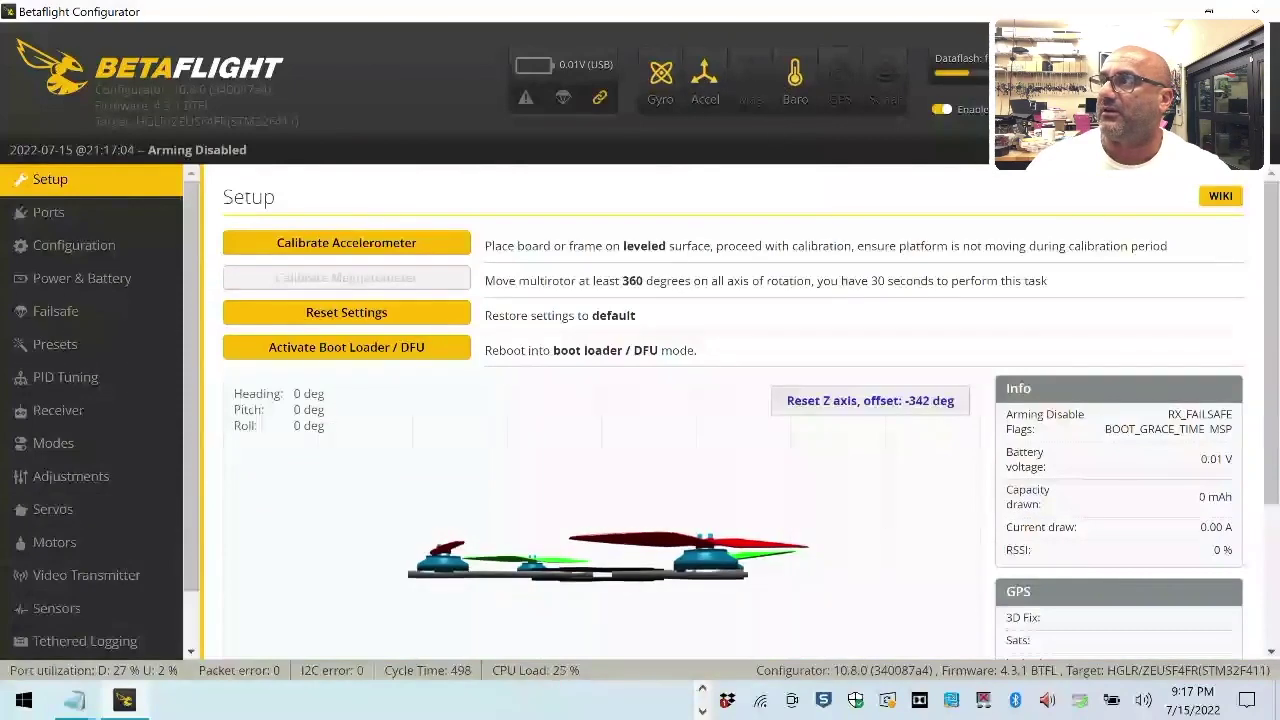
- Enable motor test mode in the Motors tab after confirming the propellers are removed
scroll(880, 398, "down", 2)
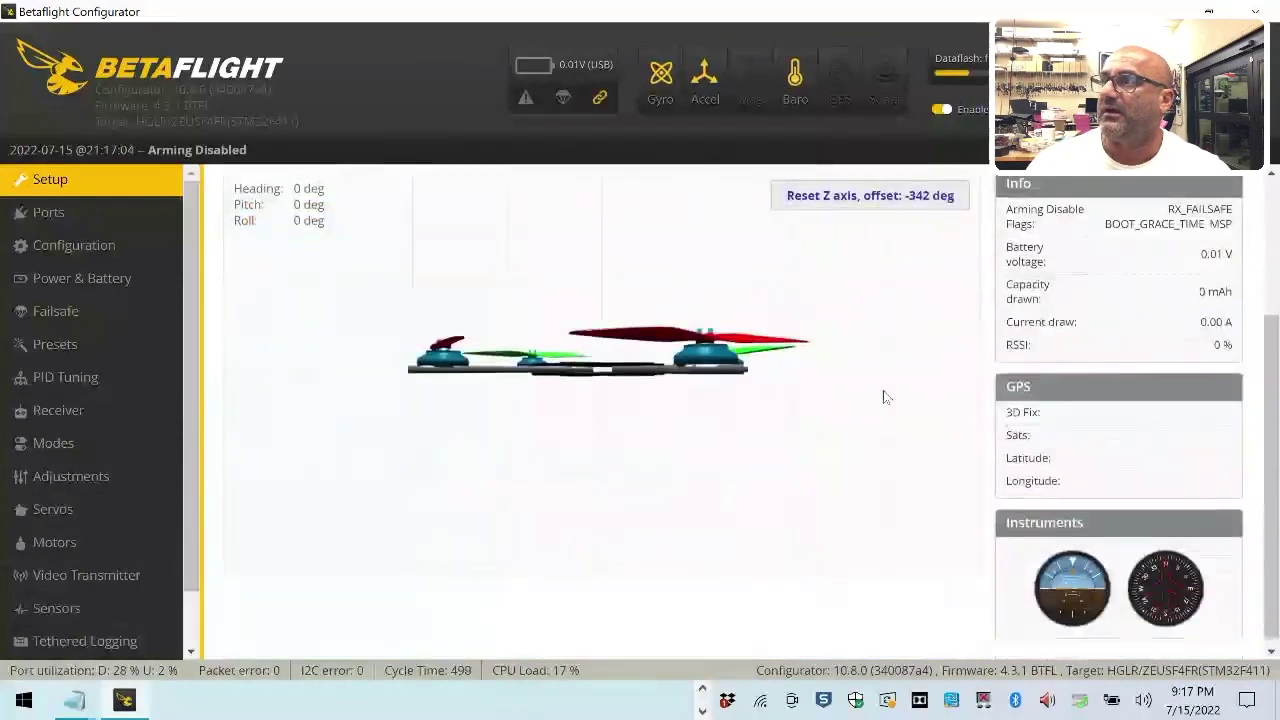
left_click(109, 550)
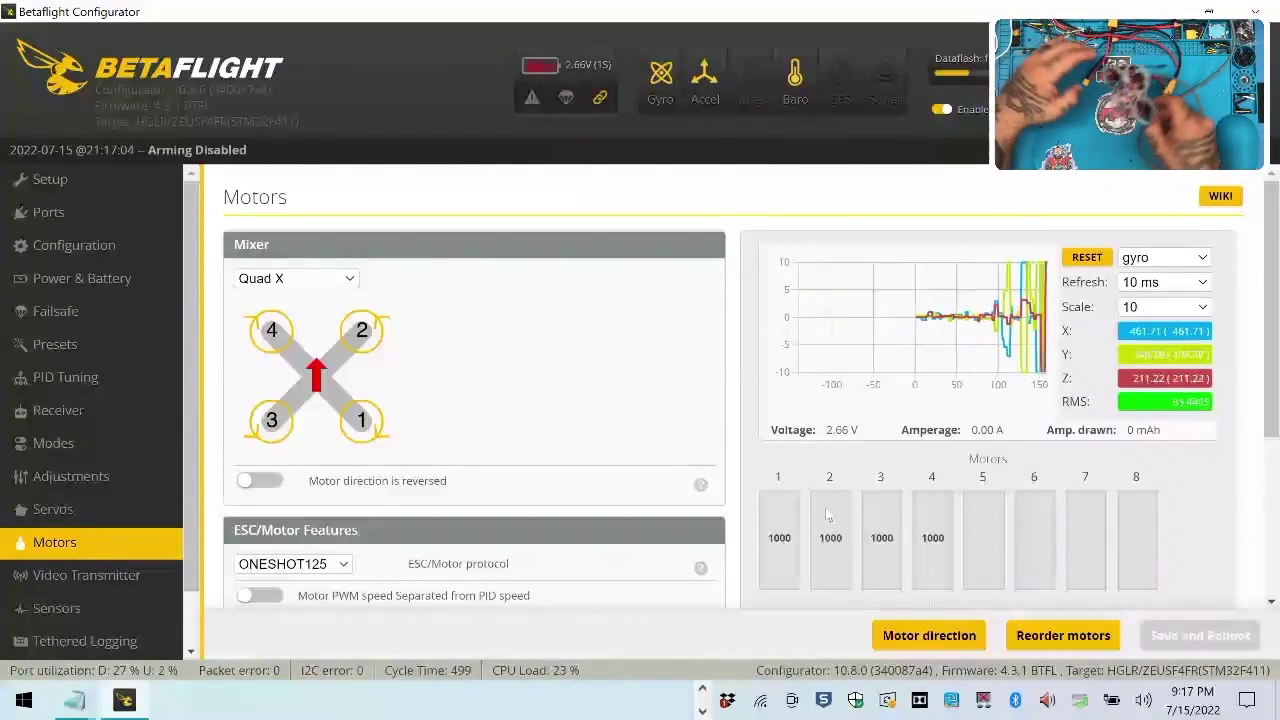
scroll(827, 515, "down", 2)
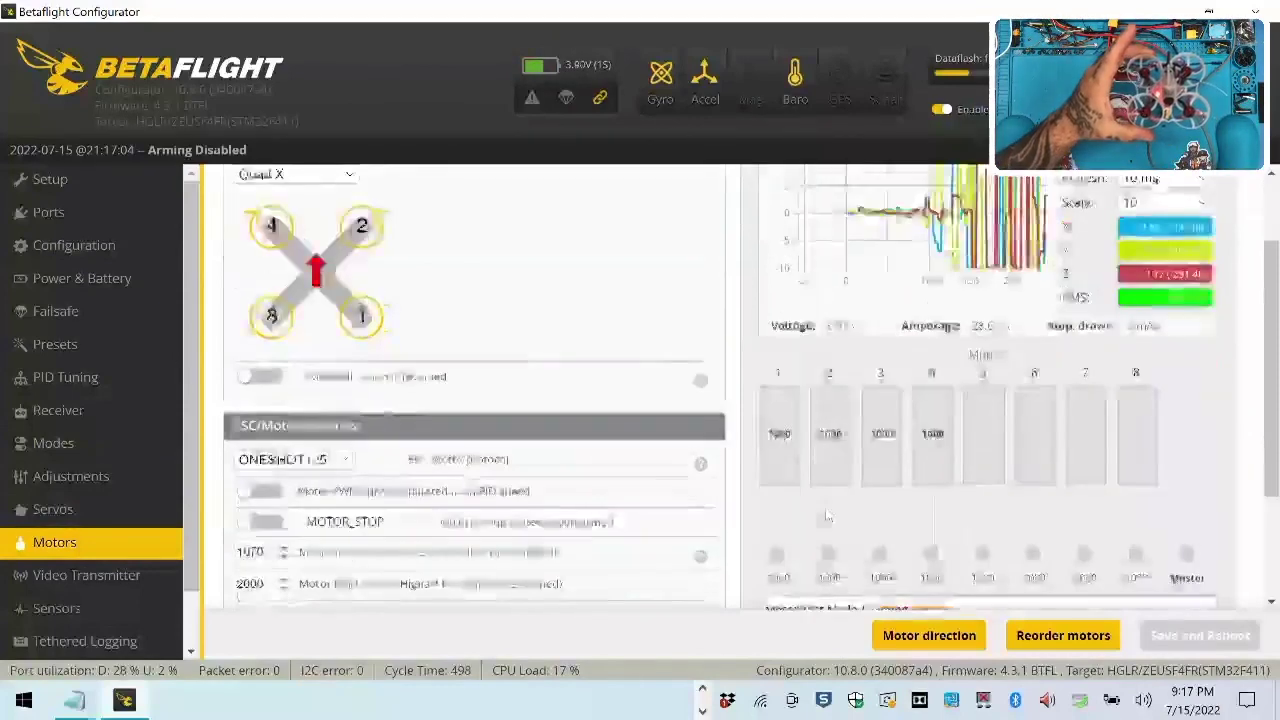
scroll(768, 583, "down", 1)
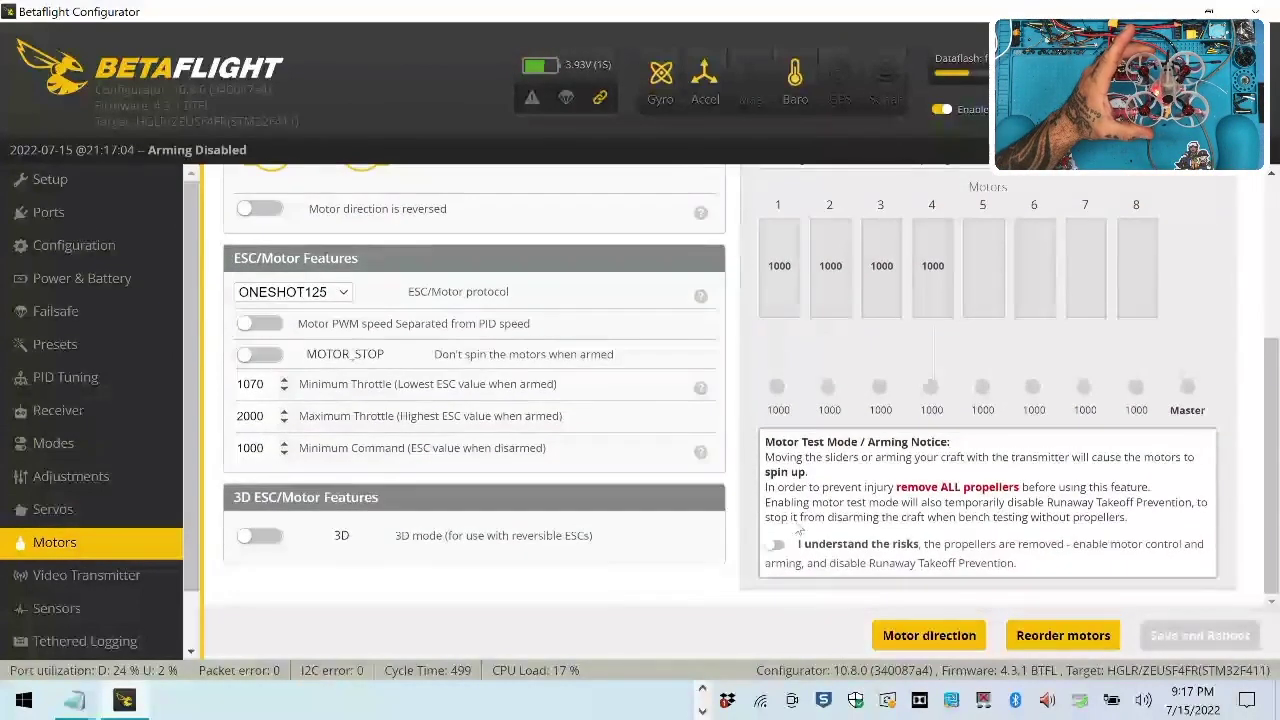
left_click(777, 547)
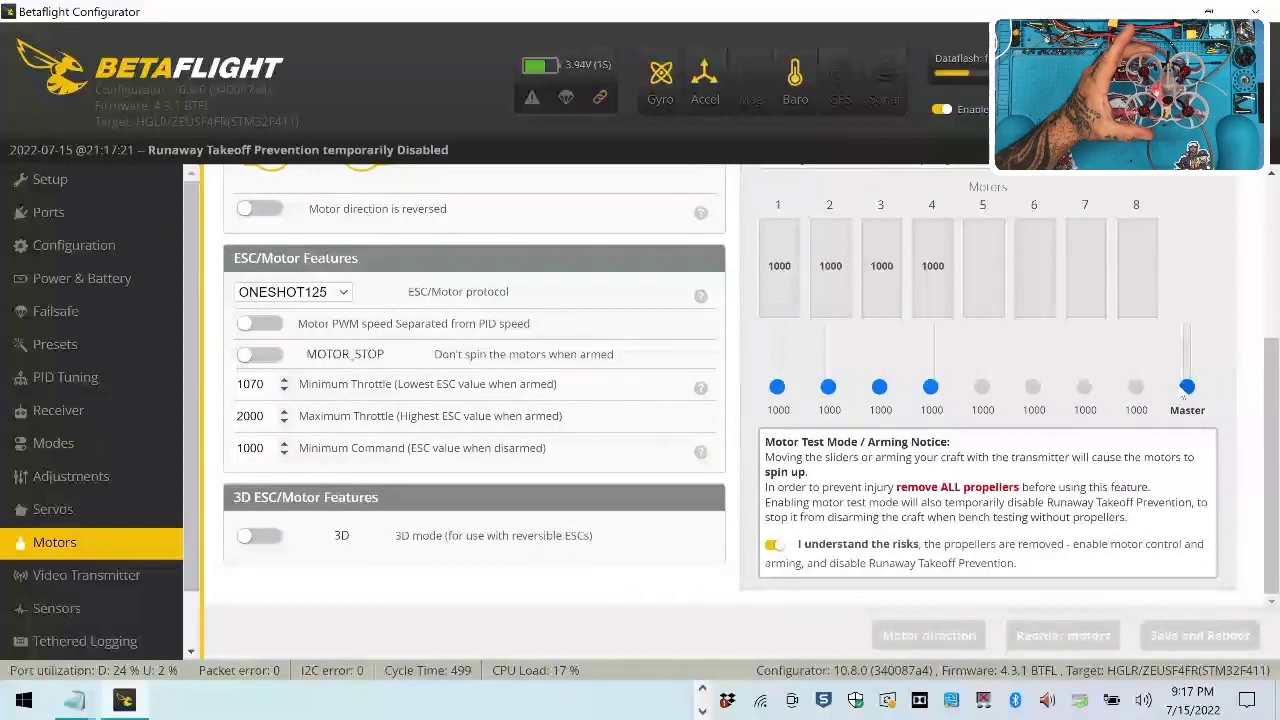
- Spin motors 1–4 up to 1158, then return them to 1000
left_click_drag(1183, 396, 1185, 386)
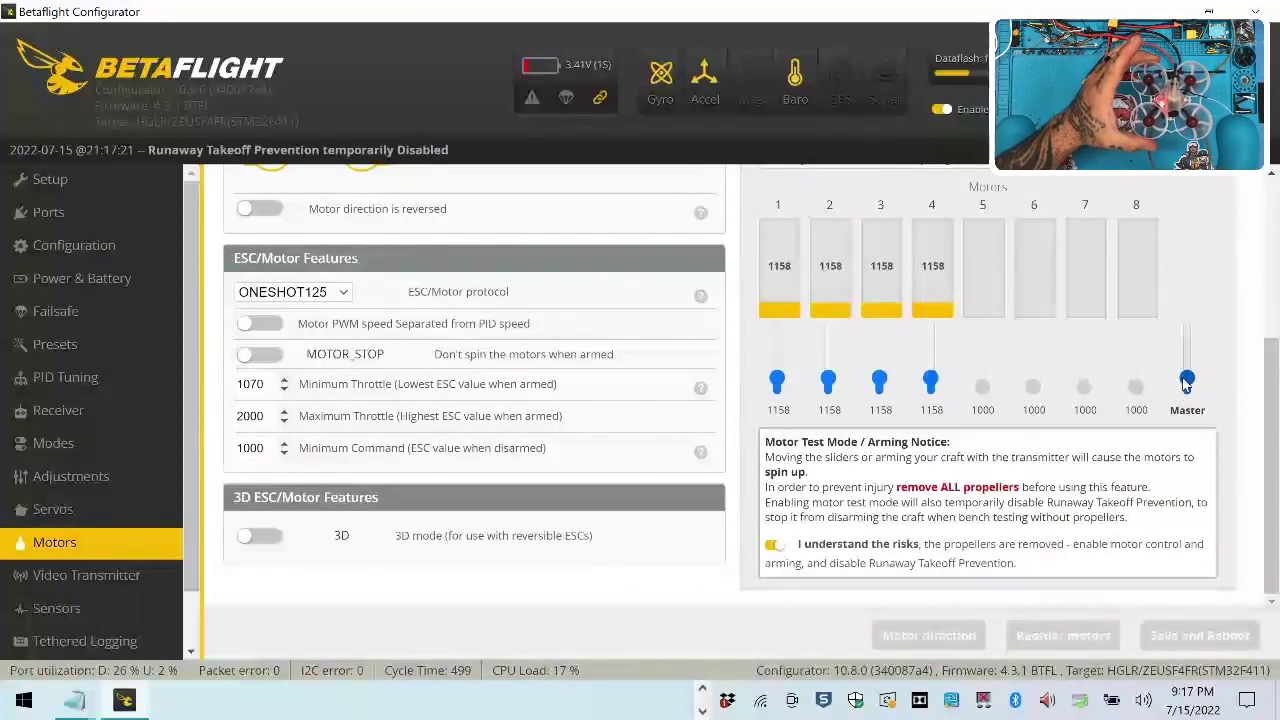
left_click_drag(1185, 386, 1193, 420)
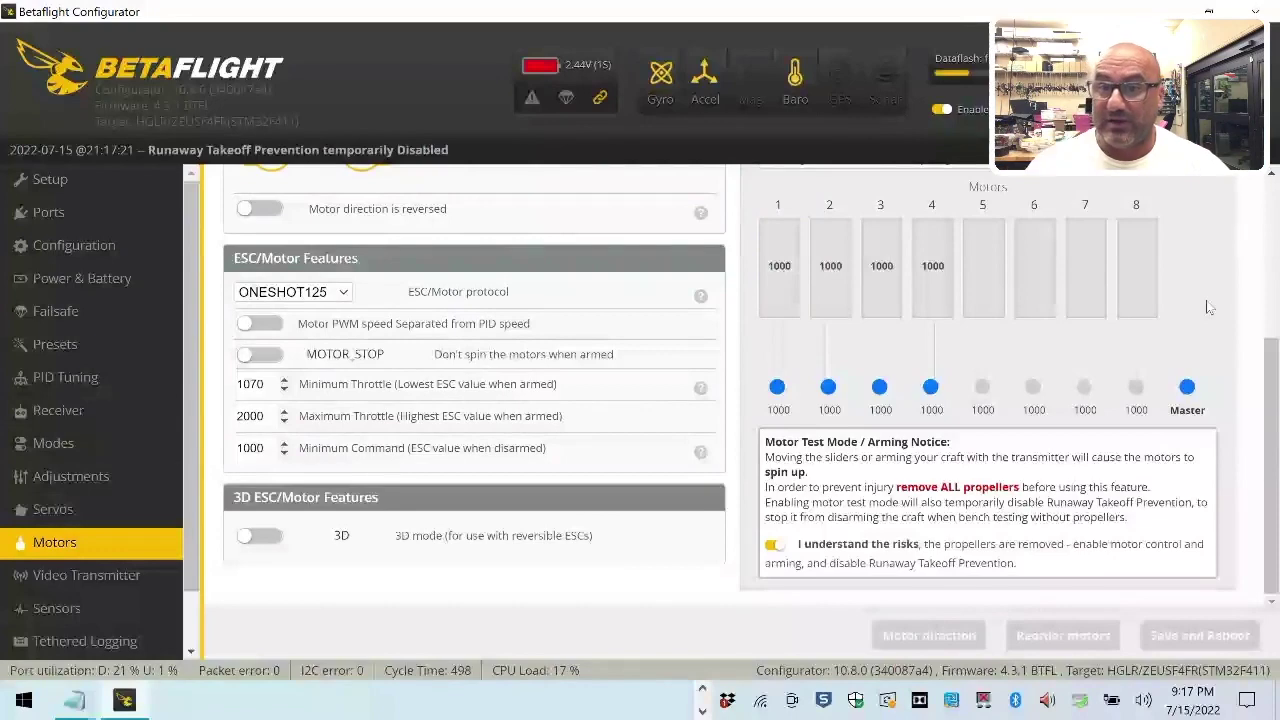
scroll(70, 600, "down", 2)
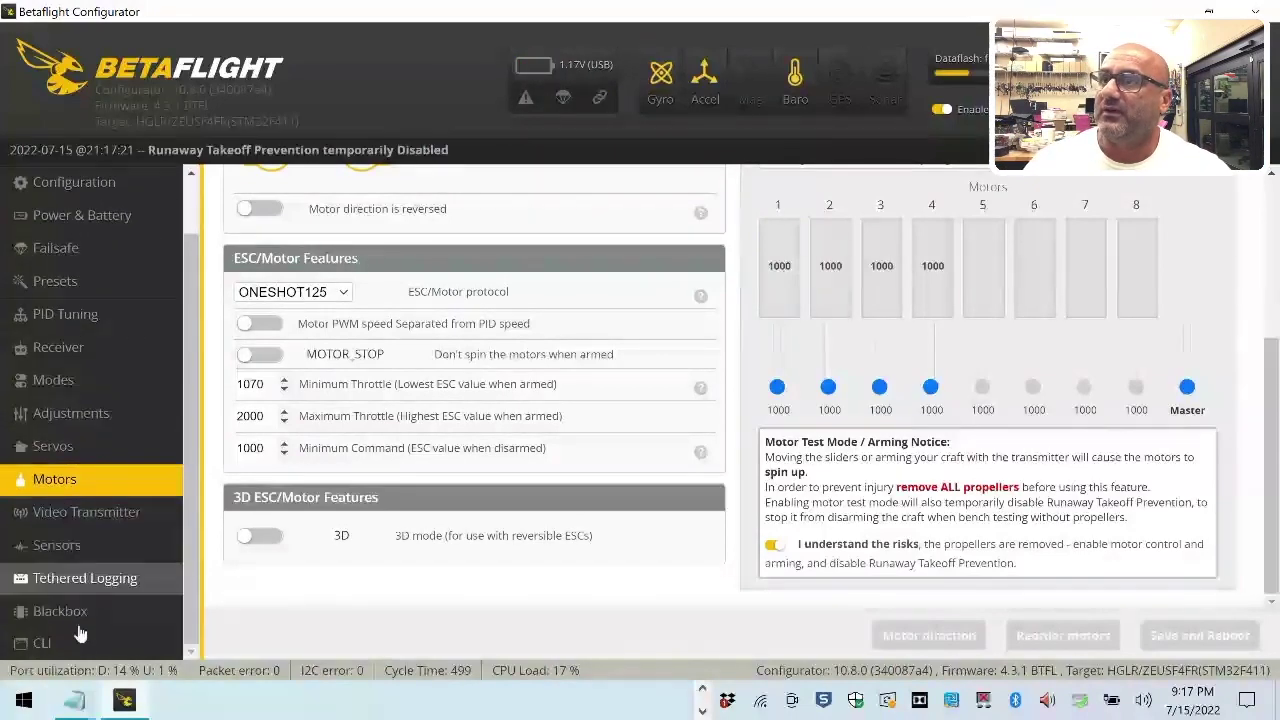
- Run 'resource' in the CLI and select the MOTOR 1 B10 line
left_click(42, 643)
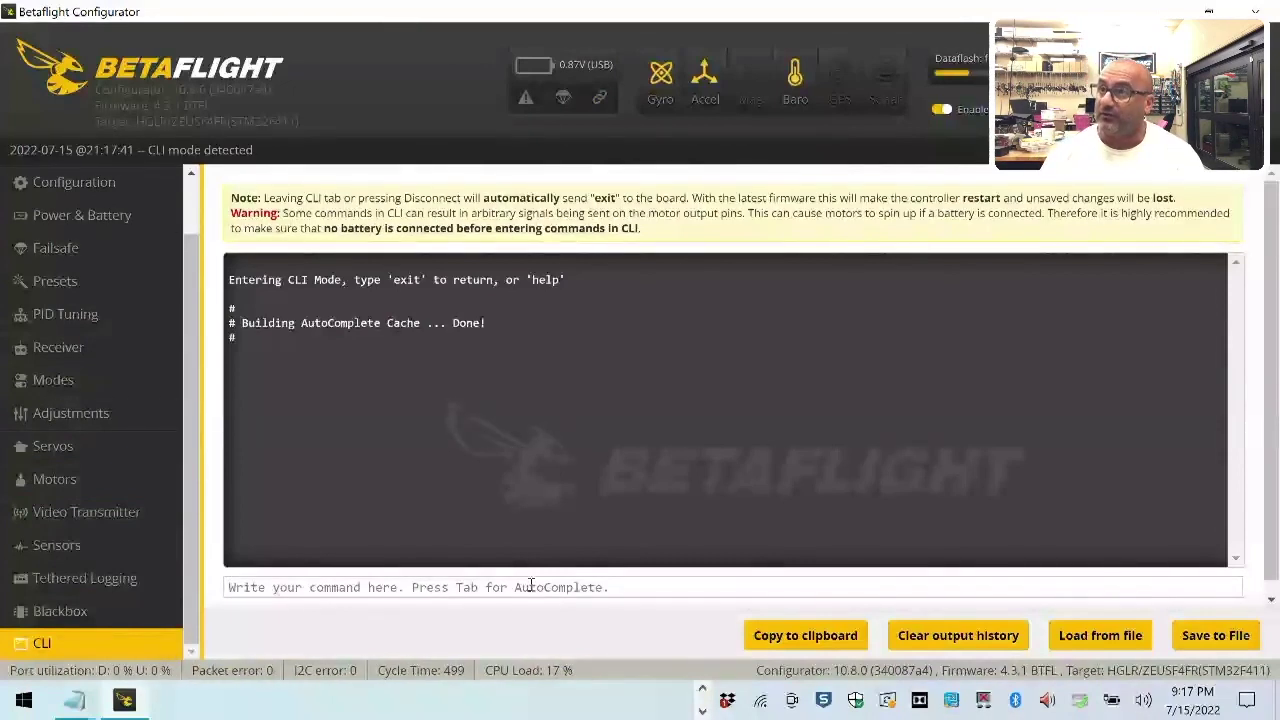
left_click(530, 586)
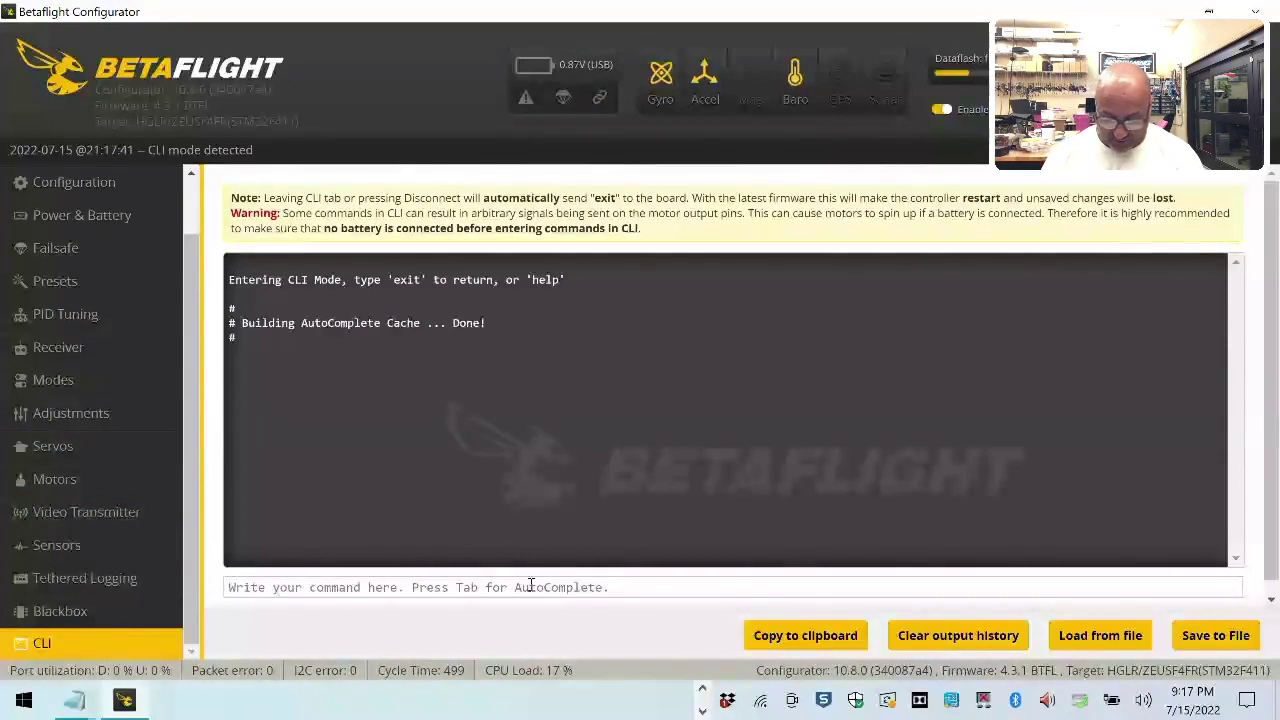
type("resourc")
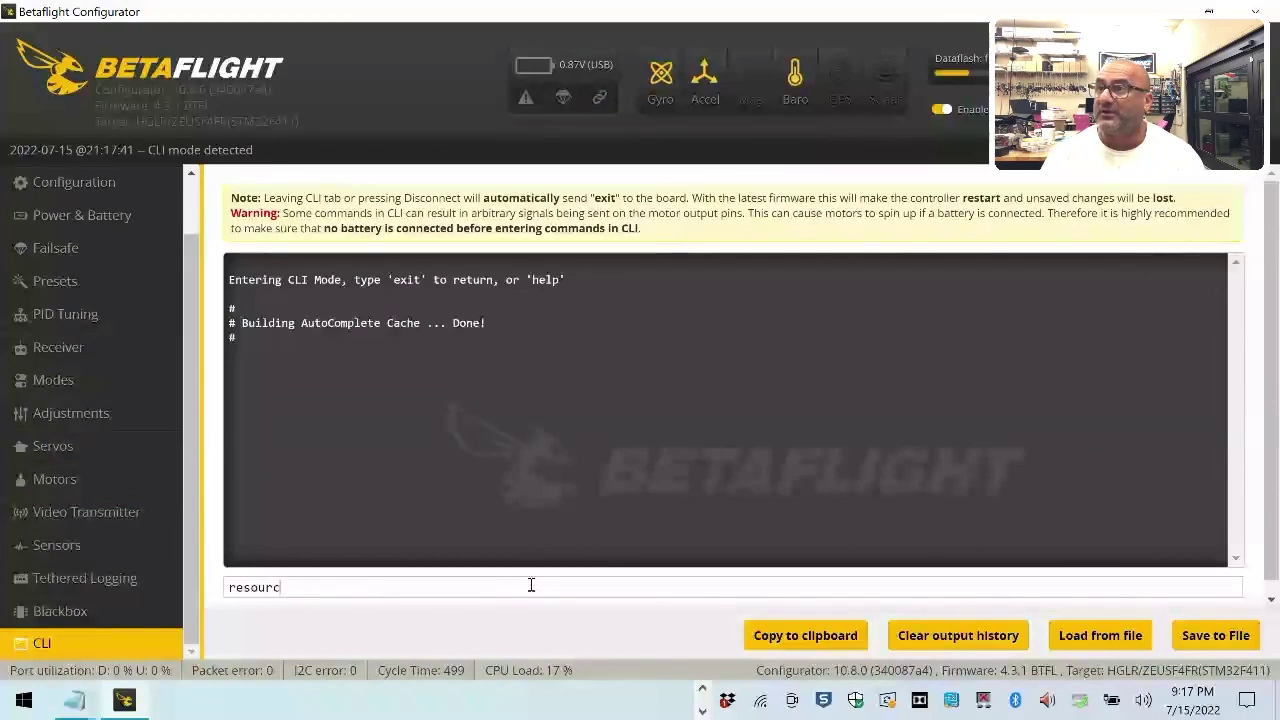
type("e")
key("Return")
scroll(463, 485, "up", 15)
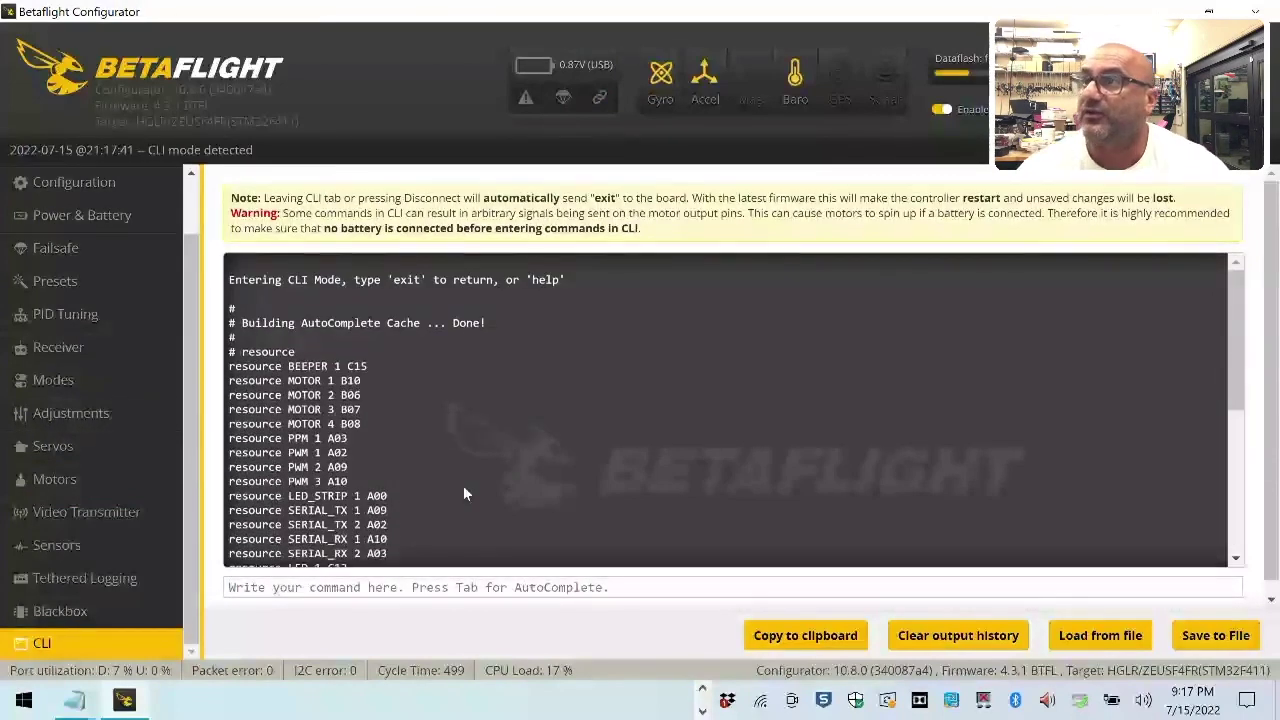
double_click(321, 381)
left_click_drag(321, 381, 360, 381)
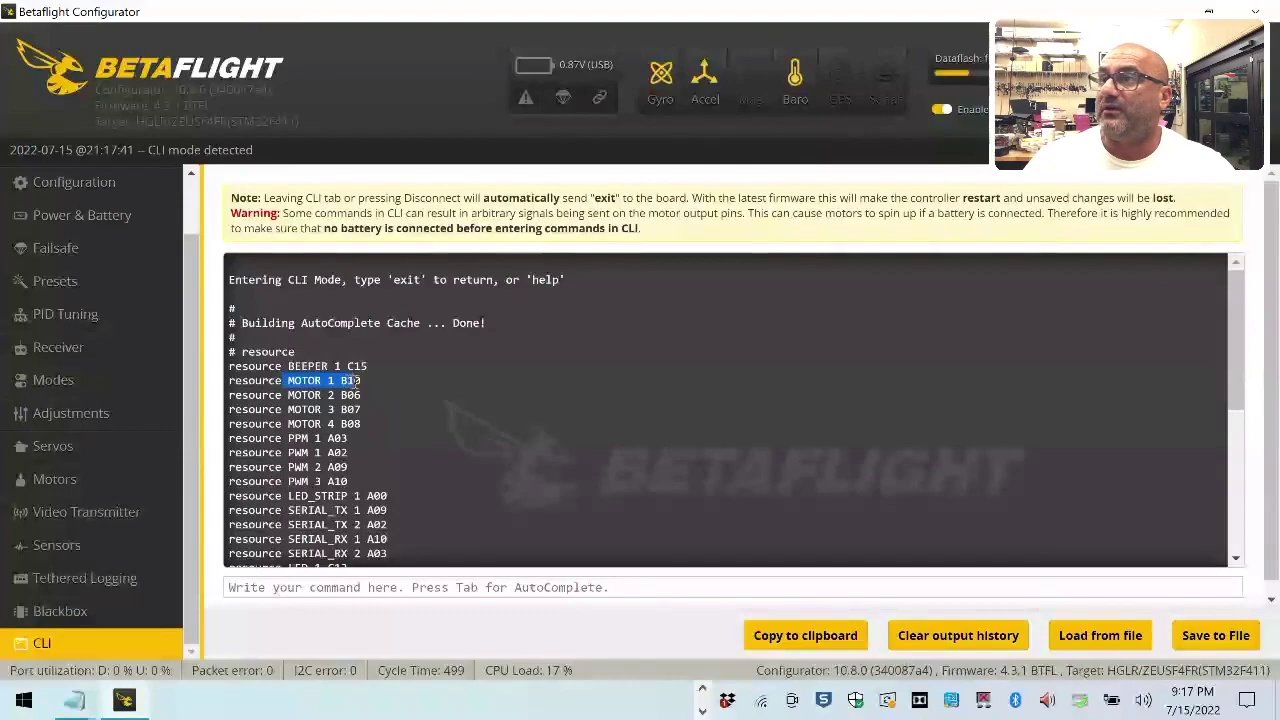
- Bring up the petrel75 dump file in Notepad and scroll to its resource lines
left_click(75, 700)
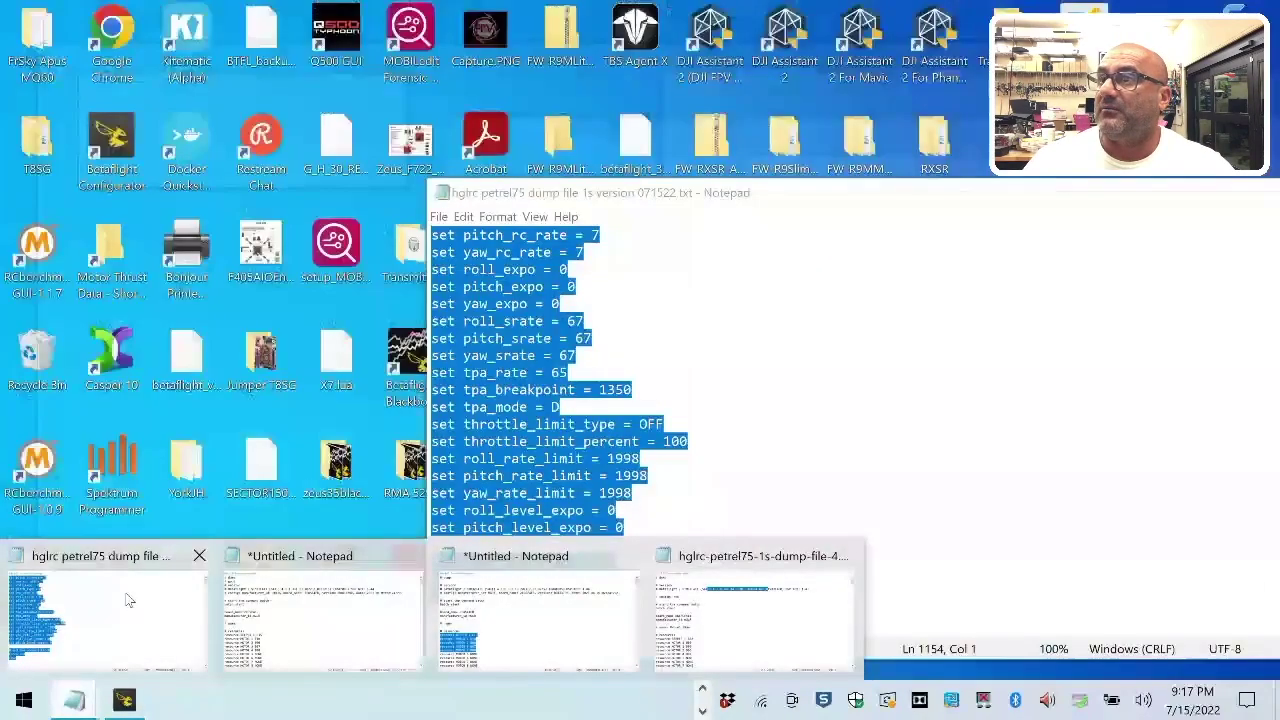
left_click(127, 599)
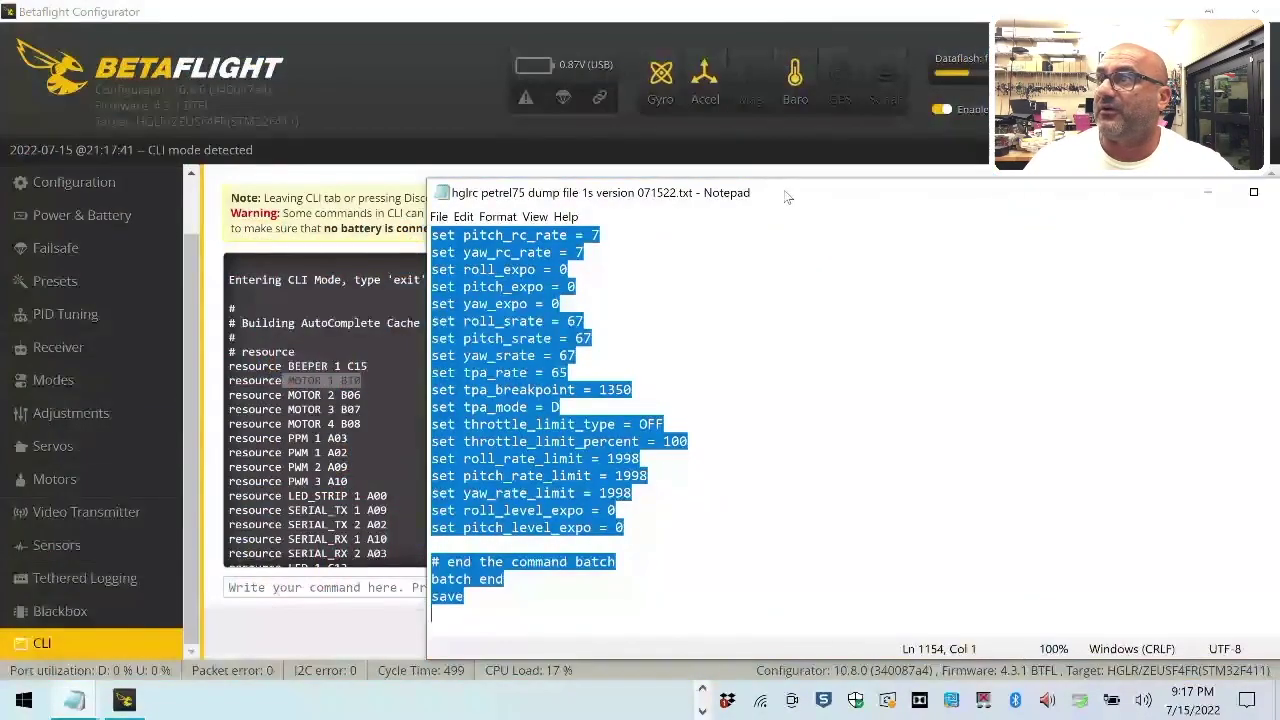
left_click_drag(785, 197, 860, 329)
scroll(762, 464, "up", 8)
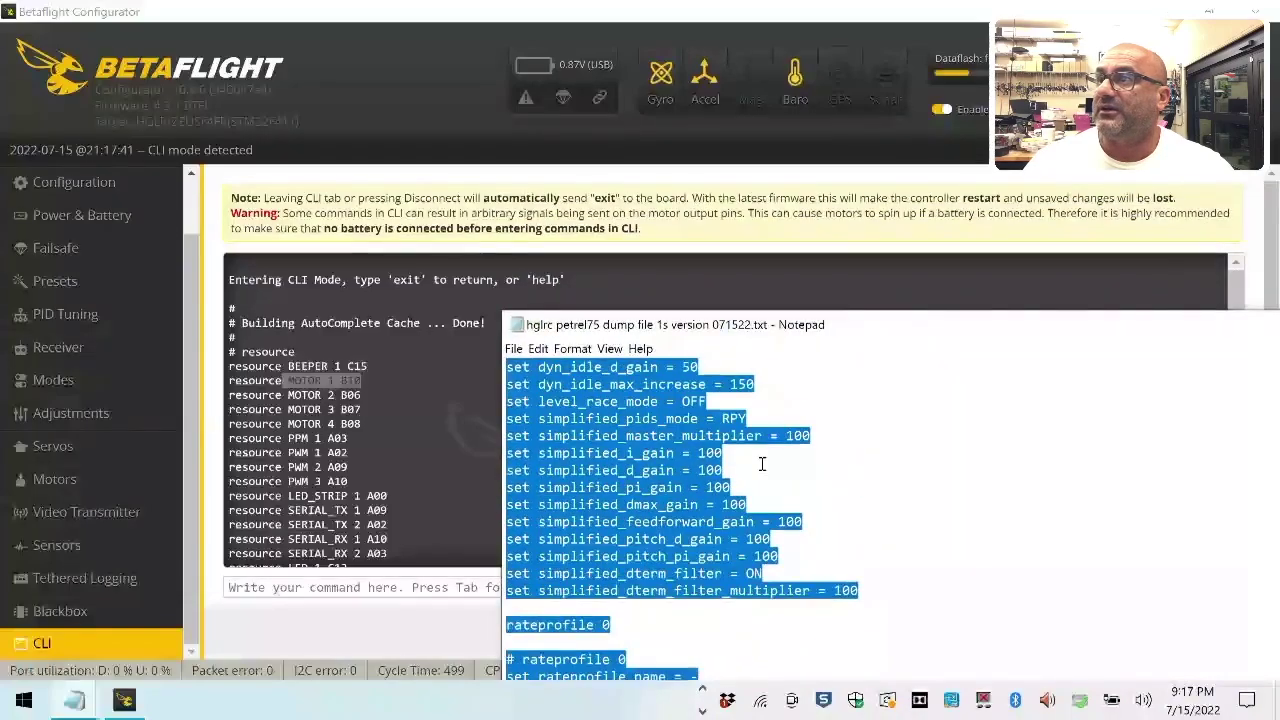
scroll(762, 464, "up", 20)
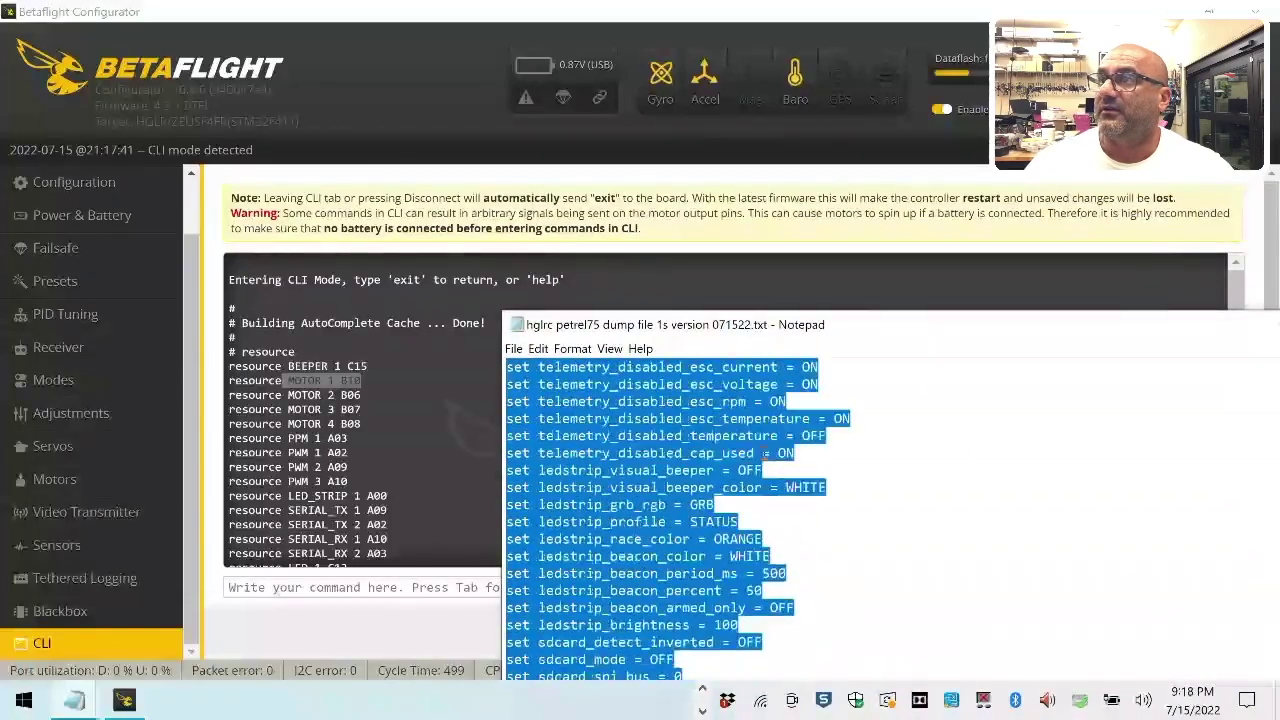
scroll(765, 453, "up", 20)
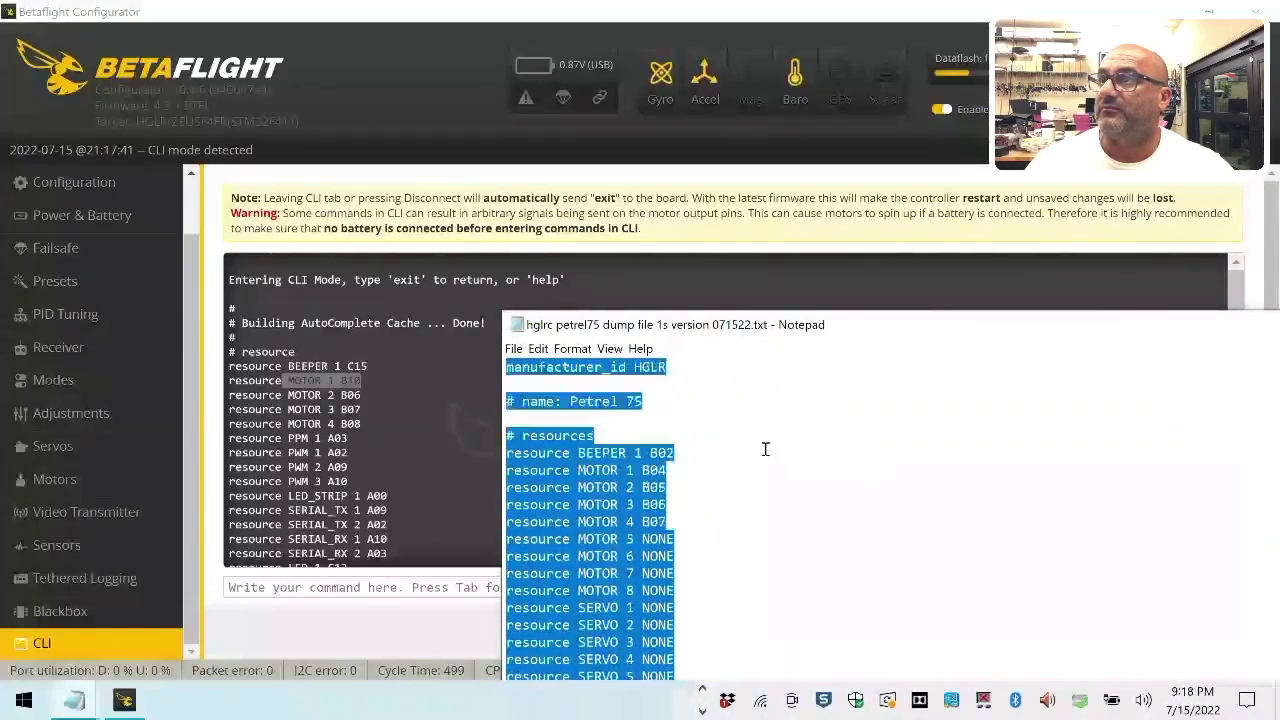
scroll(765, 449, "up", 2)
left_click(765, 449)
scroll(765, 449, "down", 4)
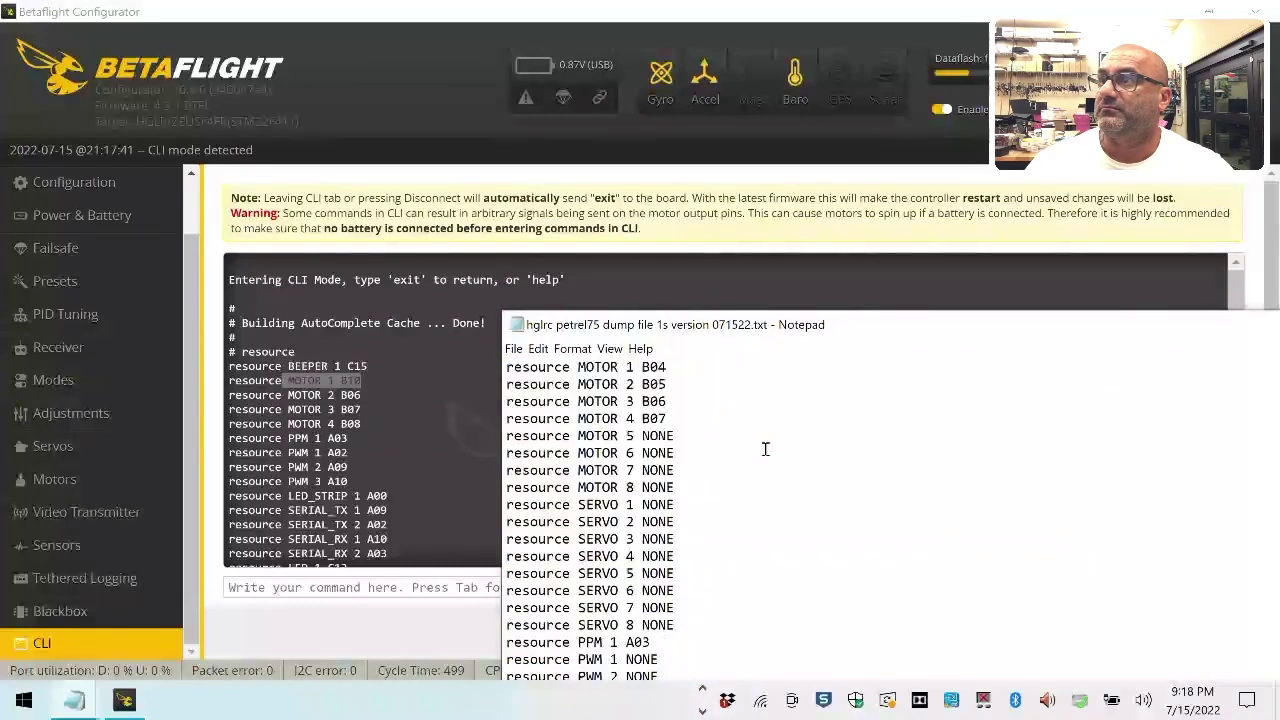
scroll(765, 449, "up", 2)
- Switch between the Betaflight resource list and the petrel75 dump to compare motor pins
left_click(343, 401)
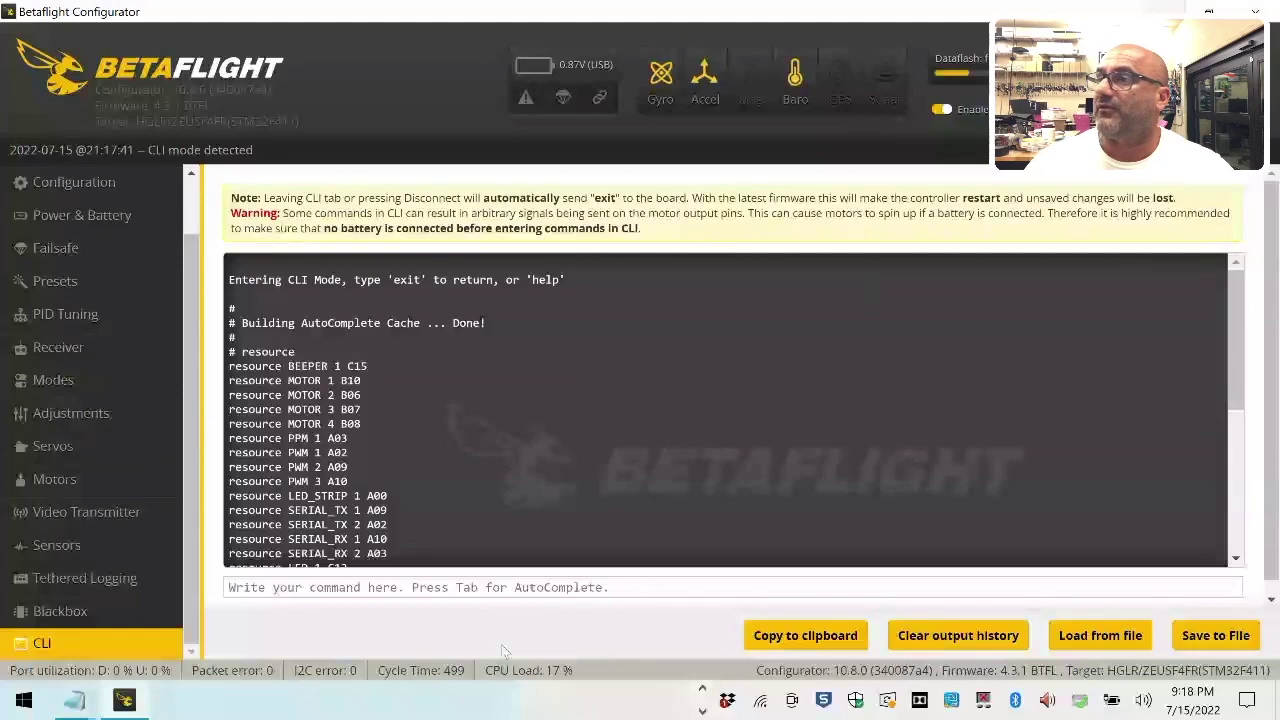
mouse_move(80, 700)
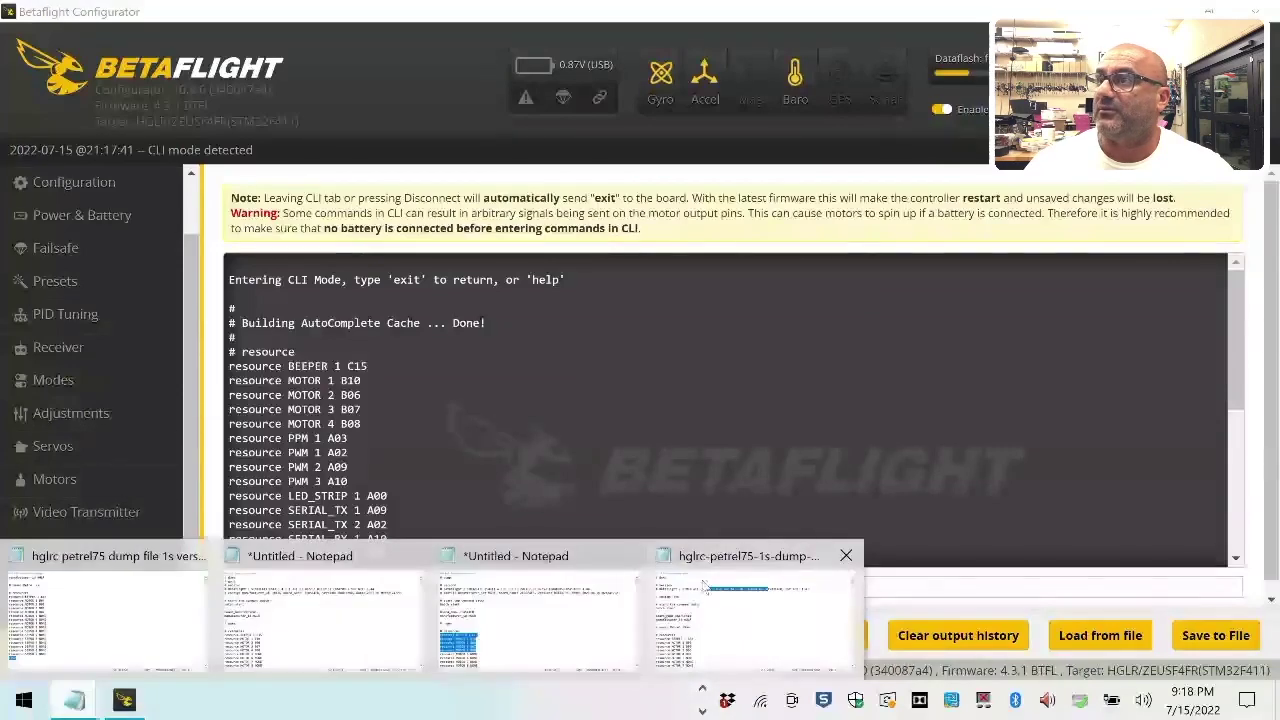
left_click(152, 634)
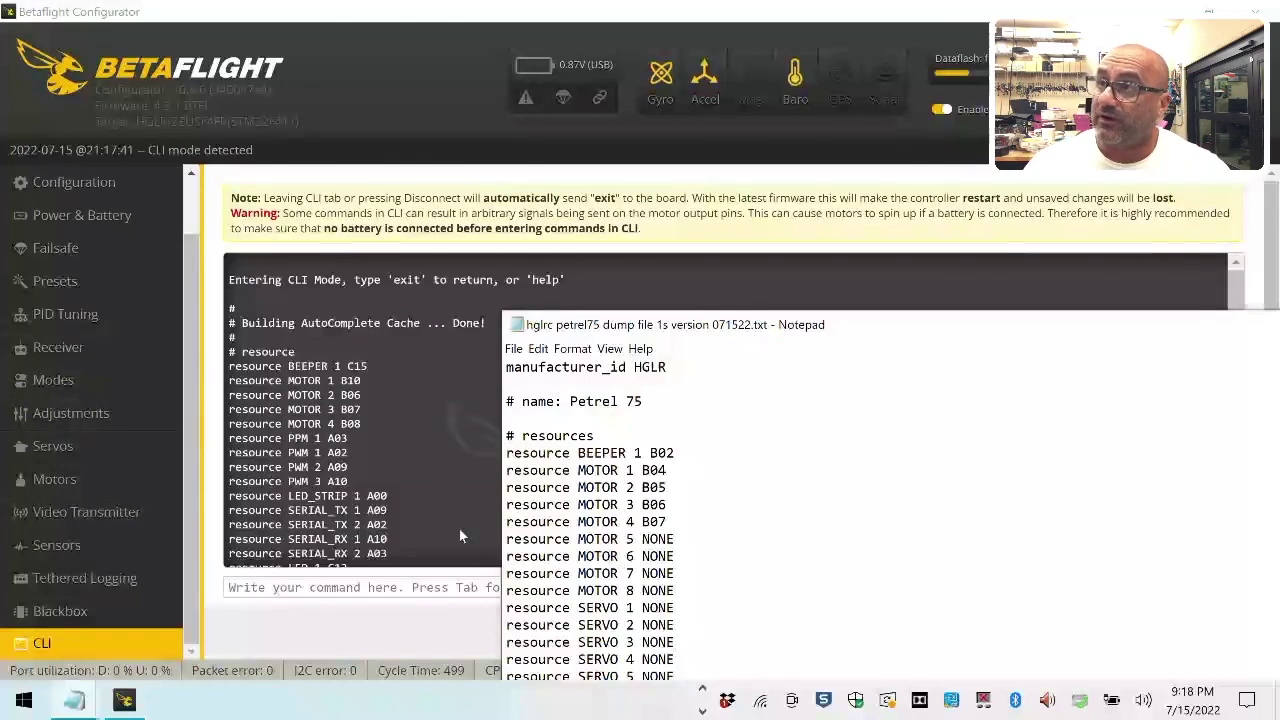
left_click(462, 496)
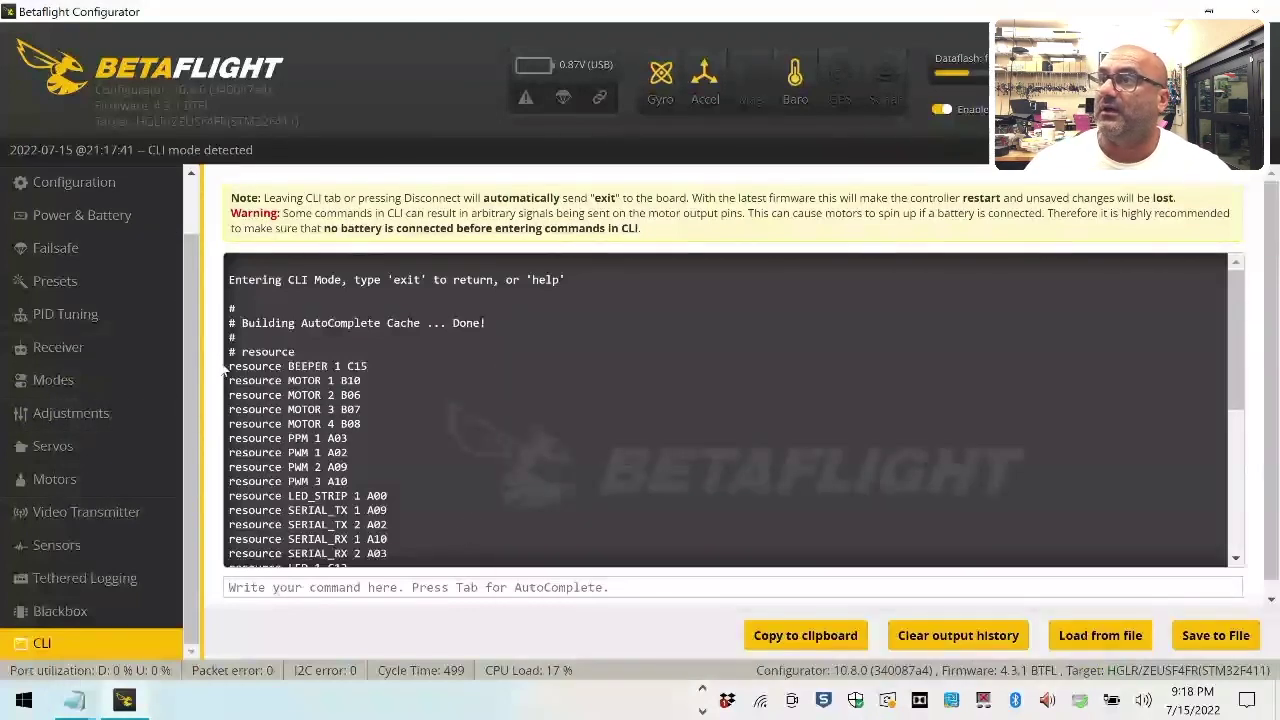
- Print the firmware with 'version' in the CLI, then read ESC settings in BLHeliSuite
scroll(597, 368, "down", 3)
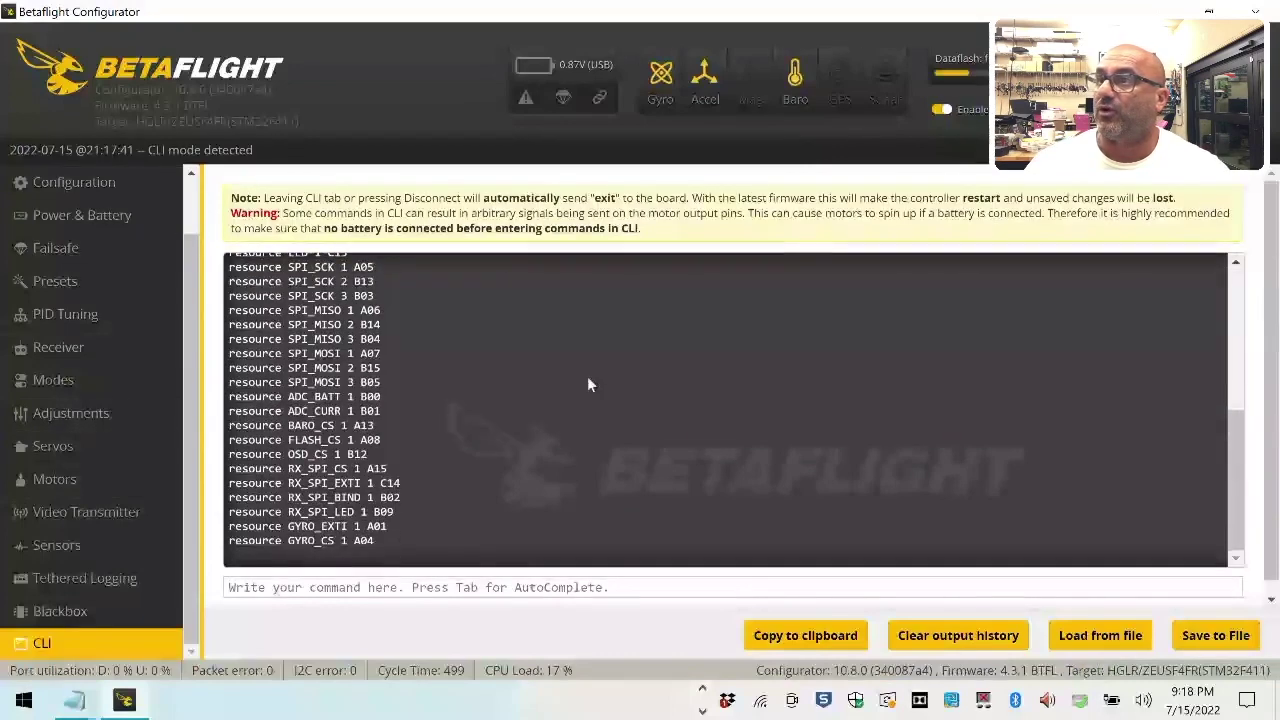
left_click(478, 584)
type("version")
key("Return")
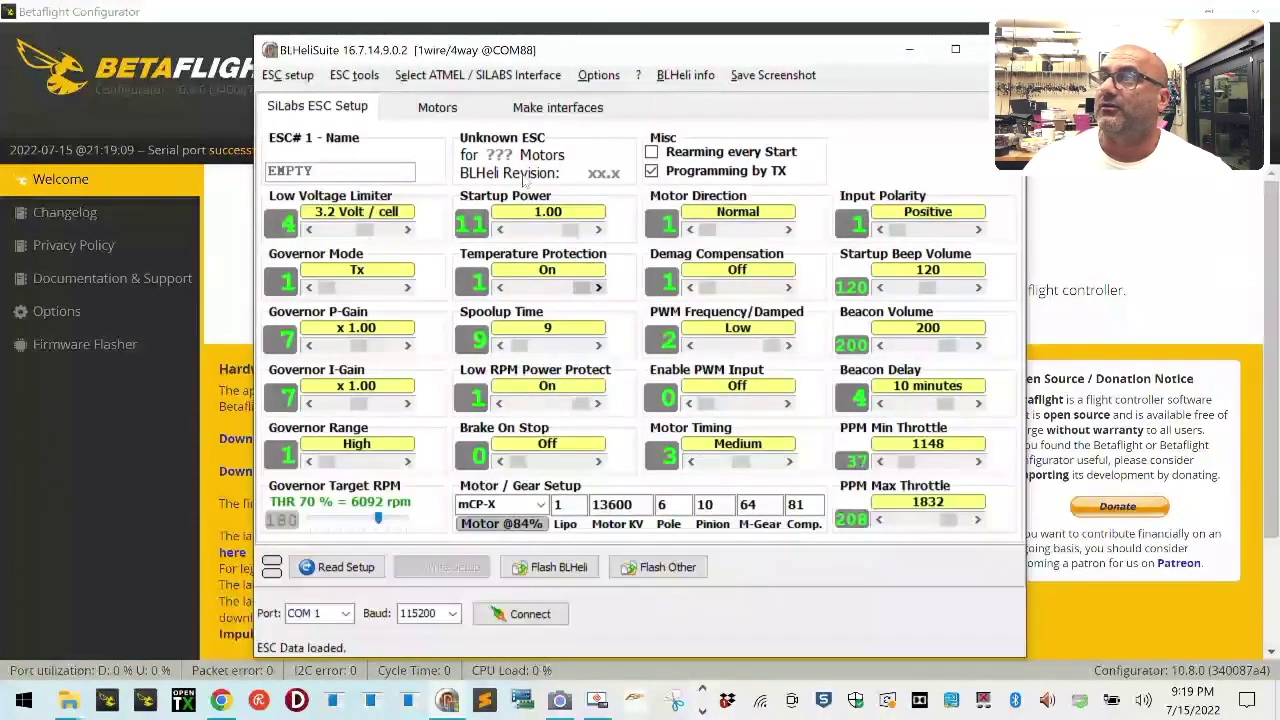
left_click(358, 566)
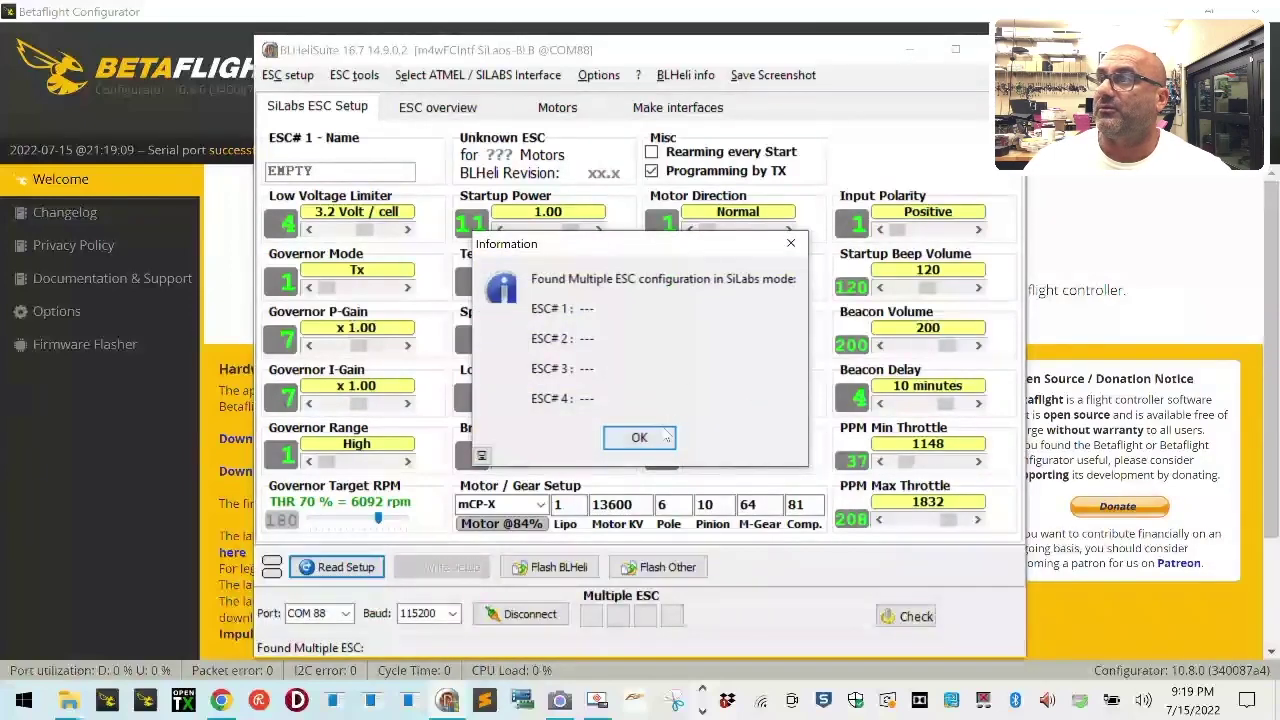
- Read the ESC setup, retrying after the ESC#1 failure until it succeeds, then disconnect
left_click(642, 441)
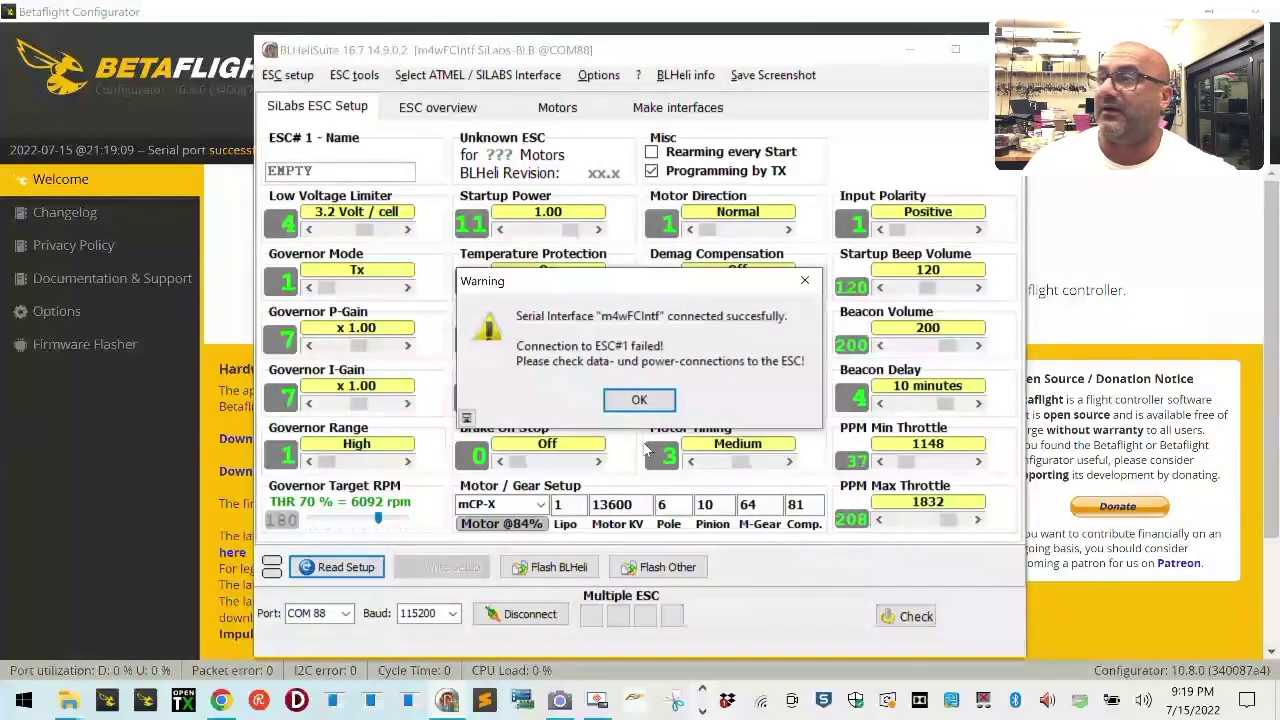
left_click(639, 399)
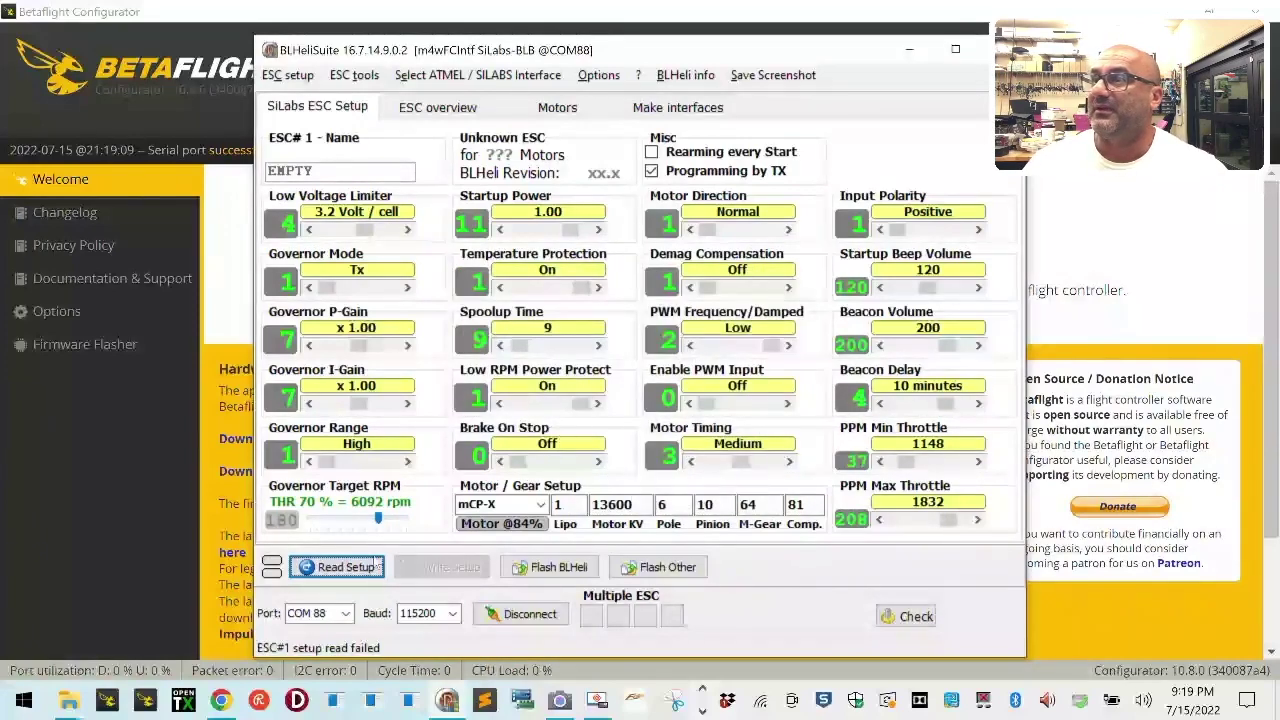
left_click(336, 567)
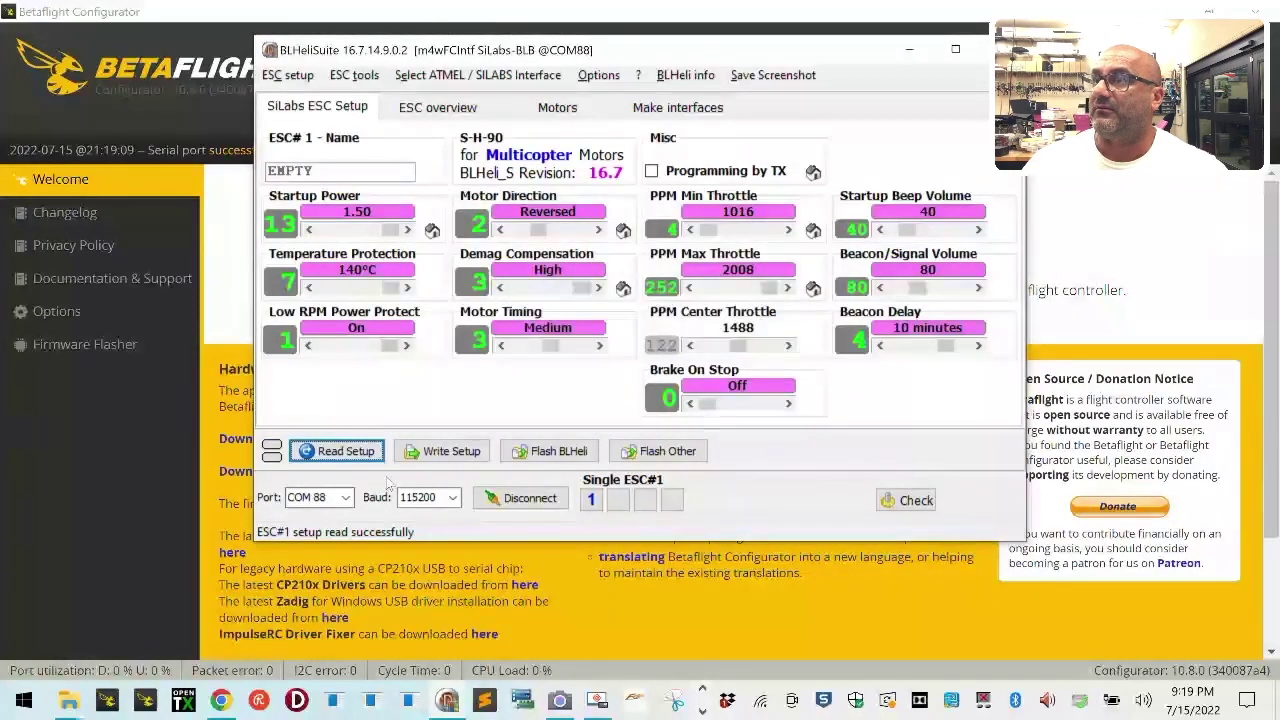
left_click(350, 451)
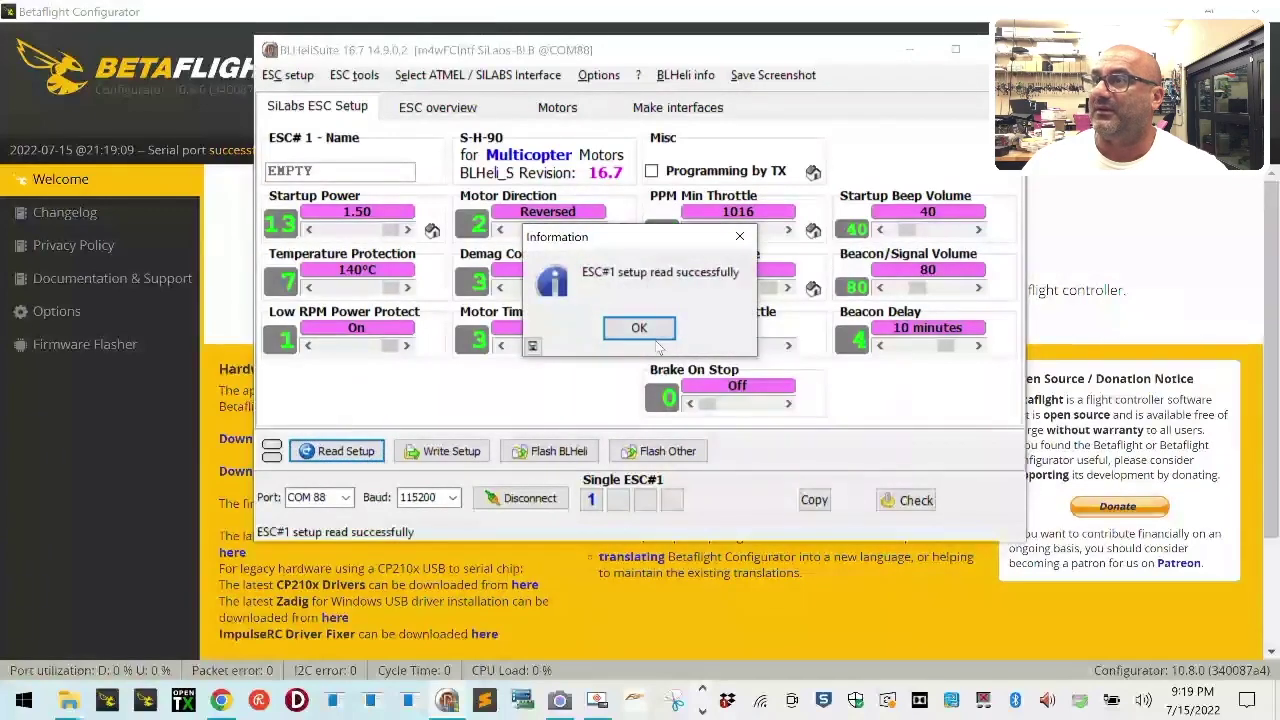
left_click(639, 328)
left_click(528, 497)
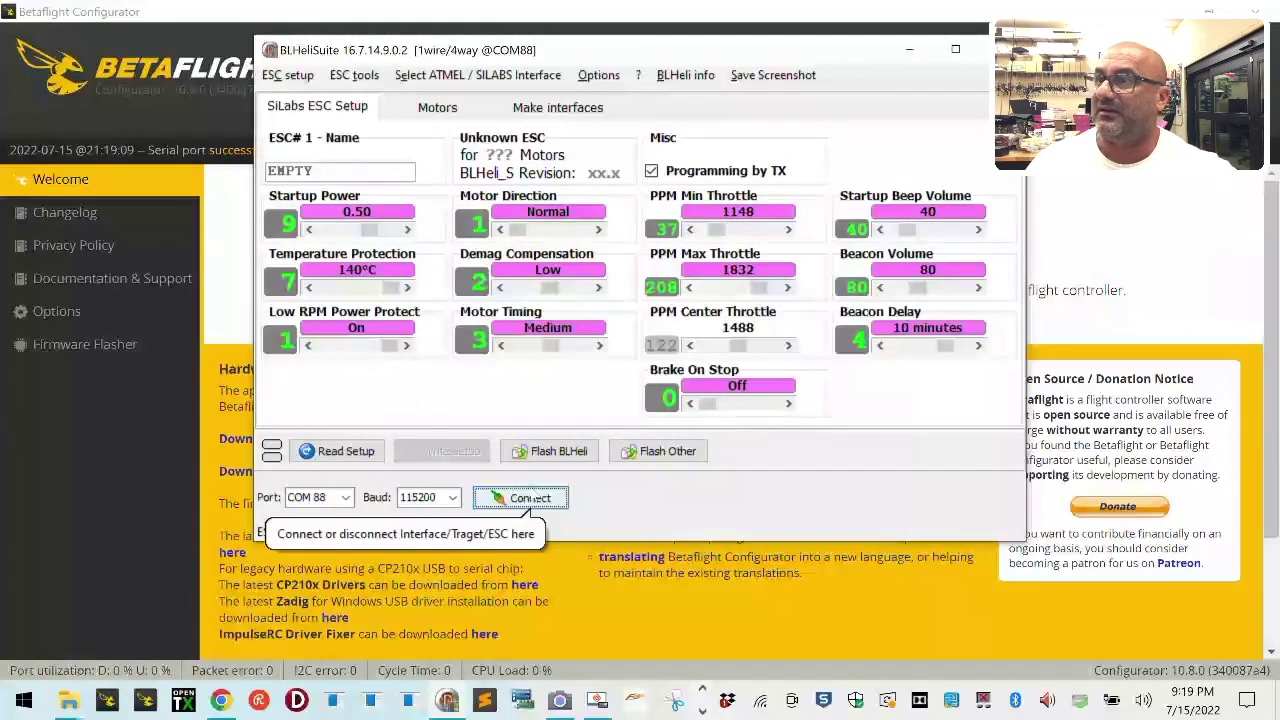
- Reconnect and read all four S_H_90 BLHeli_S 16.7 ESCs, then disconnect and close BLHeliSuite
left_click(519, 500)
left_click(336, 450)
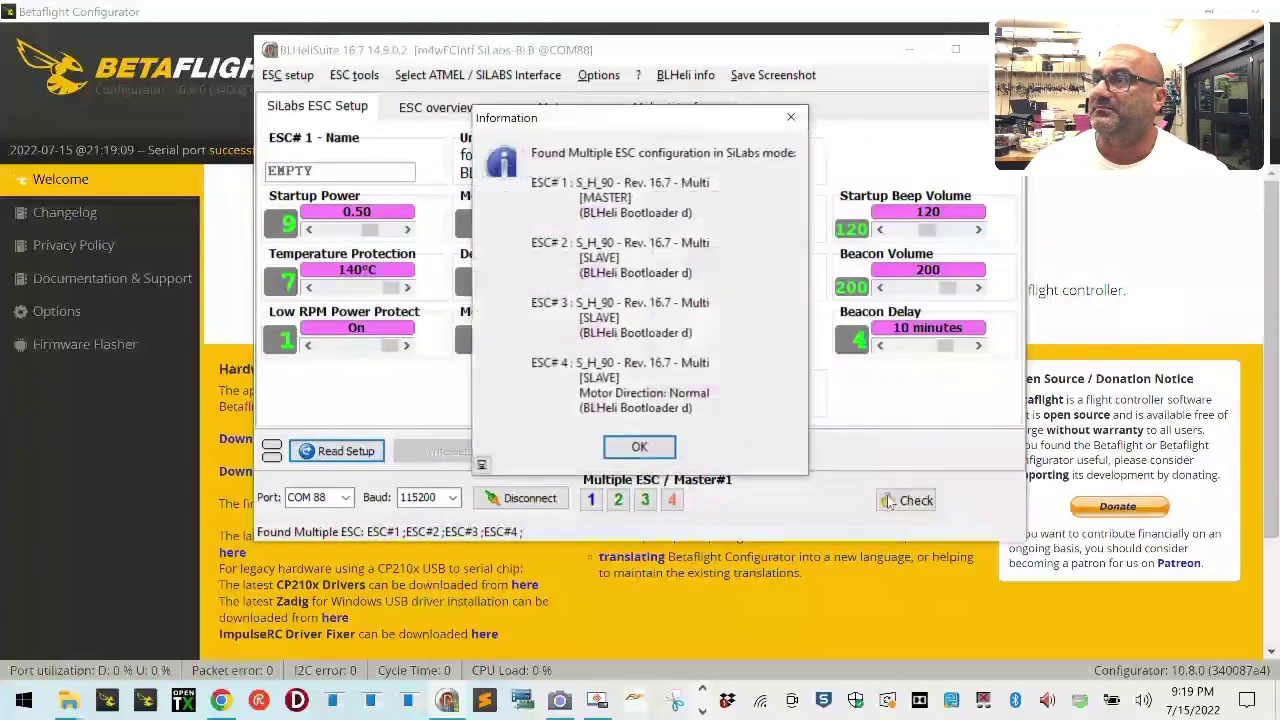
left_click(639, 446)
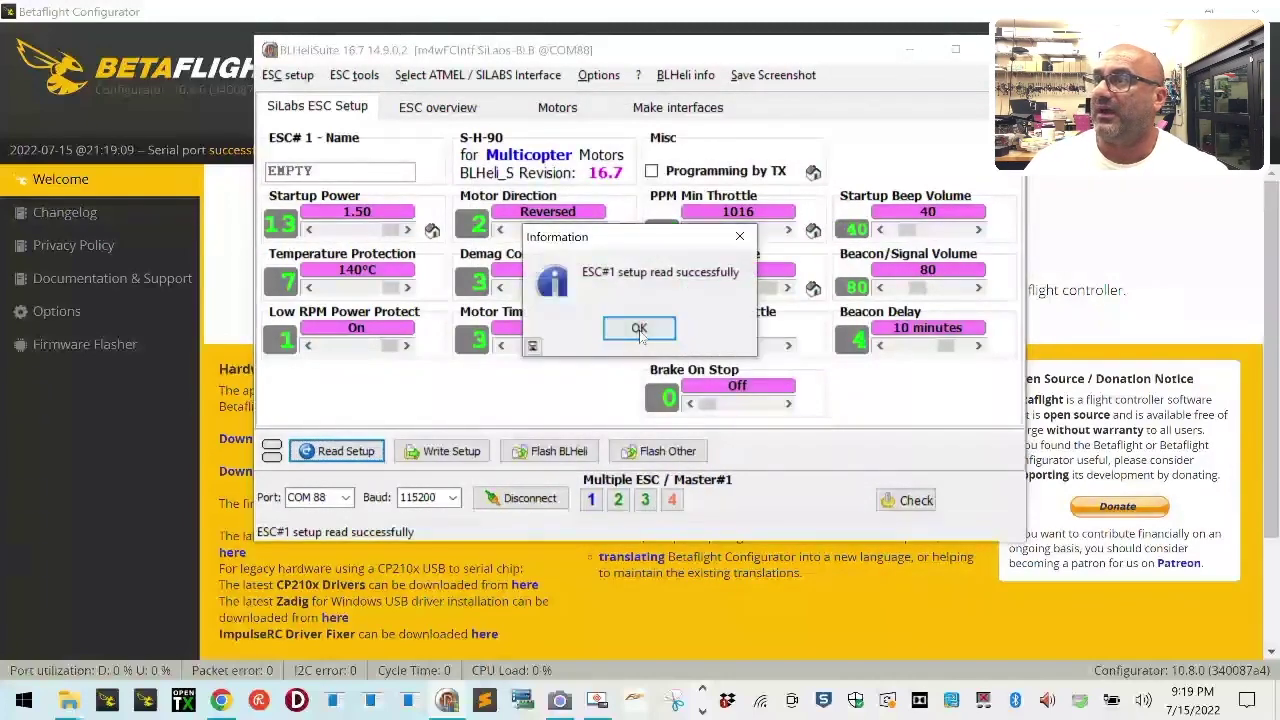
left_click(640, 331)
left_click(530, 498)
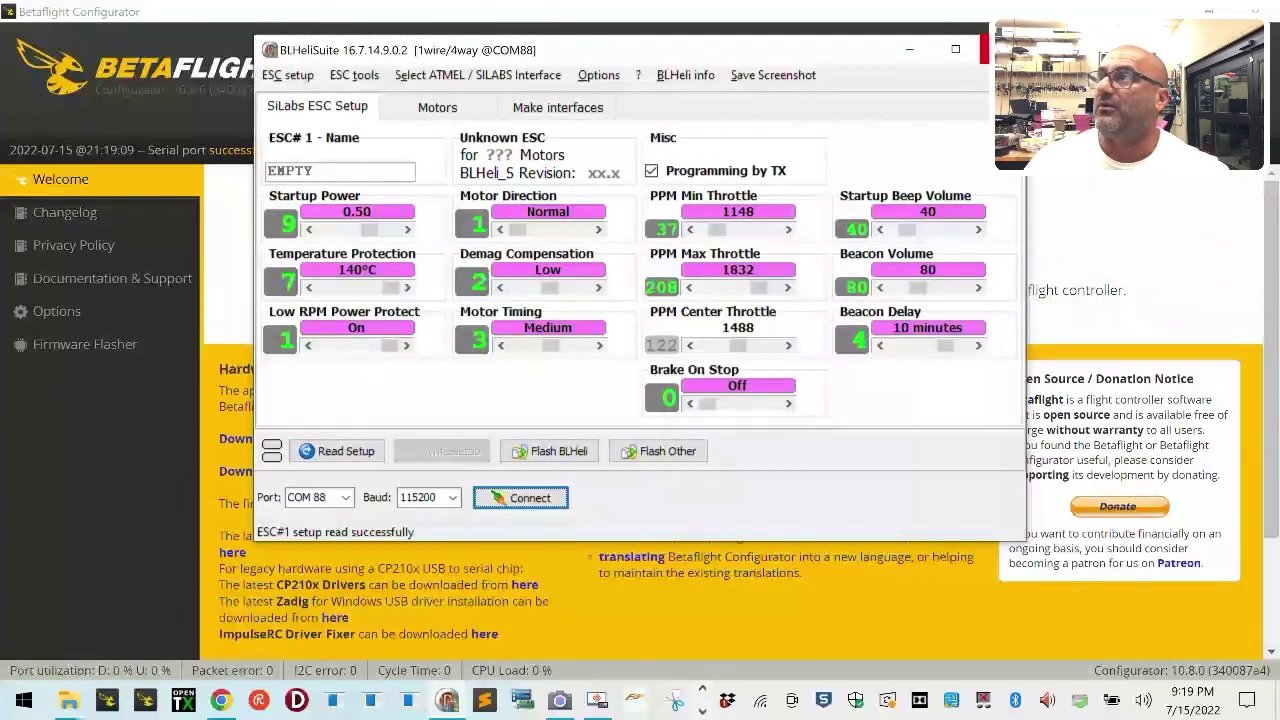
left_click(985, 48)
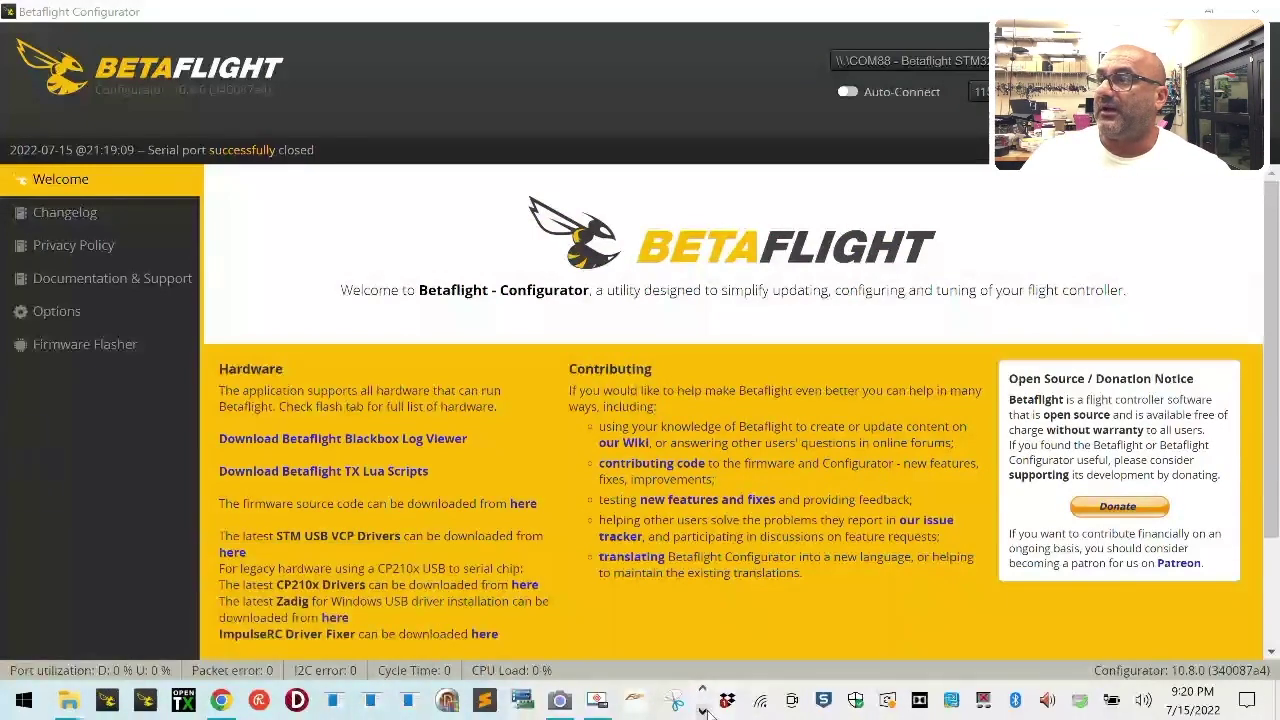
- Bring up the petrel75 4.2.0 dump and the 071522 Petrel dump windows
mouse_move(96, 706)
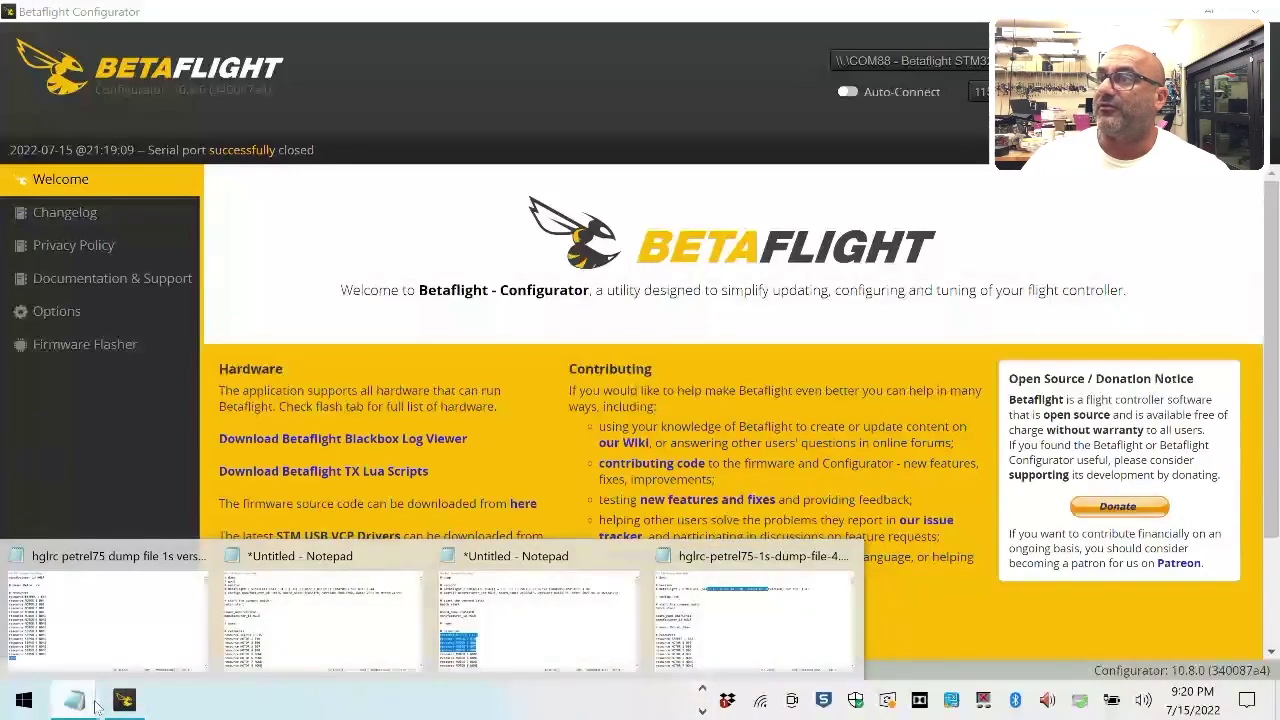
mouse_move(757, 603)
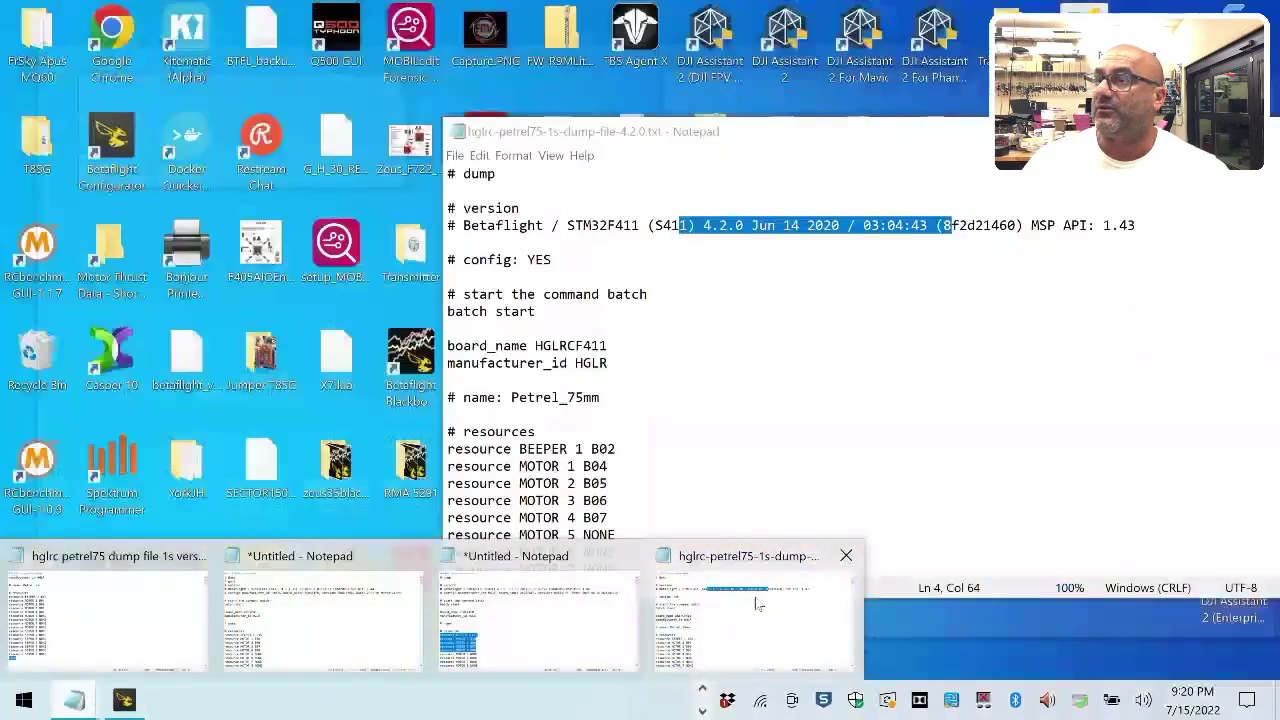
left_click(757, 603)
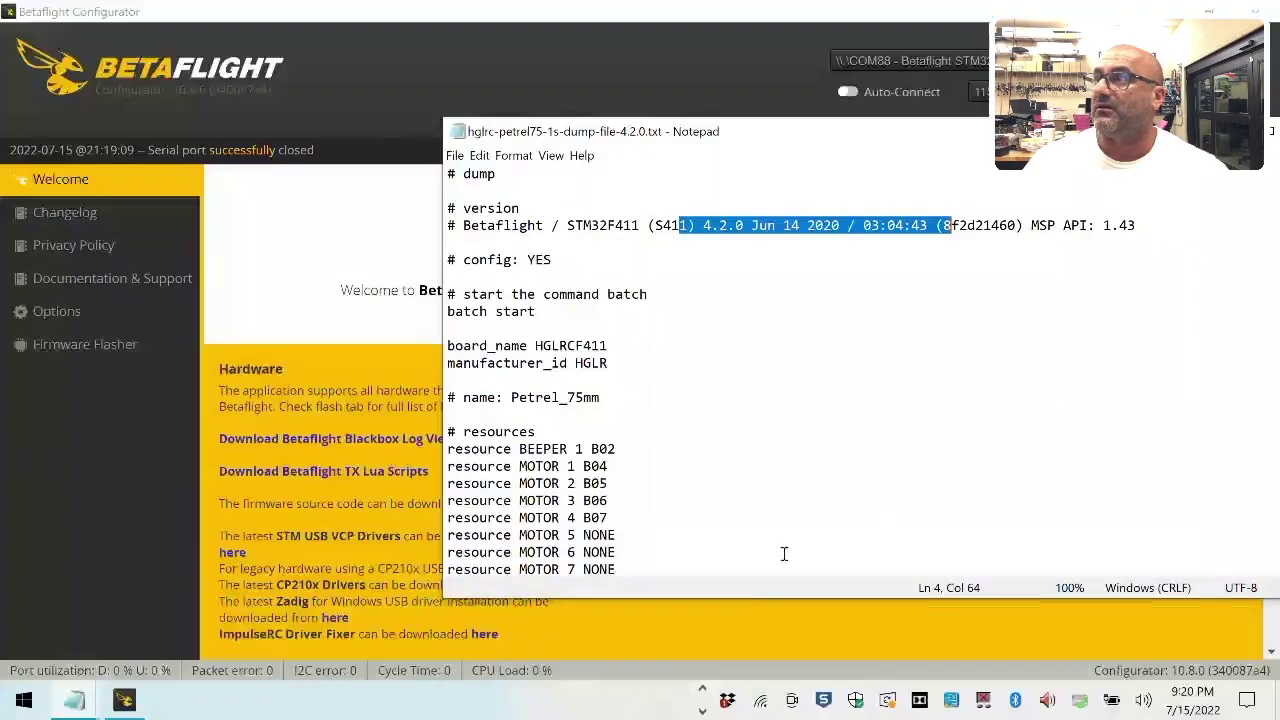
left_click(813, 288)
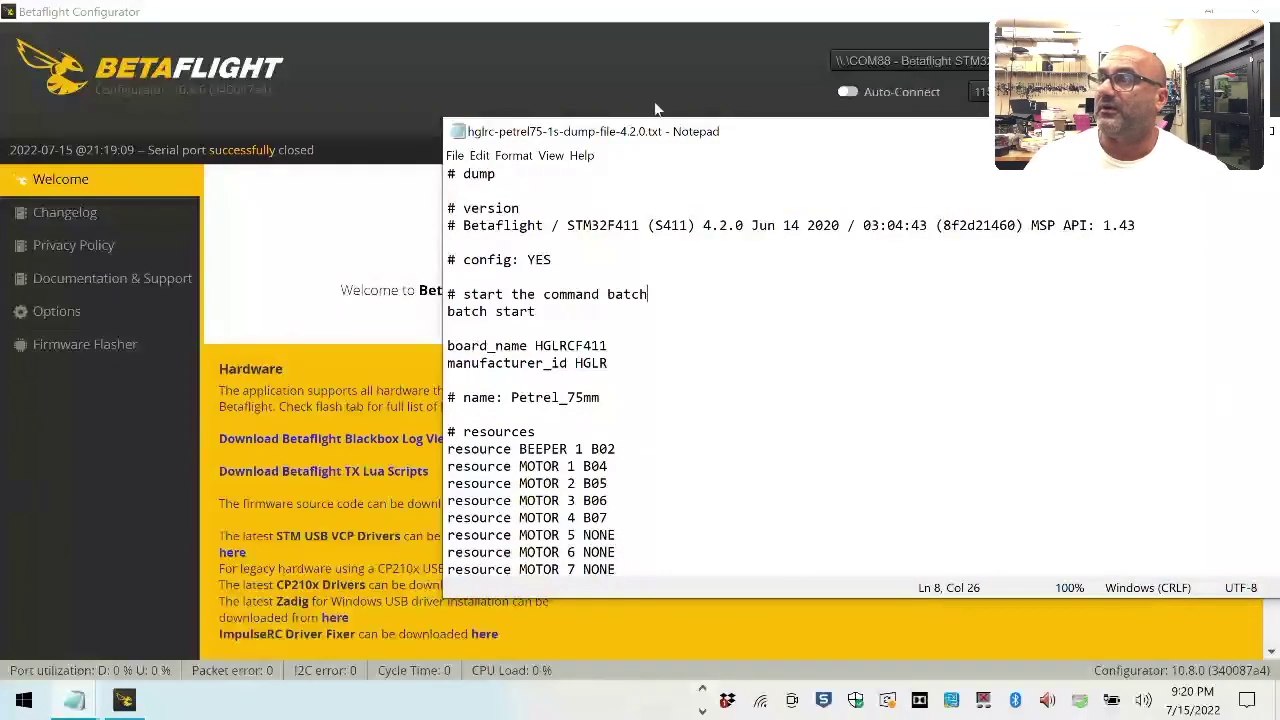
left_click(96, 706)
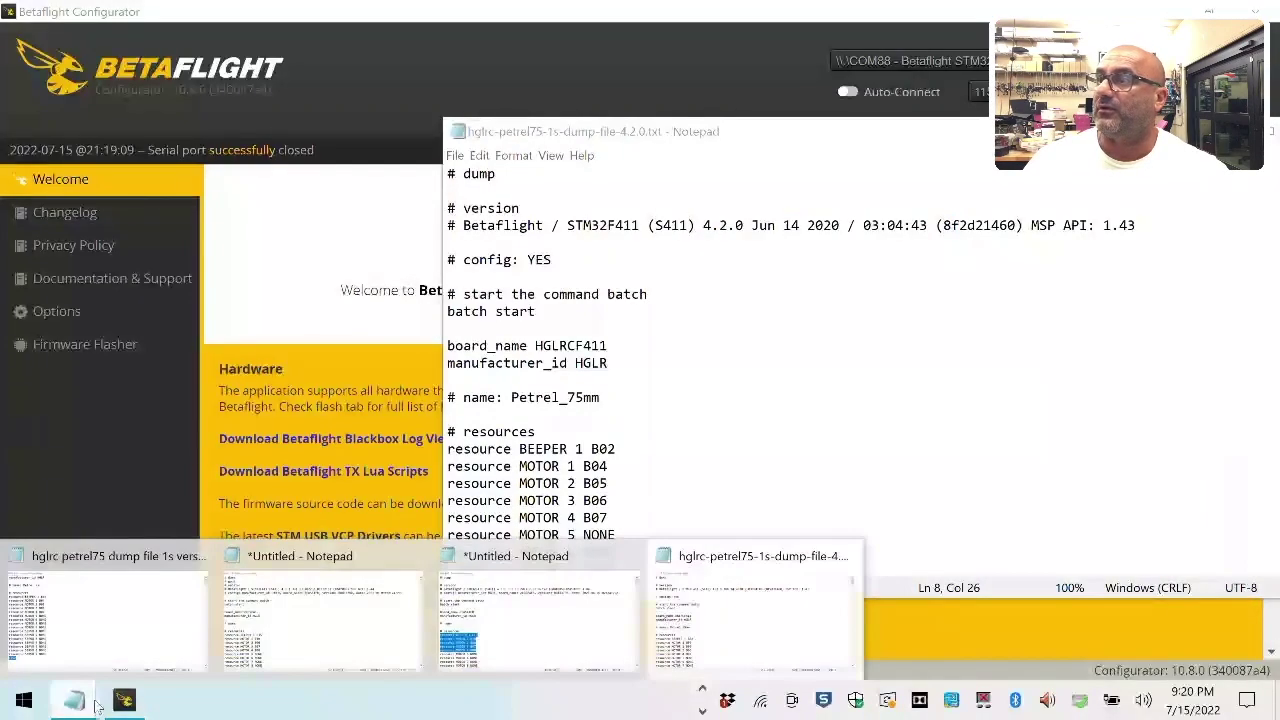
left_click(58, 603)
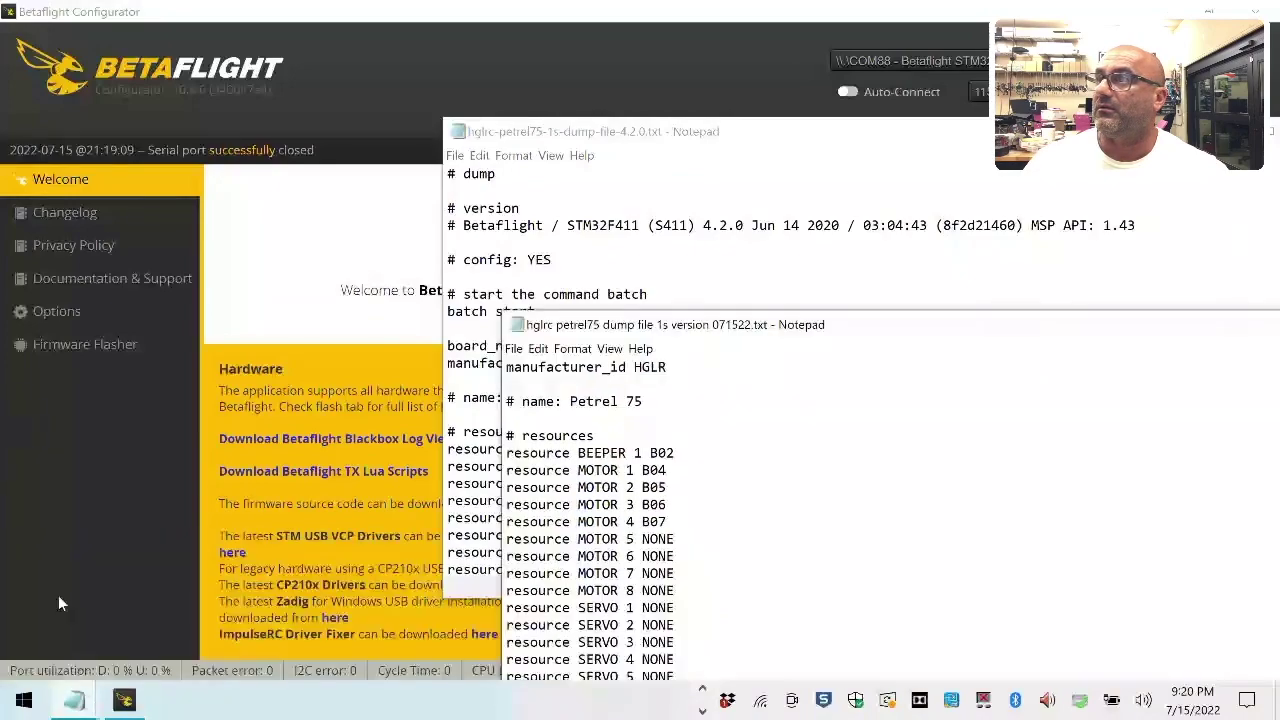
left_click_drag(865, 325, 855, 153)
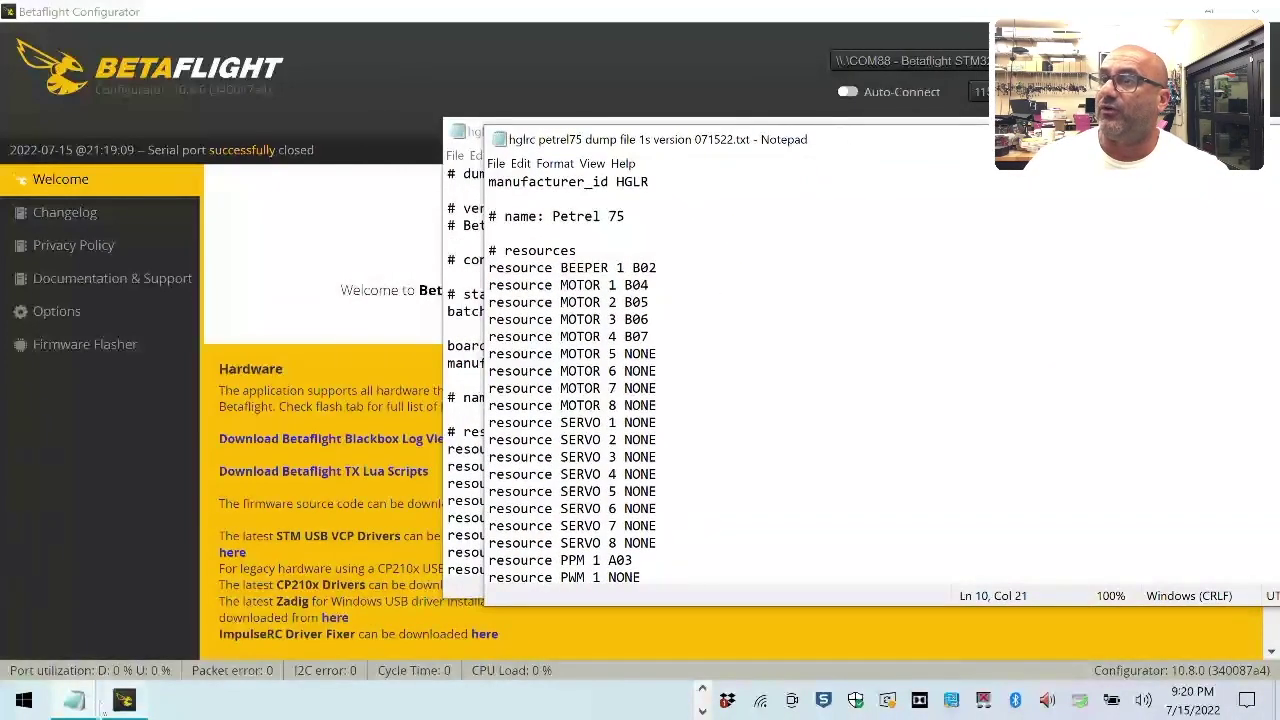
- Resize and arrange the untitled ZEUSF4FR dump and Petrel 4.2.0 dump side by side
mouse_move(75, 705)
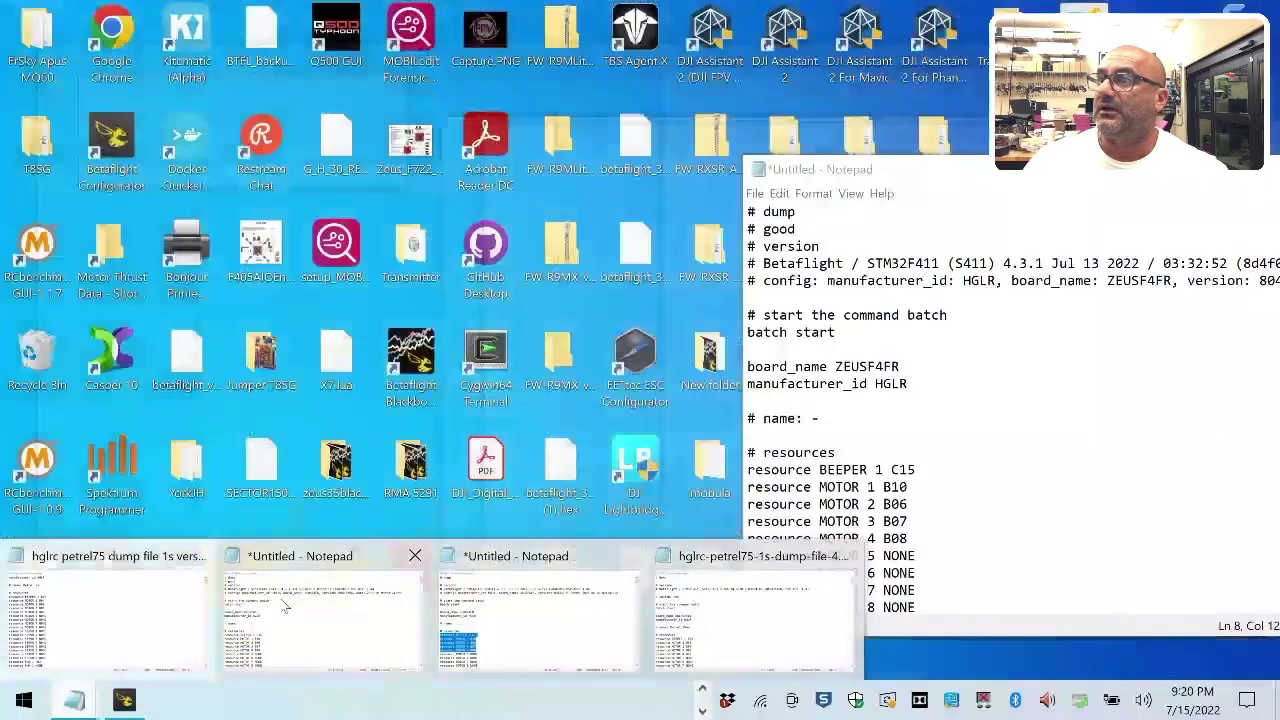
left_click(285, 605)
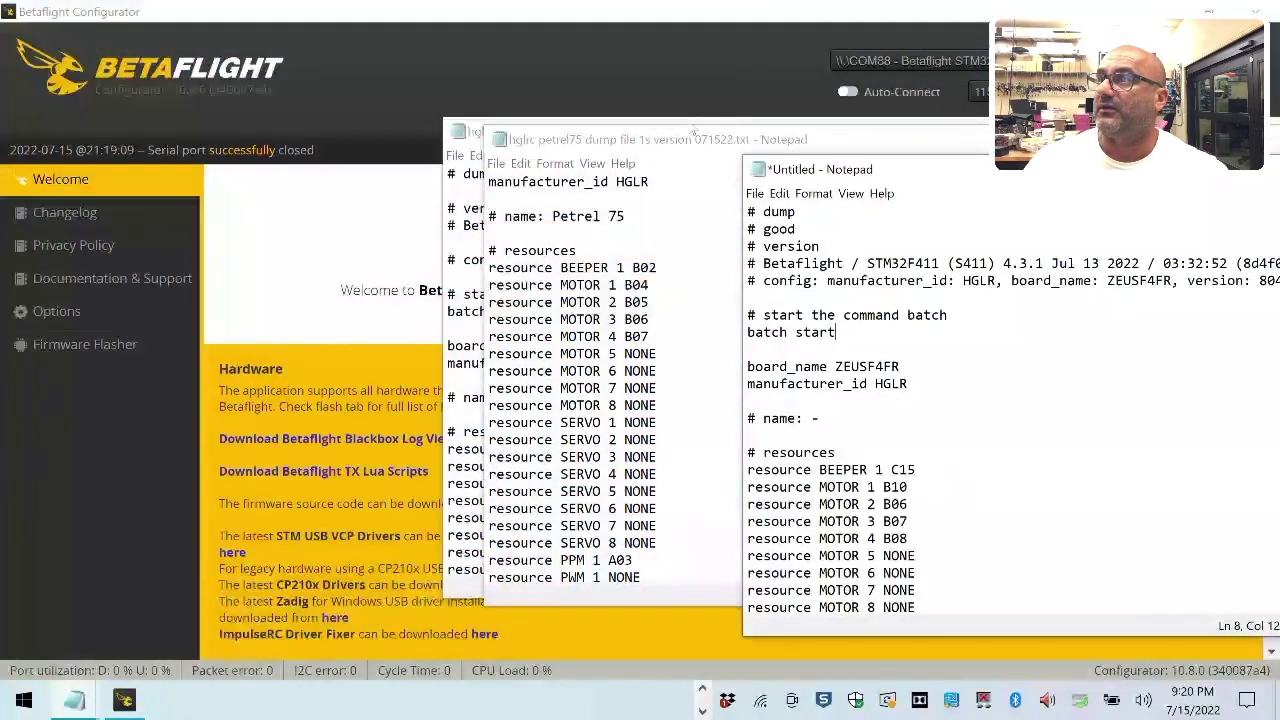
left_click_drag(690, 136, 593, 286)
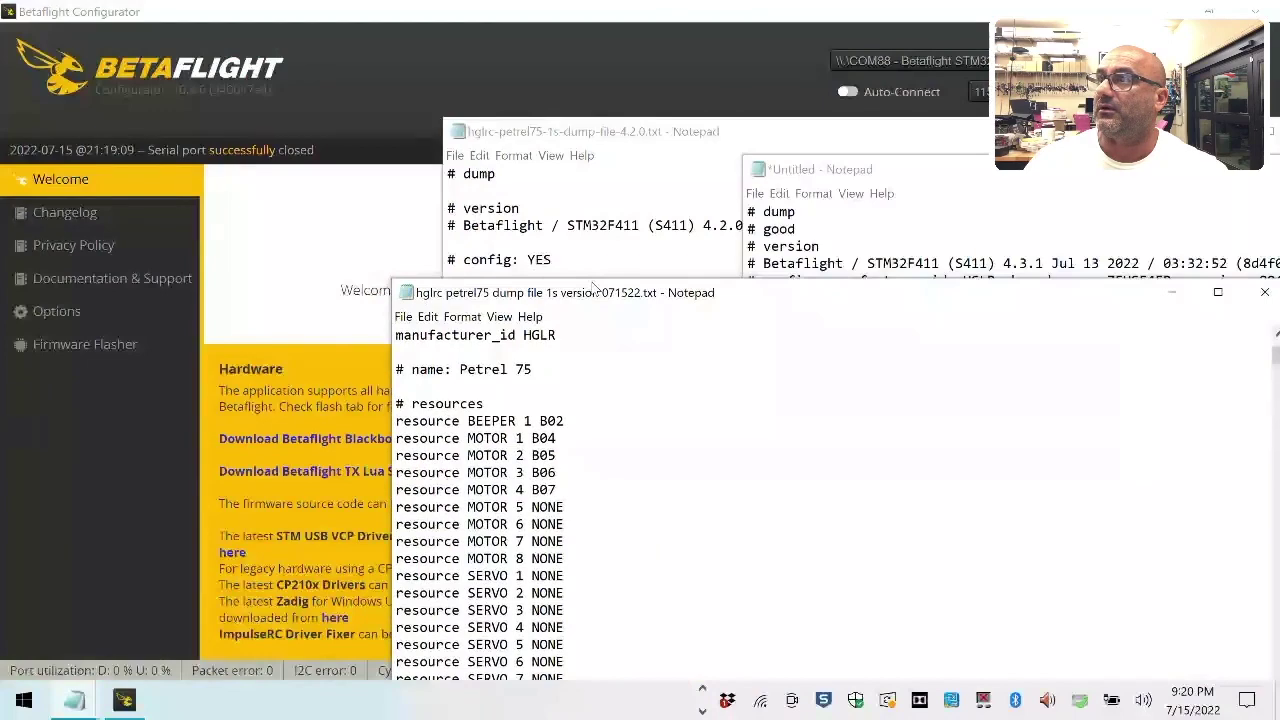
left_click(936, 176)
left_click_drag(936, 176, 331, 129)
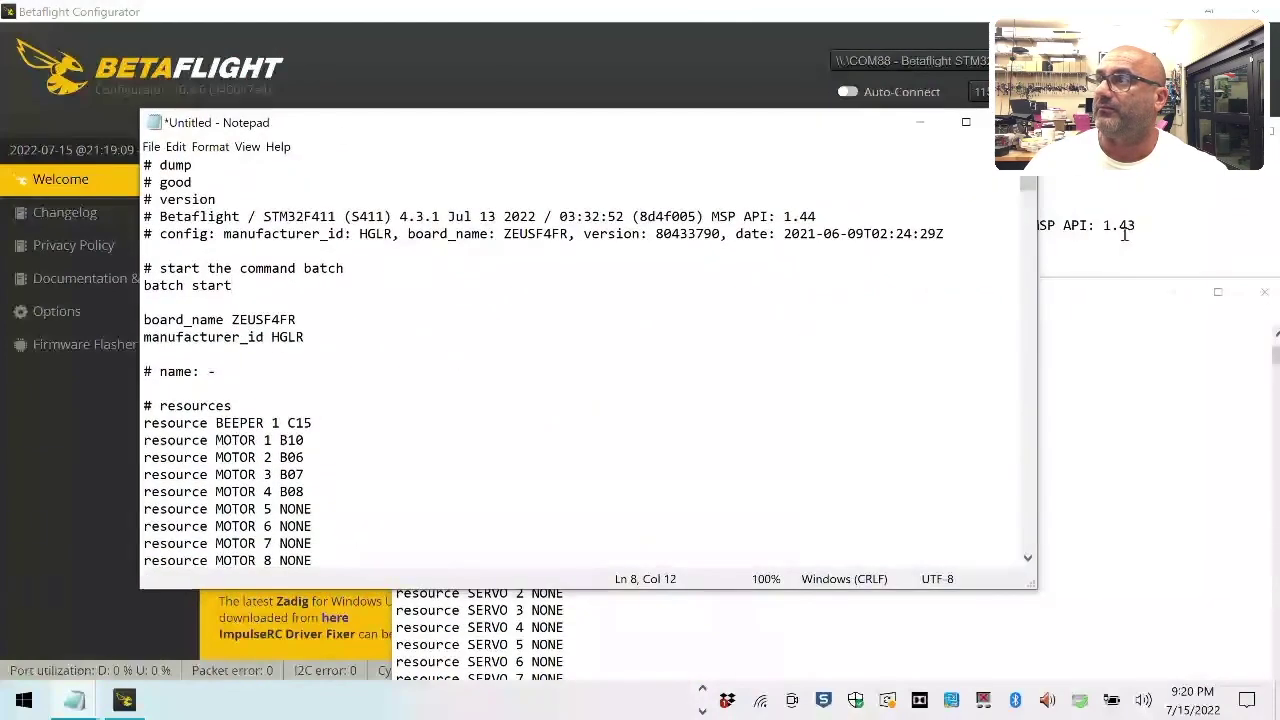
left_click_drag(1037, 270, 497, 270)
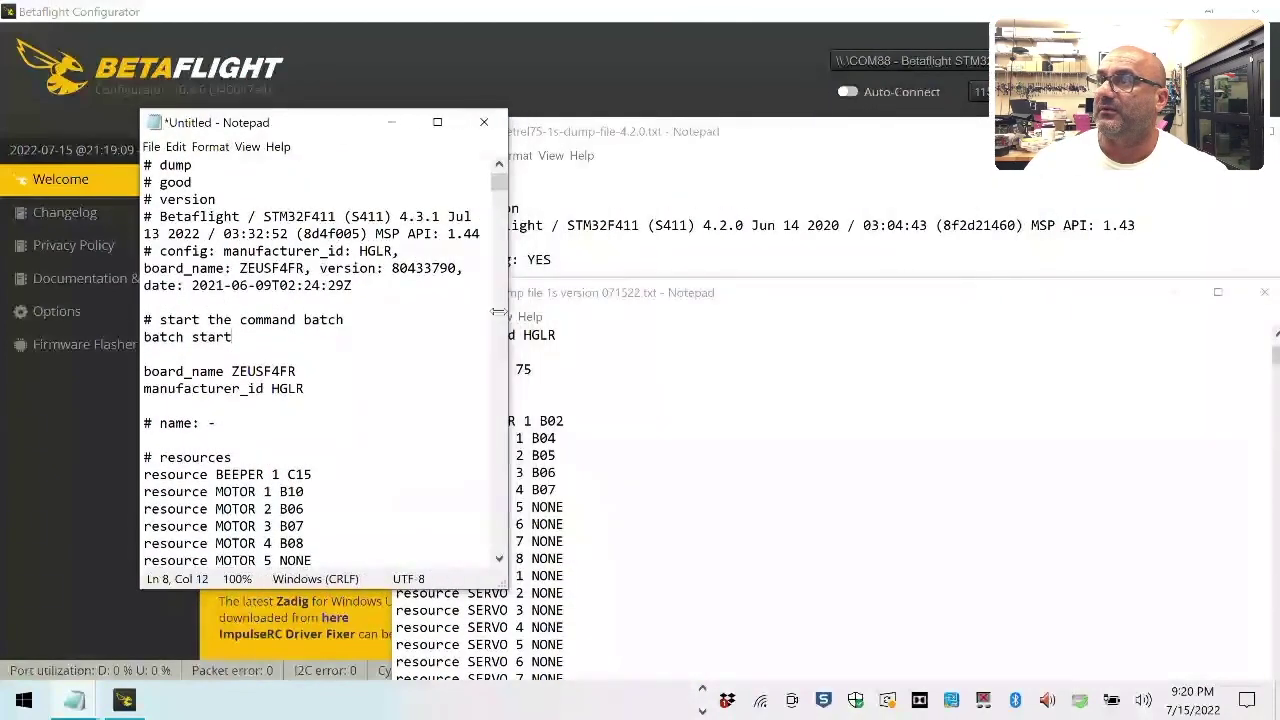
left_click_drag(640, 131, 730, 99)
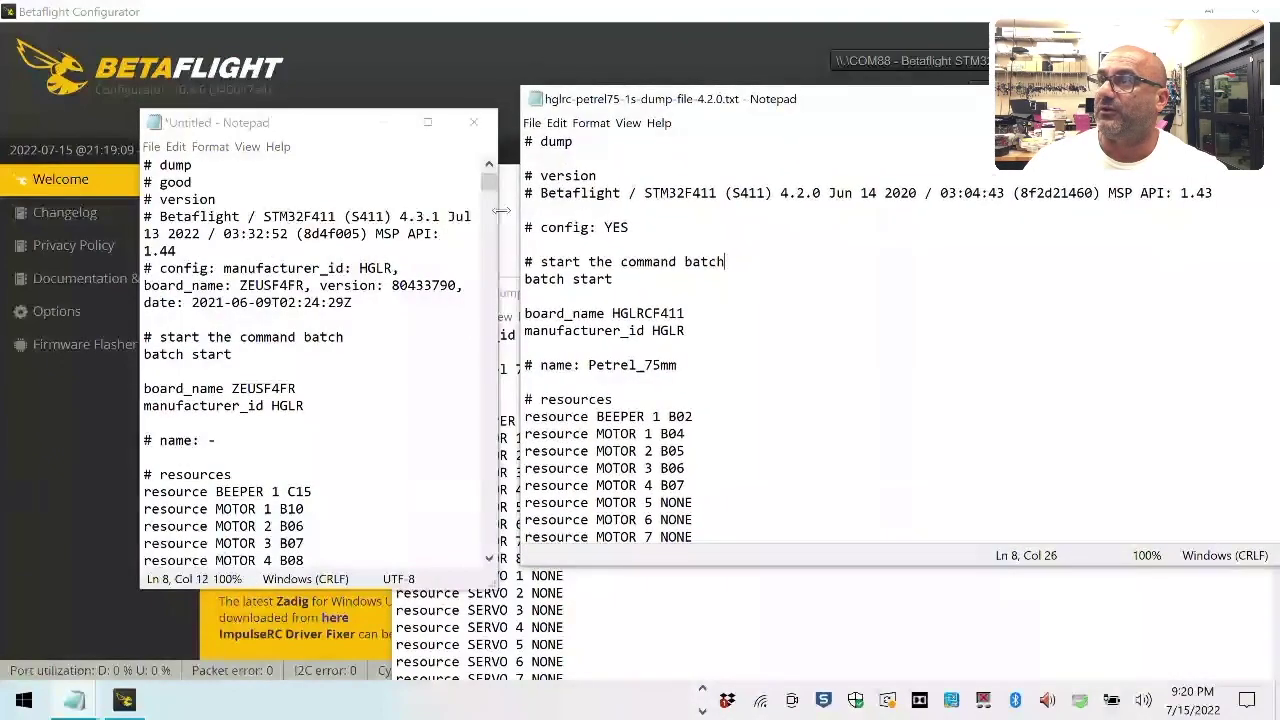
left_click_drag(527, 215, 986, 215)
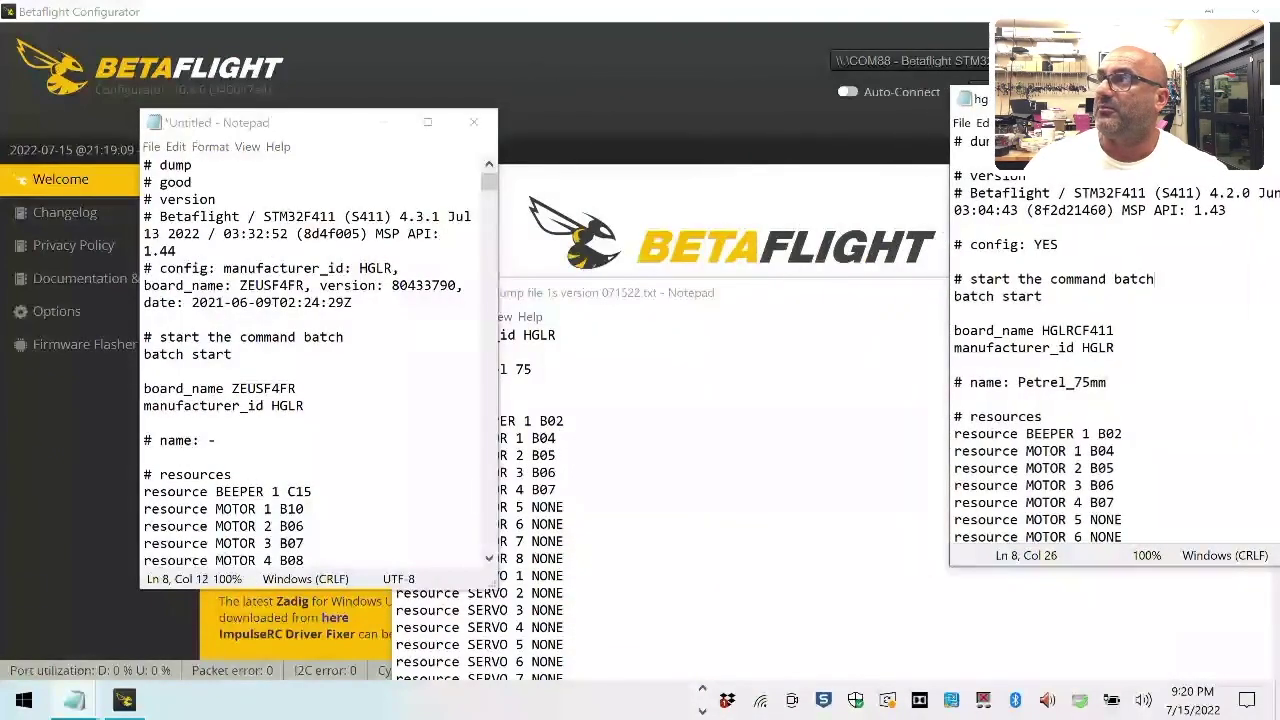
left_click_drag(1196, 128, 710, 133)
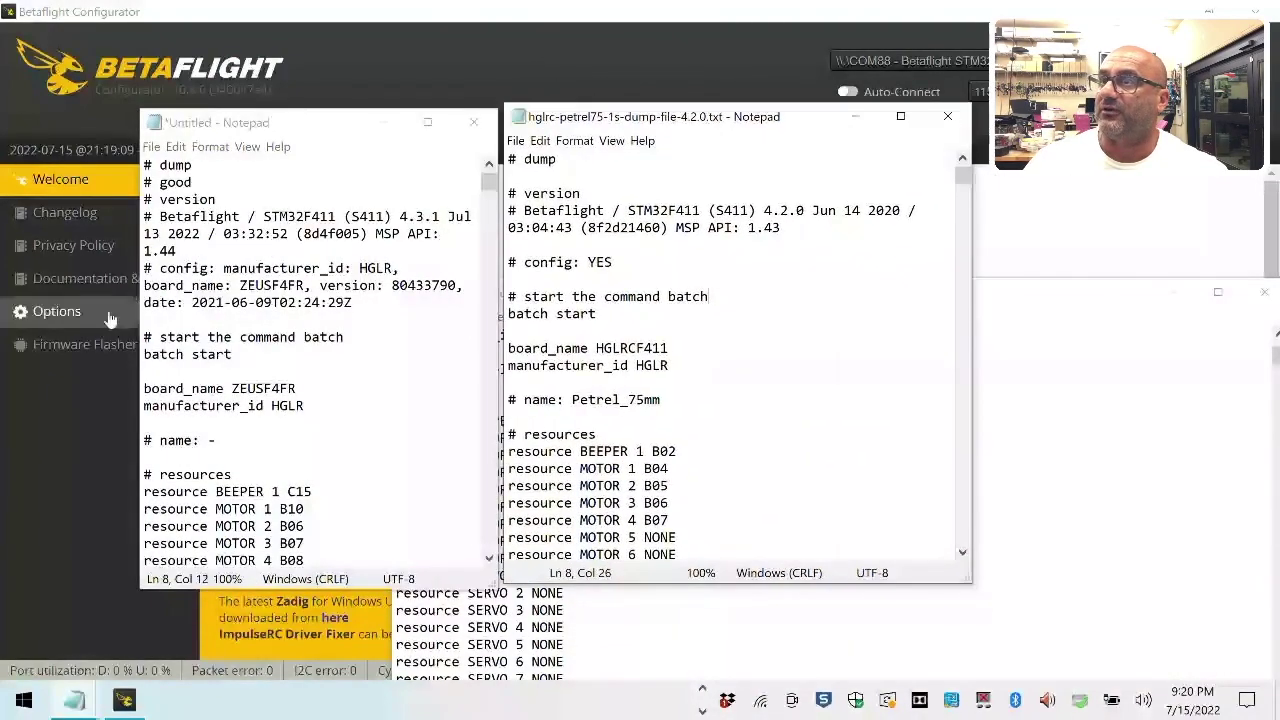
left_click_drag(139, 314, 66, 314)
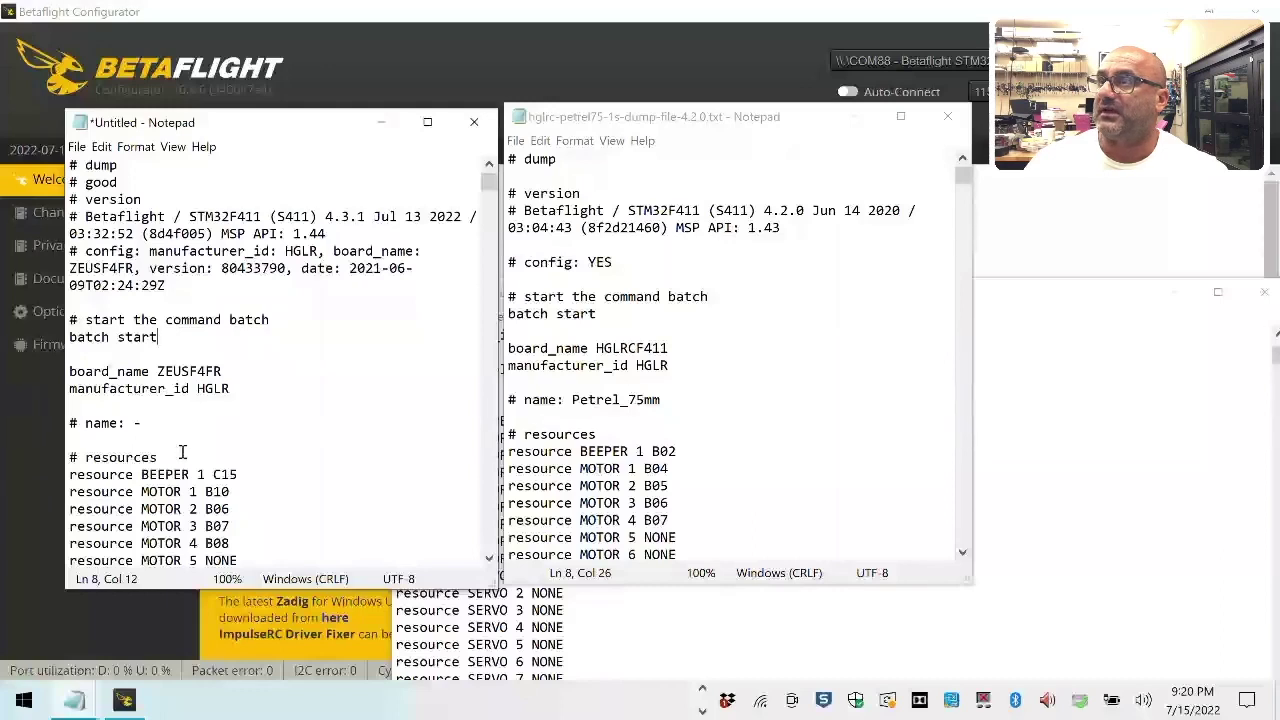
left_click(975, 448)
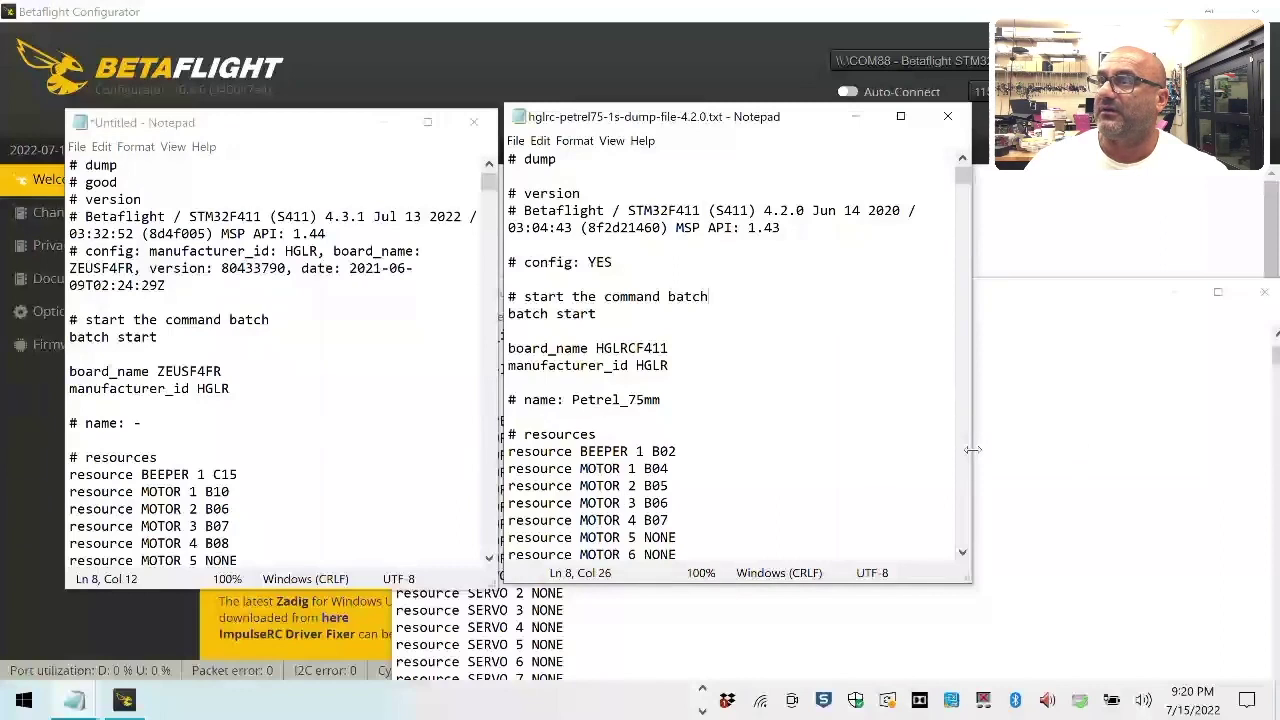
- Add a blank line after '# dump' in the Petrel 4.2.0 dump file
left_click(544, 174)
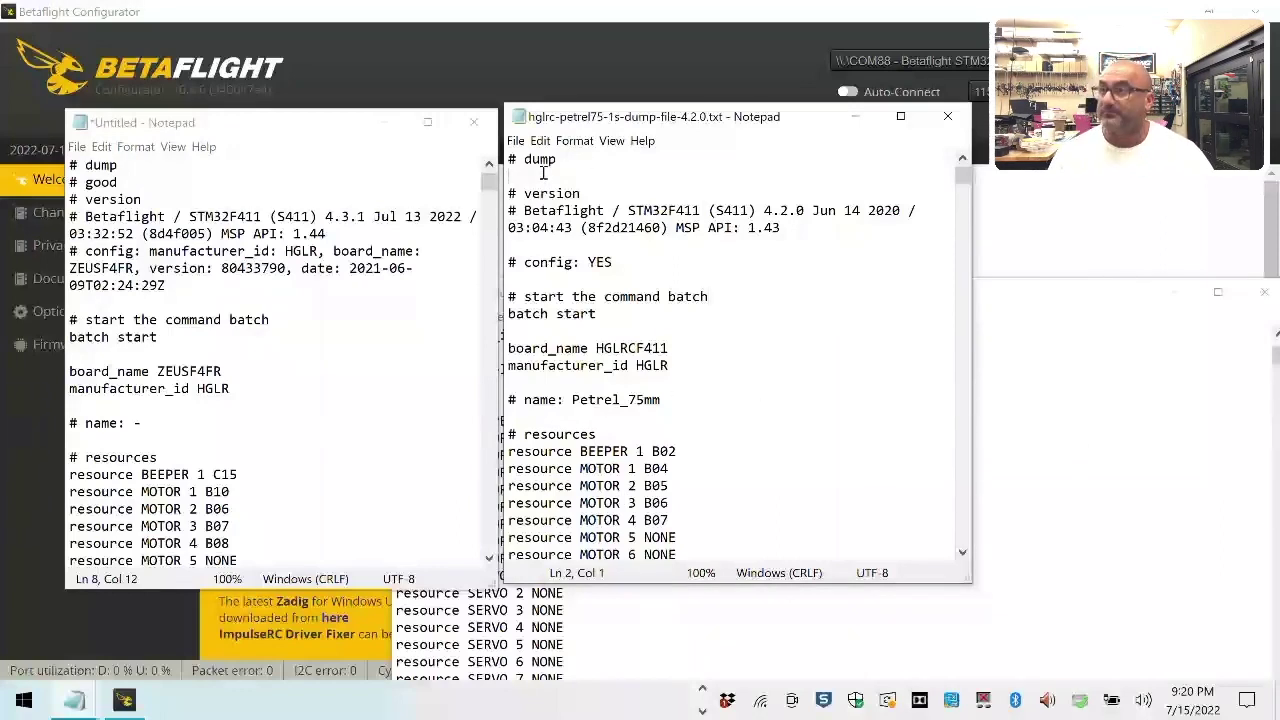
key("Return")
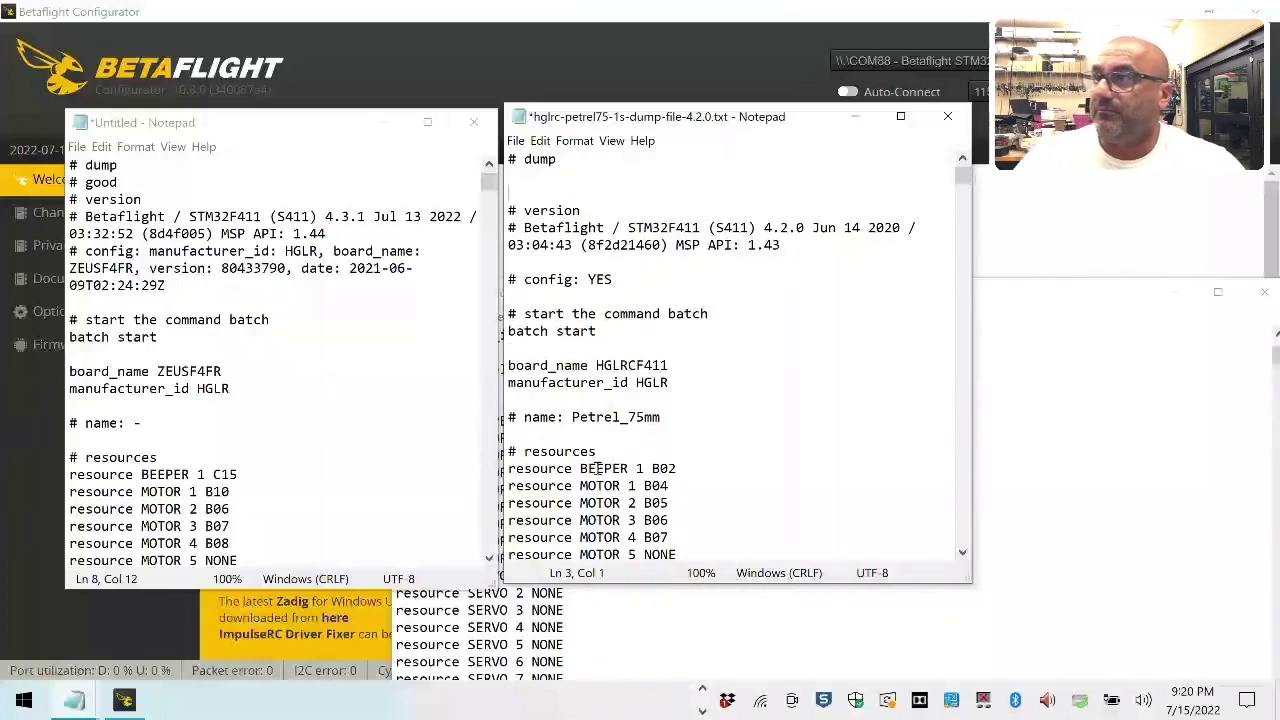
scroll(312, 479, "down", 2)
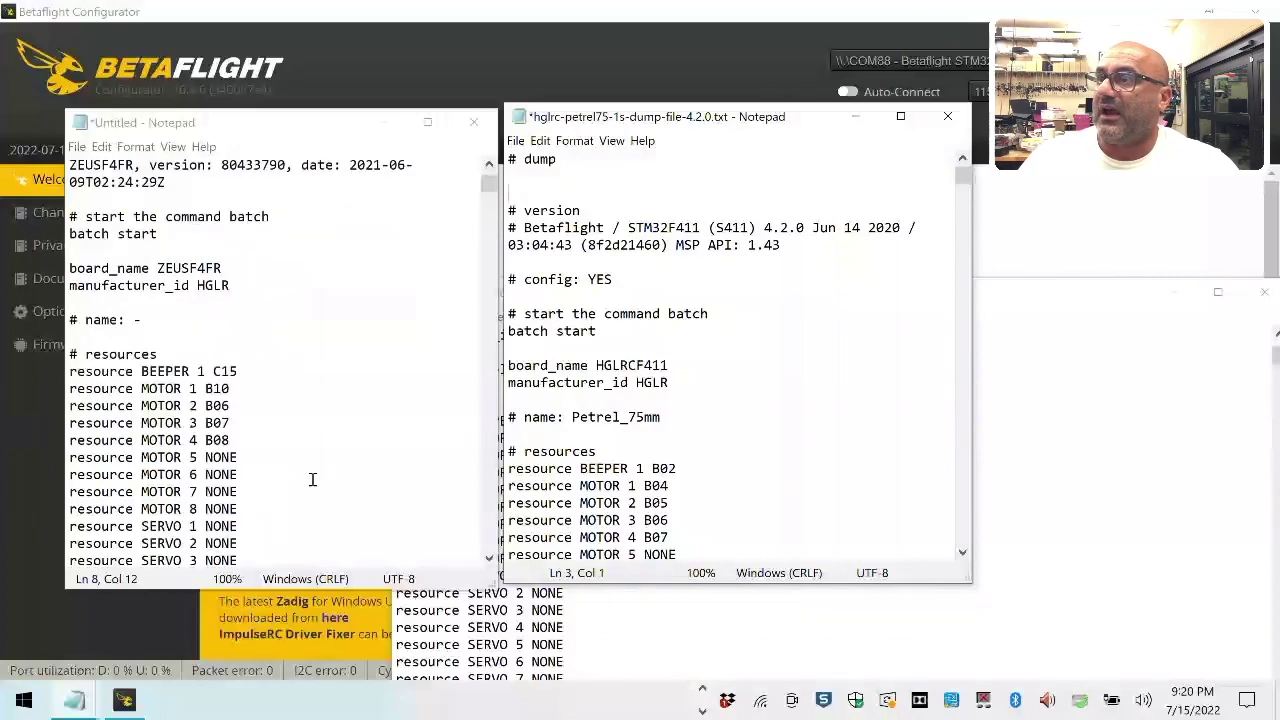
scroll(764, 479, "down", 2)
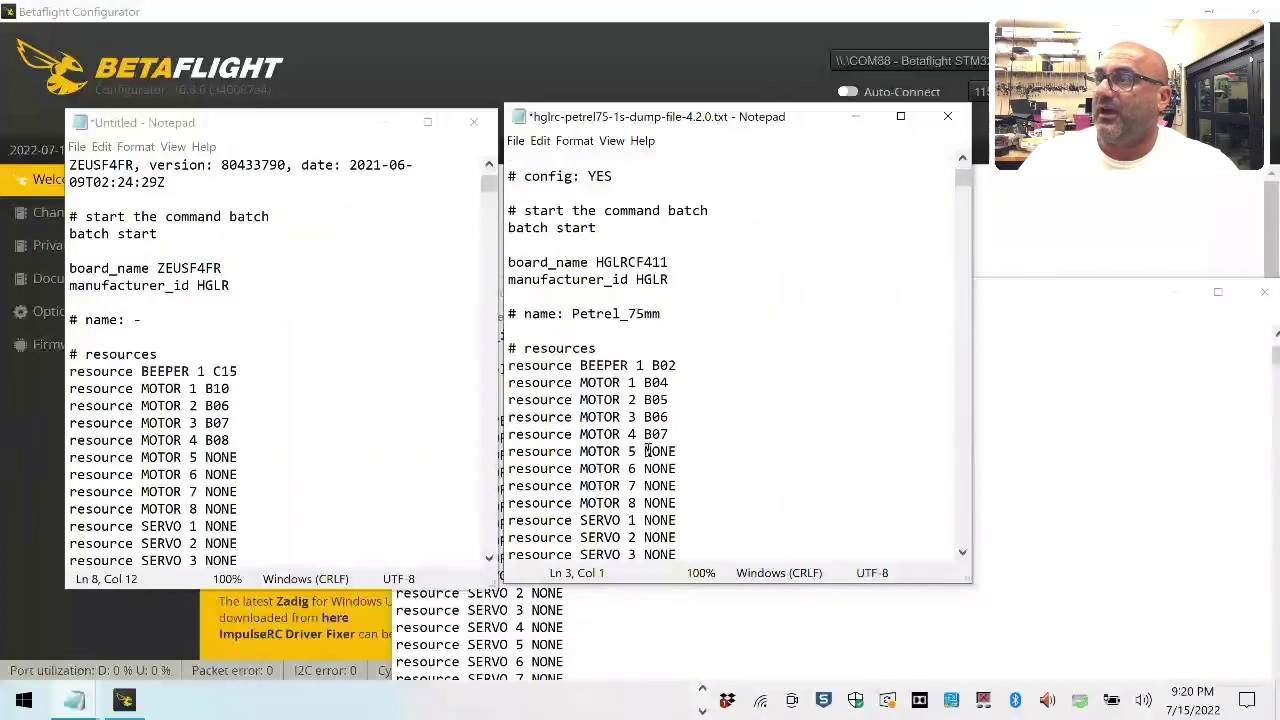
scroll(661, 488, "down", 2)
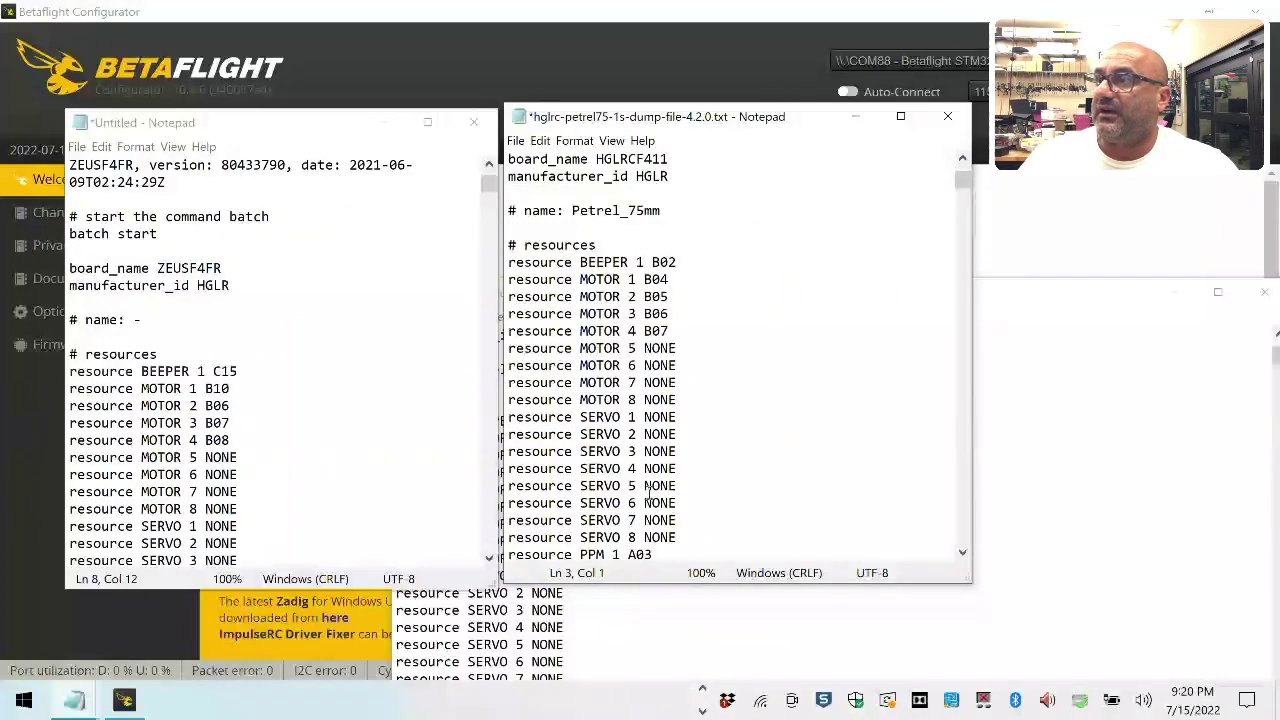
scroll(315, 503, "down", 4)
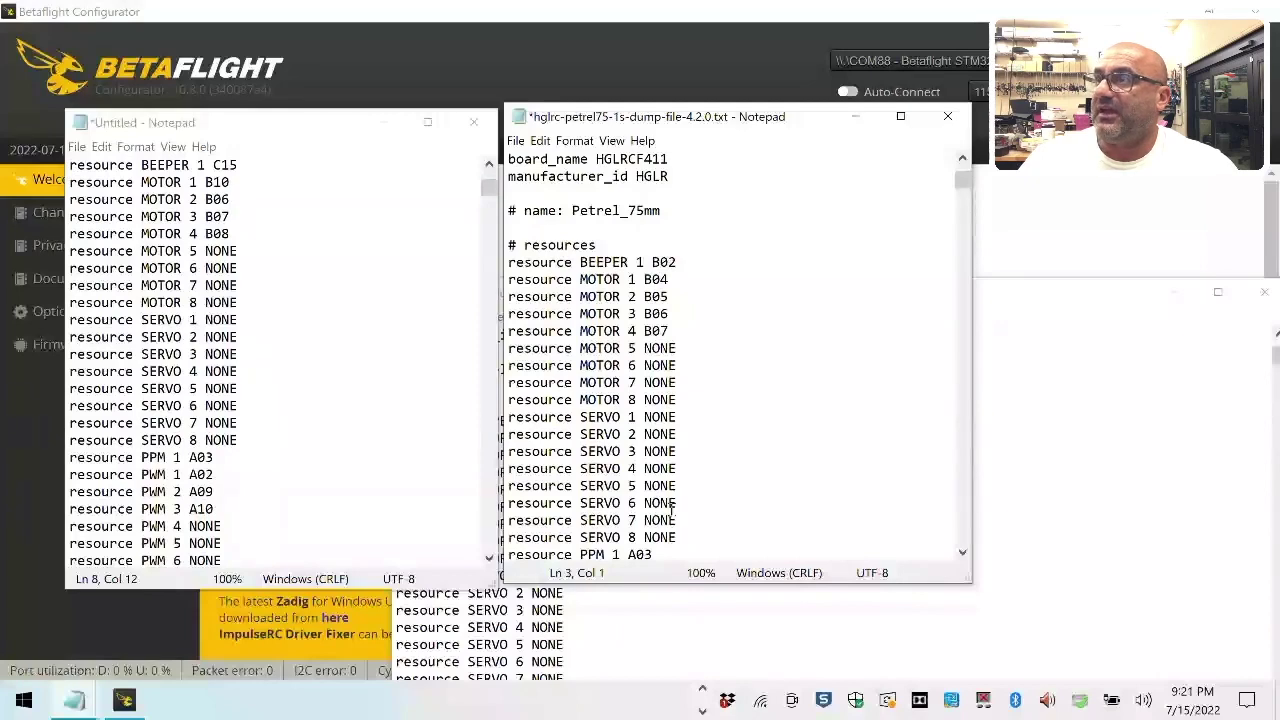
- Scroll both dumps to compare MOTOR pins: ZEUSF4FR B10, B06–B08 versus petrel75 B04–B07
scroll(672, 512, "up", 2)
scroll(670, 513, "down", 4)
scroll(376, 500, "down", 2)
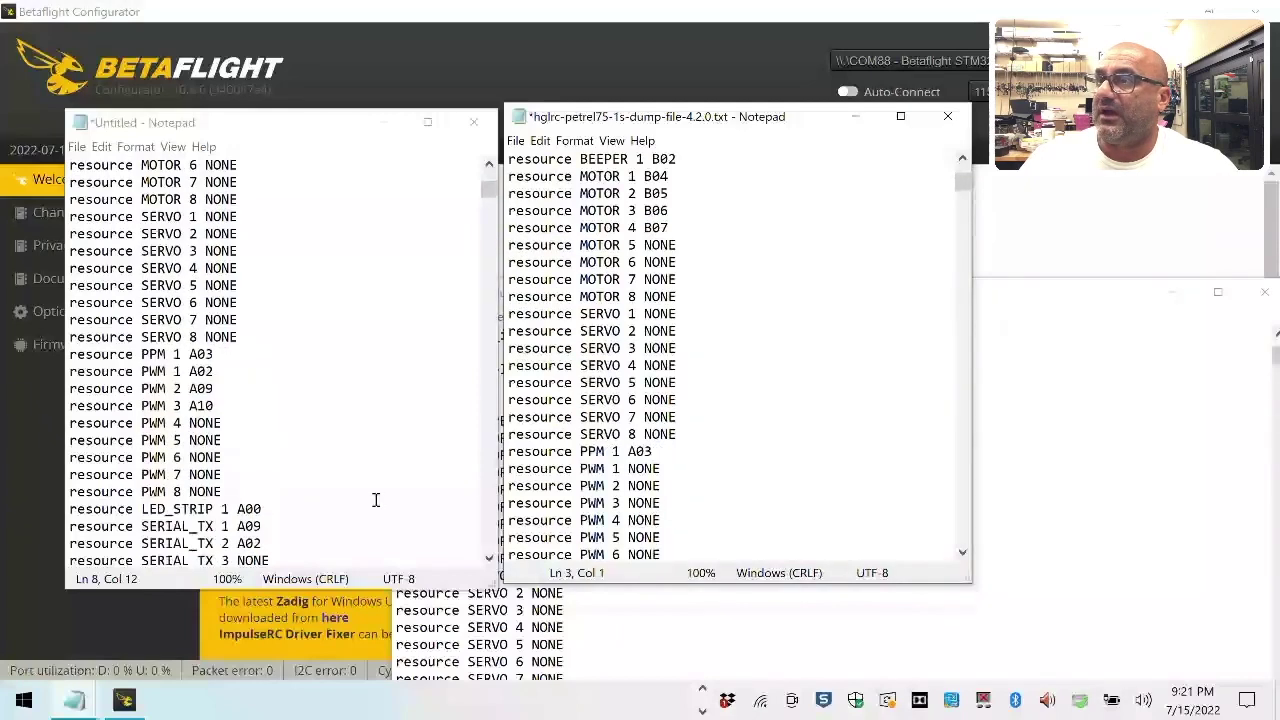
scroll(665, 503, "down", 2)
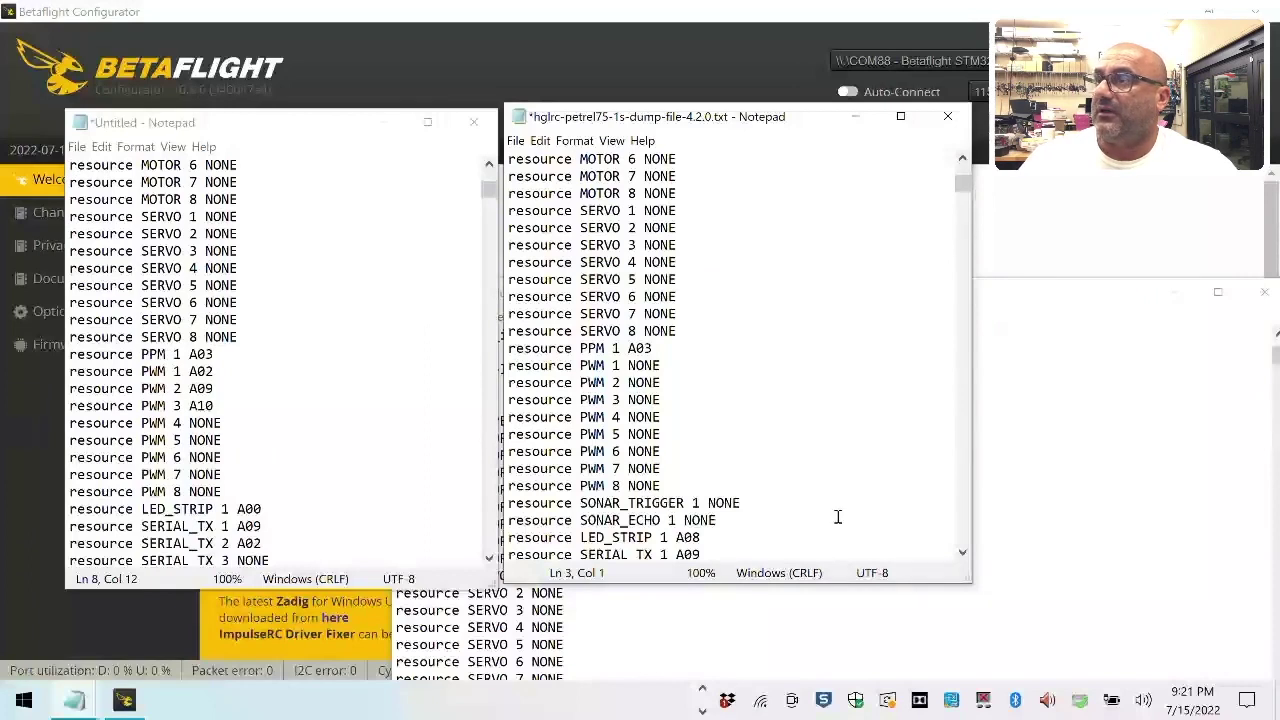
scroll(838, 517, "down", 2)
scroll(403, 484, "down", 2)
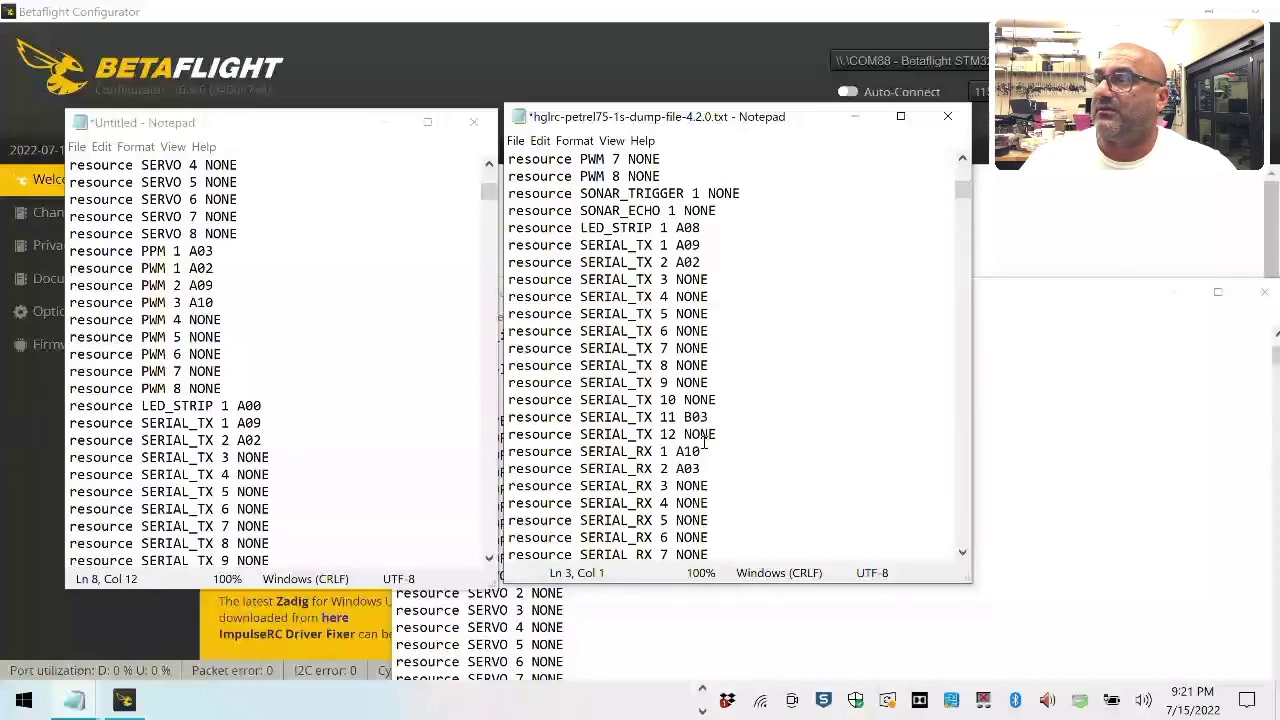
scroll(704, 443, "down", 10)
scroll(217, 467, "down", 12)
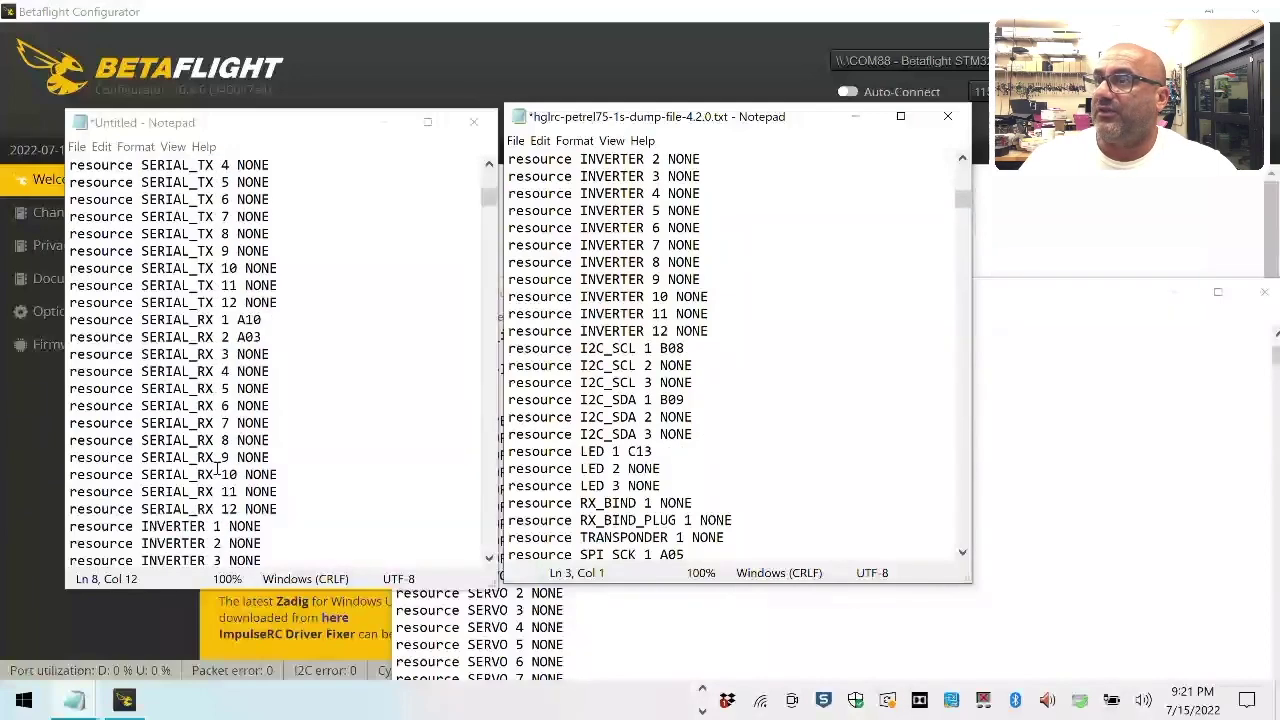
scroll(217, 467, "down", 12)
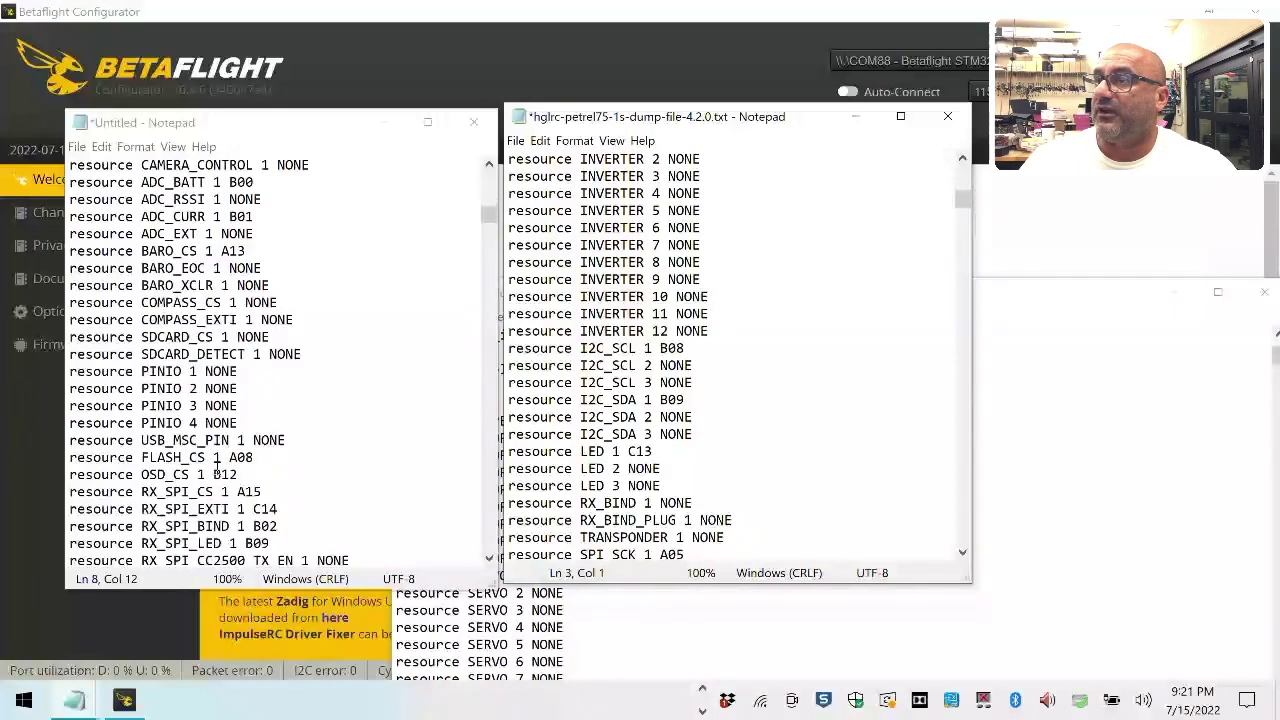
scroll(217, 467, "up", 12)
scroll(760, 514, "down", 20)
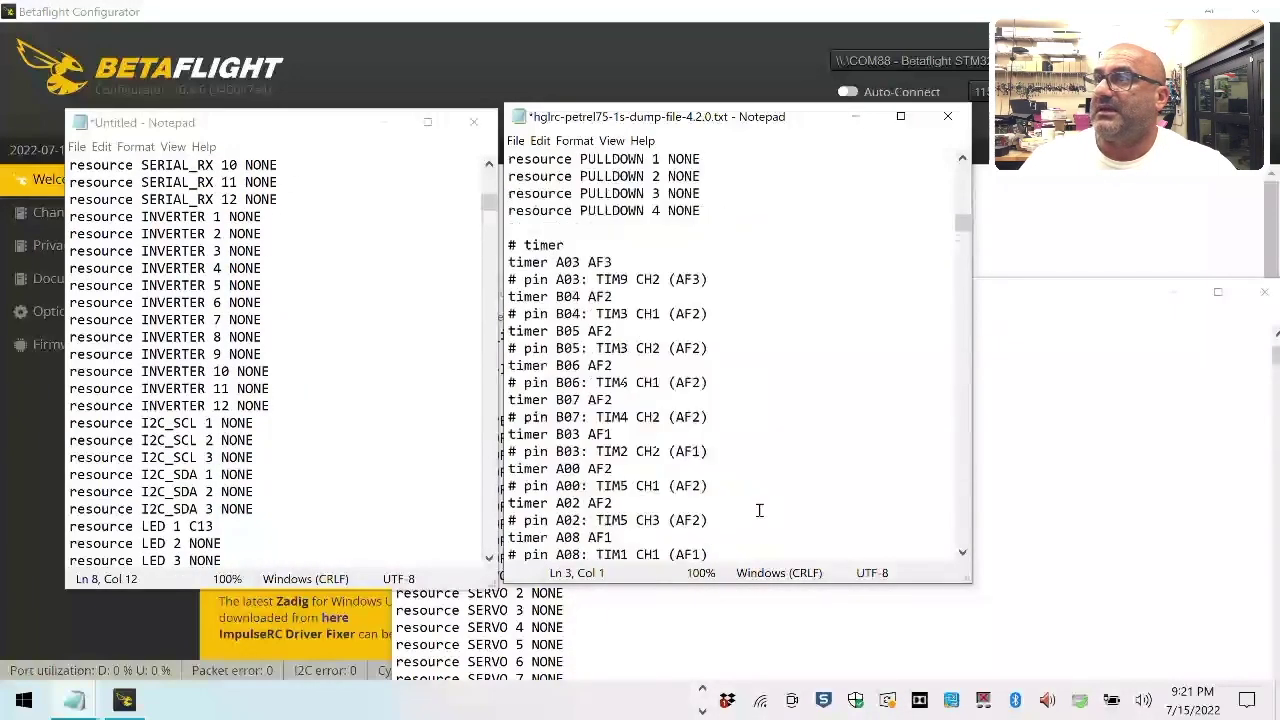
scroll(759, 510, "up", 20)
scroll(230, 453, "up", 20)
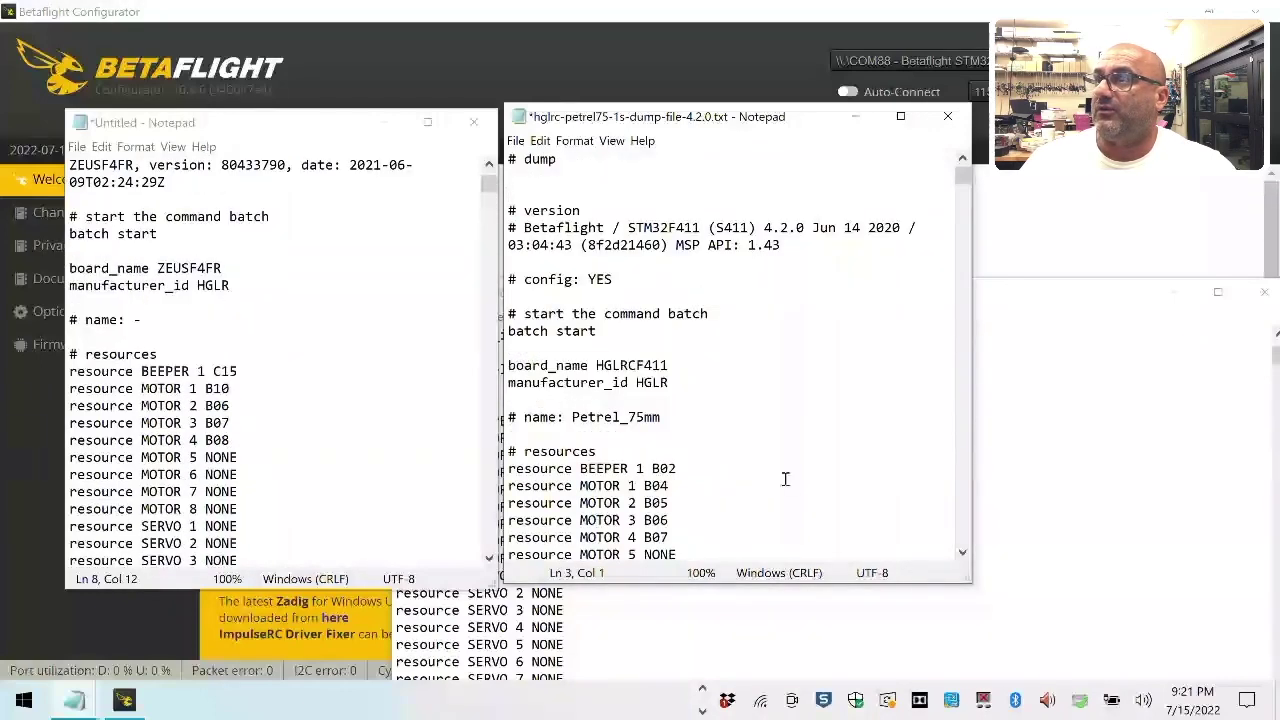
scroll(785, 478, "down", 16)
scroll(785, 478, "down", 20)
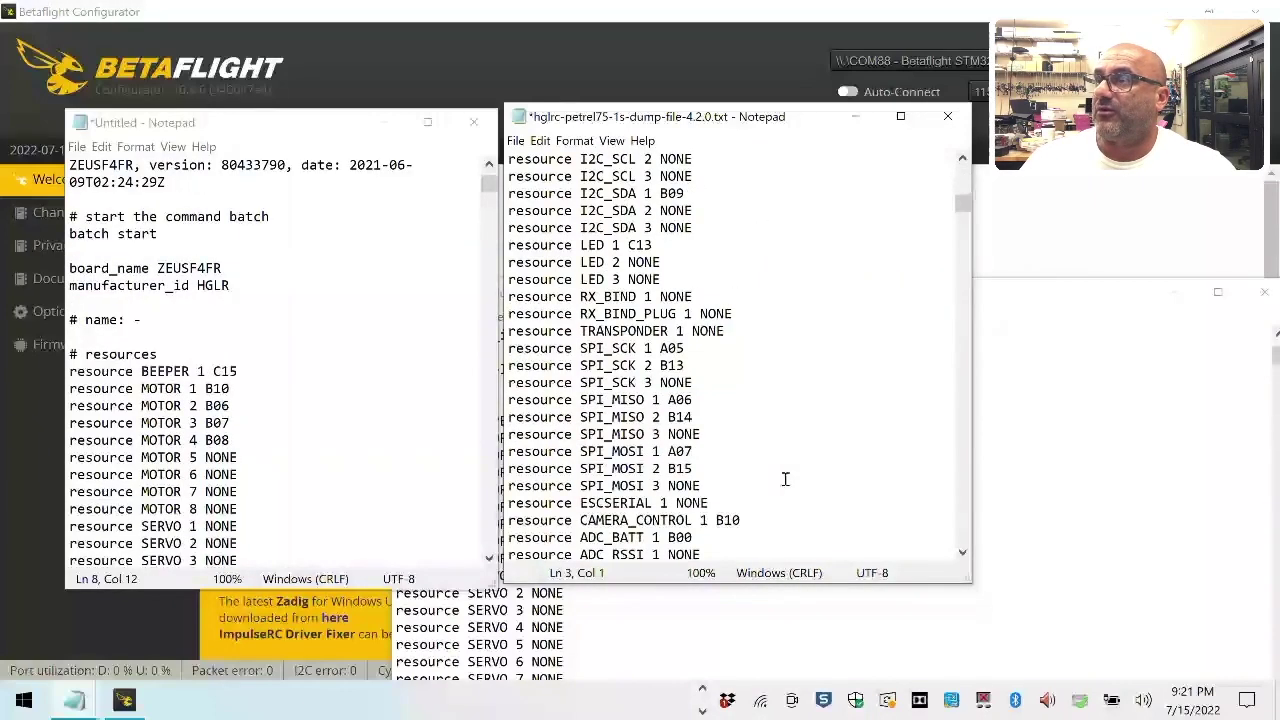
scroll(785, 479, "down", 4)
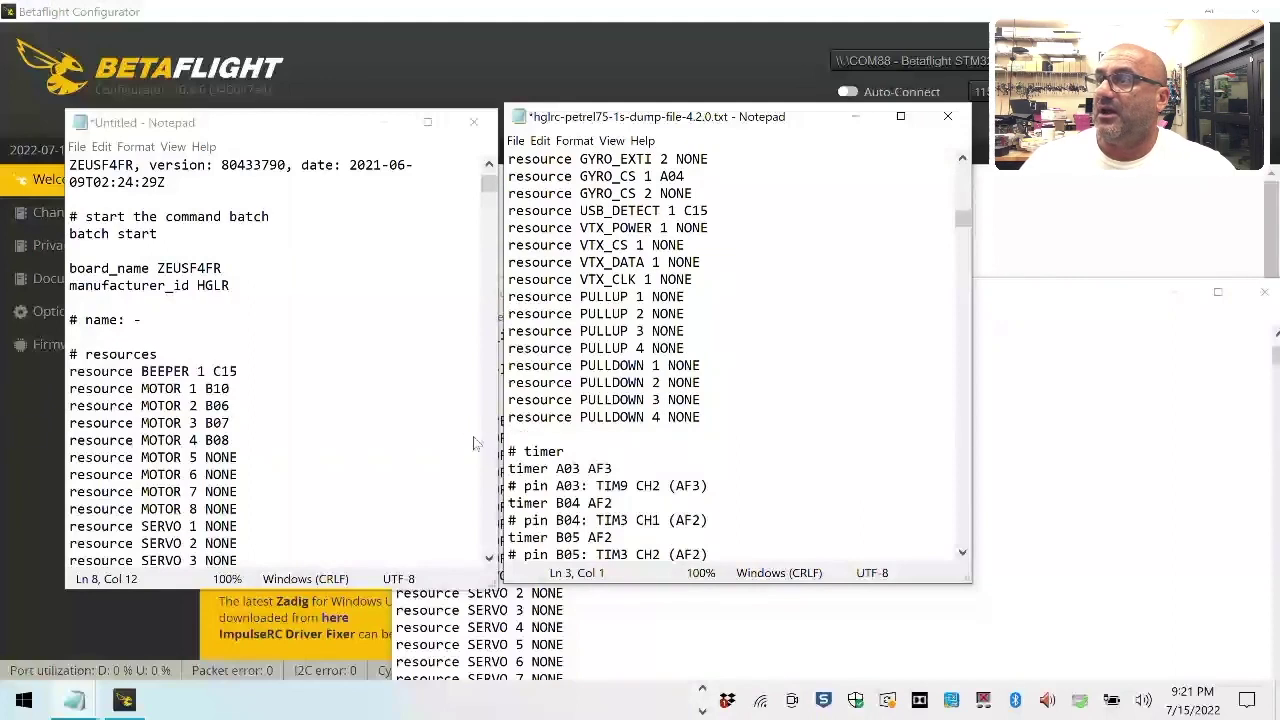
- Close the Petrel 4.2.0 dump file without saving
left_click_drag(506, 437, 531, 489)
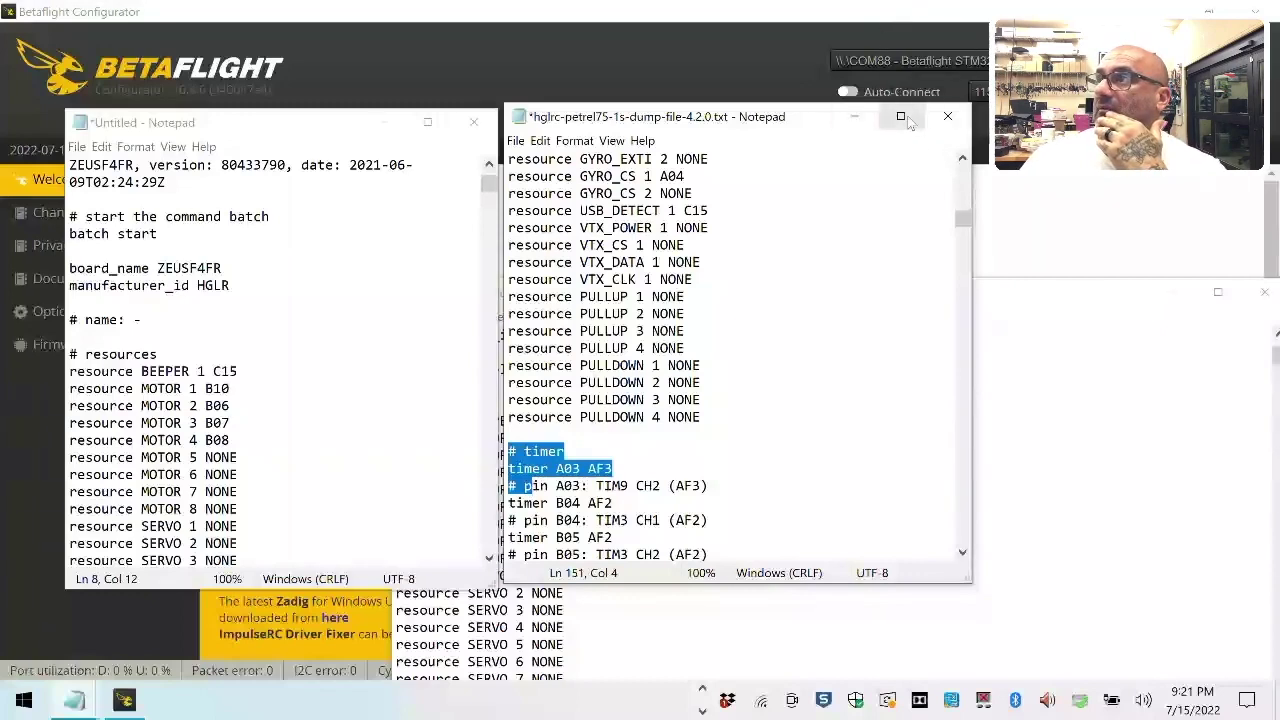
left_click(946, 118)
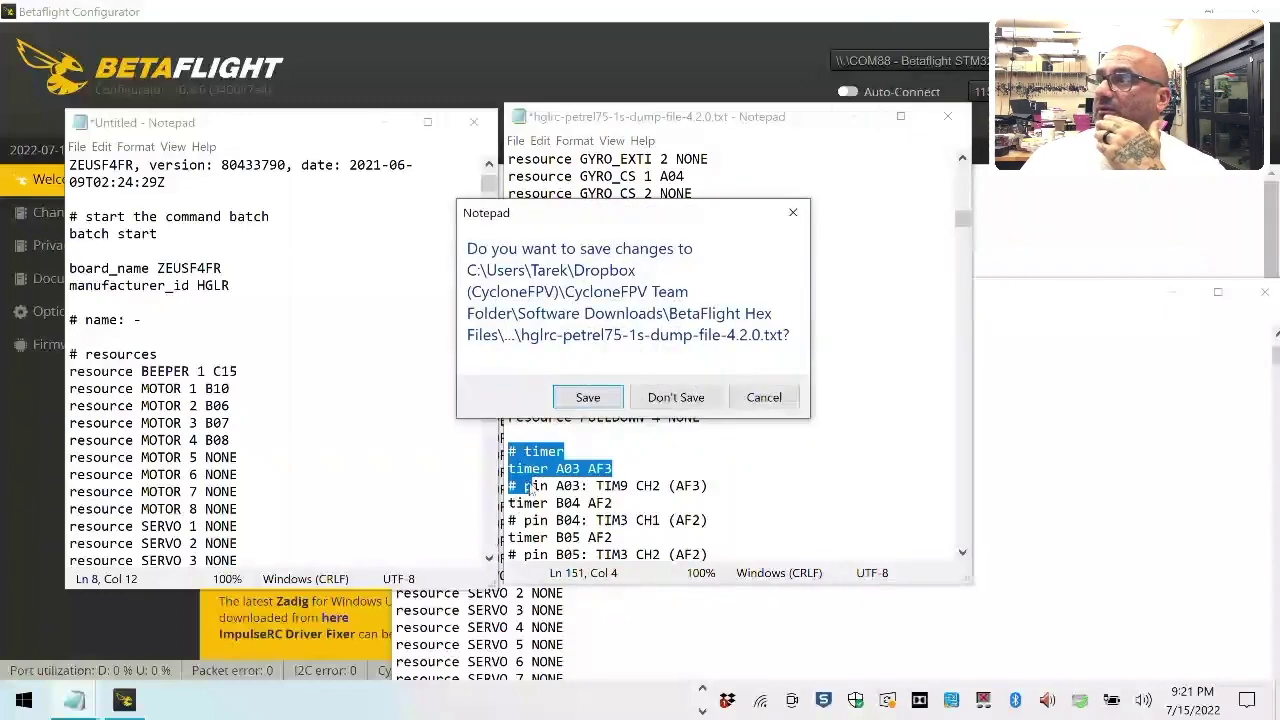
left_click(676, 398)
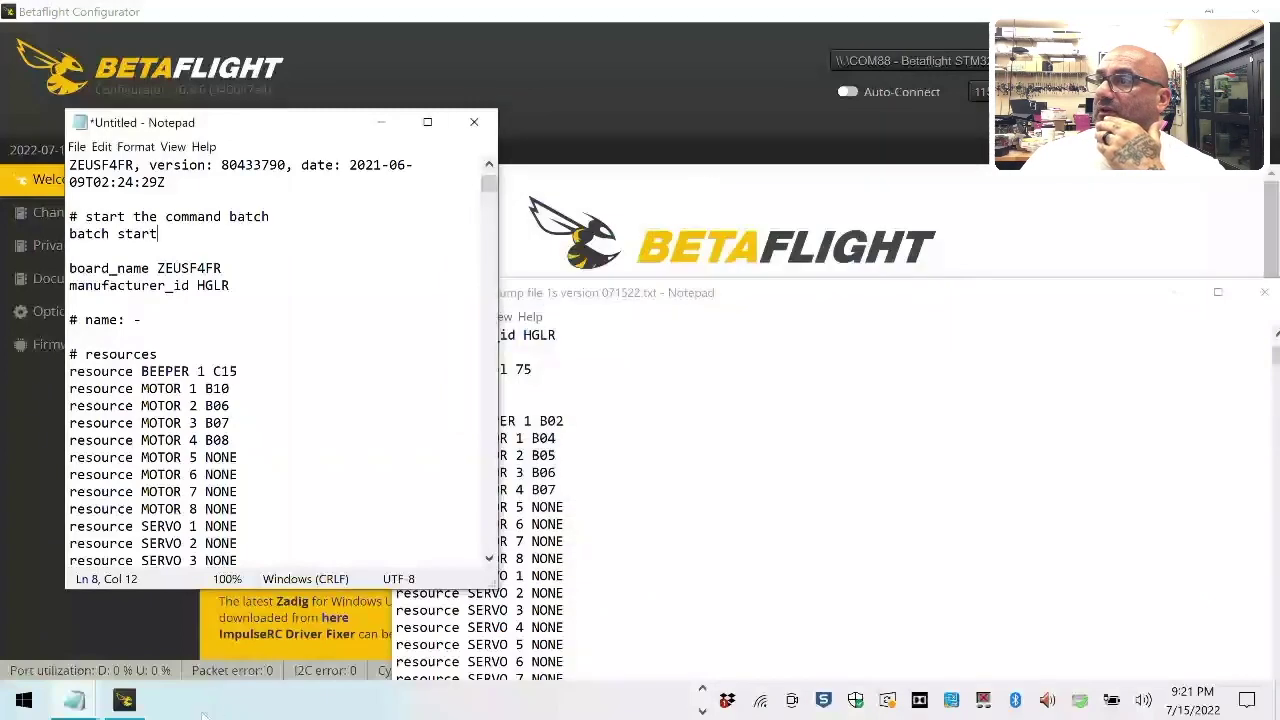
- Place the Petrel 75 dump beside the untitled dump and scroll to the timer section
mouse_move(88, 702)
left_click(112, 650)
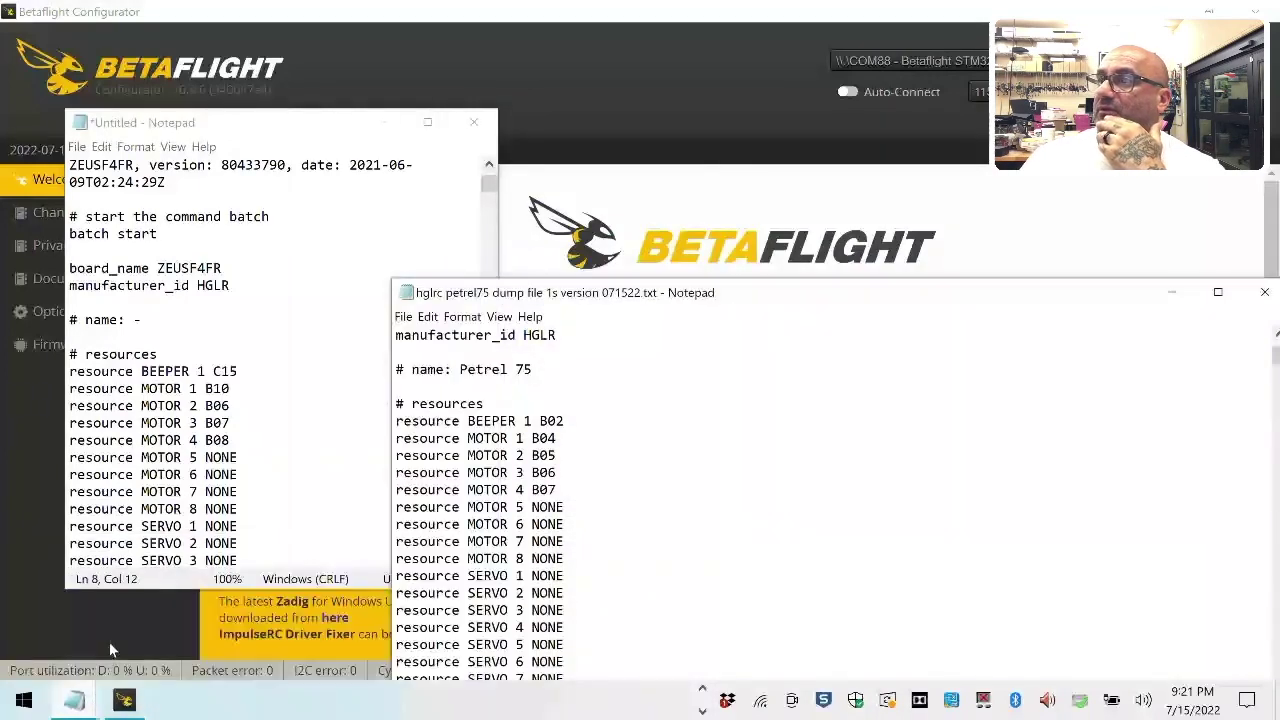
left_click_drag(638, 292, 740, 137)
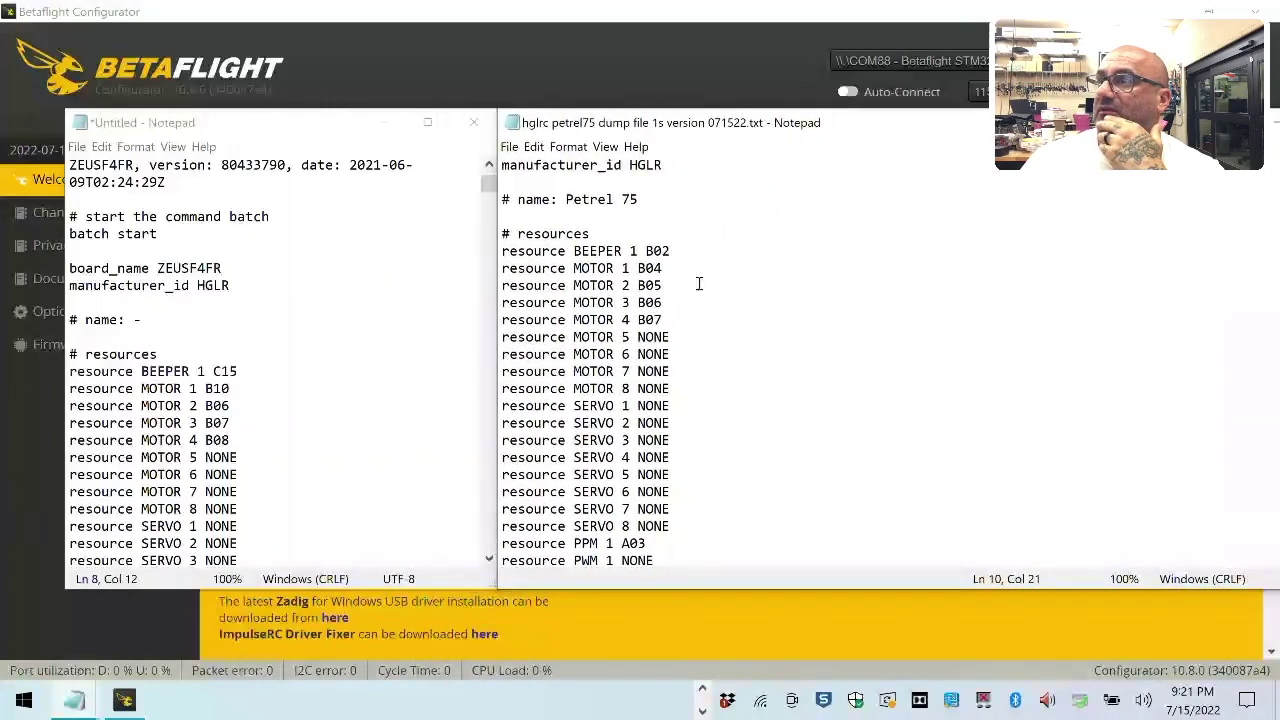
scroll(699, 284, "up", 2)
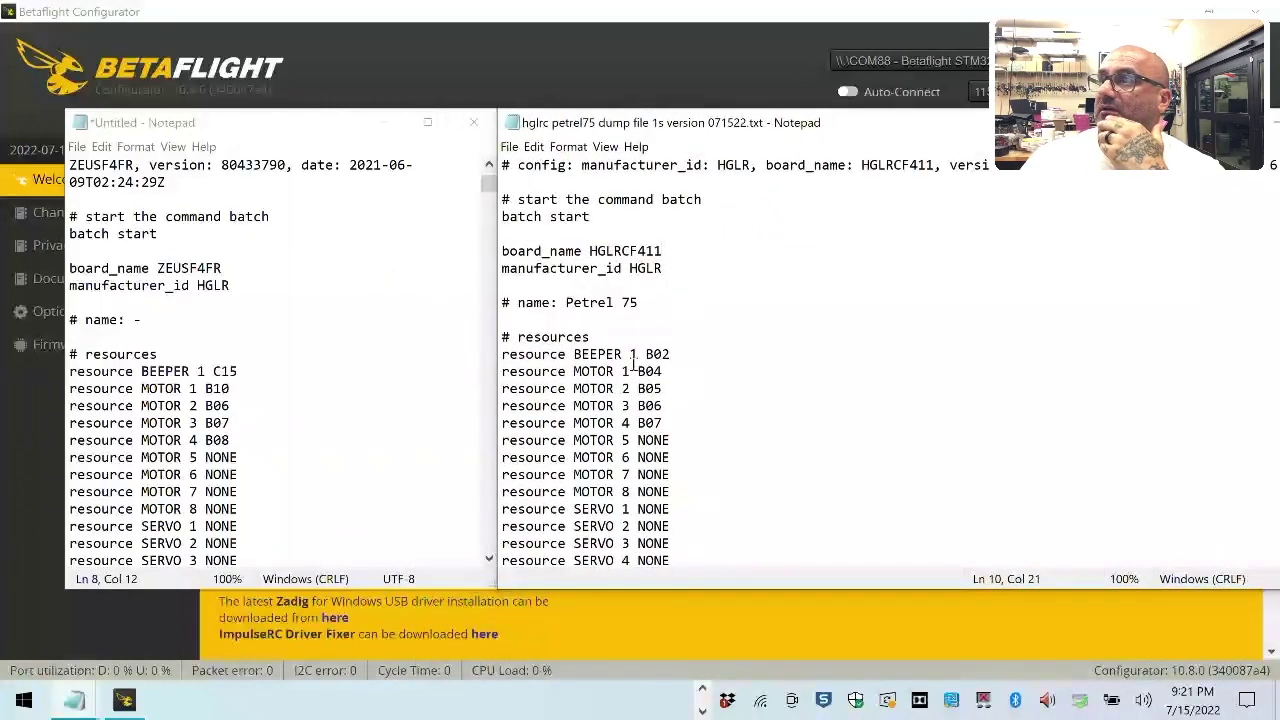
scroll(725, 533, "down", 4)
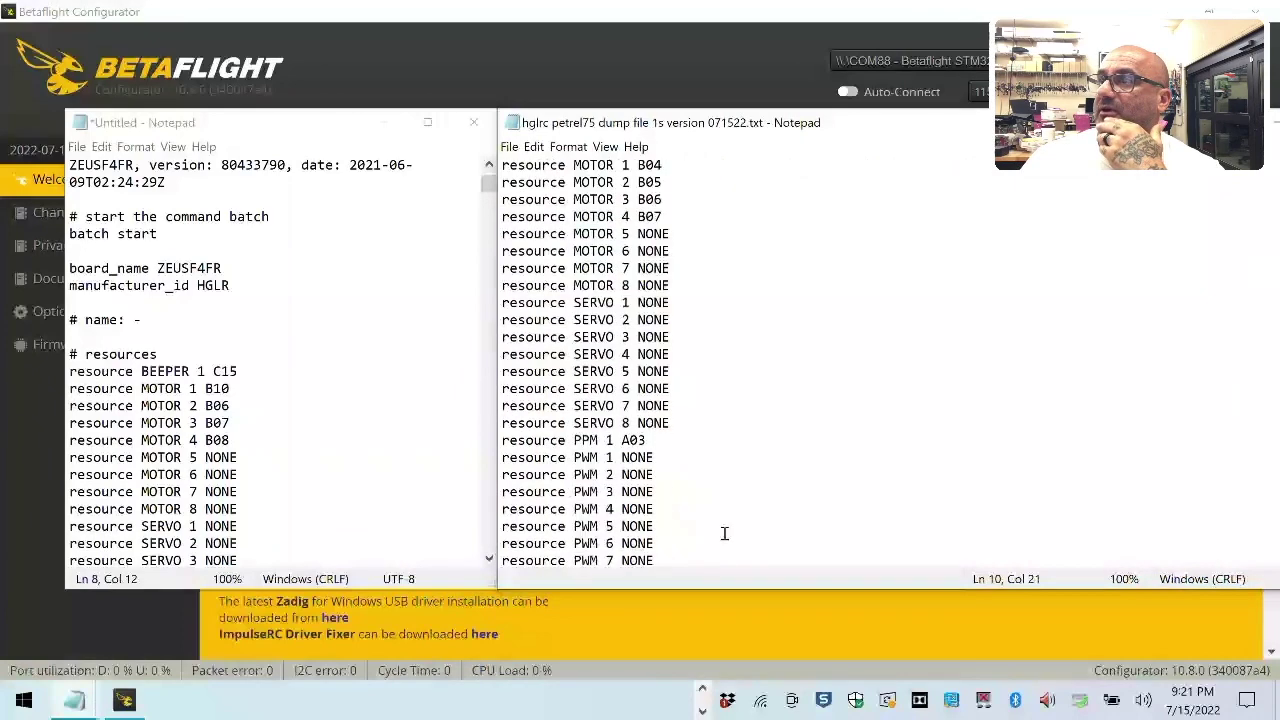
scroll(287, 496, "down", 4)
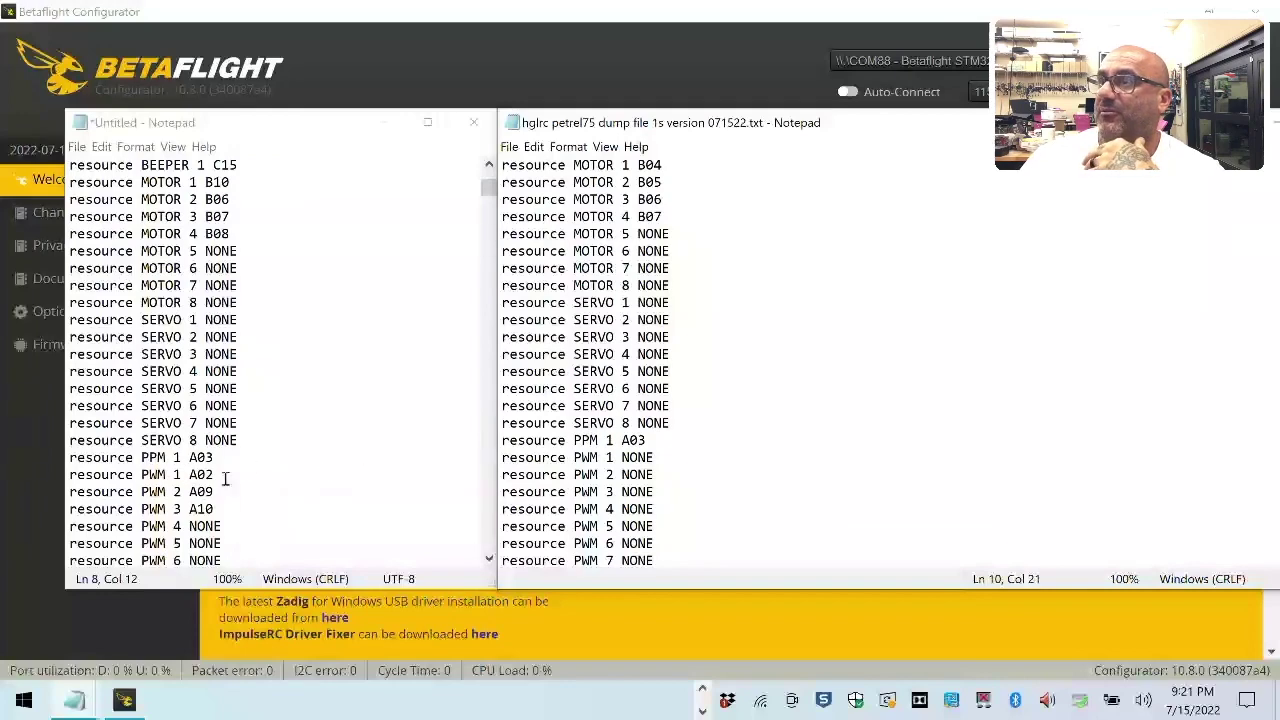
scroll(755, 485, "down", 6)
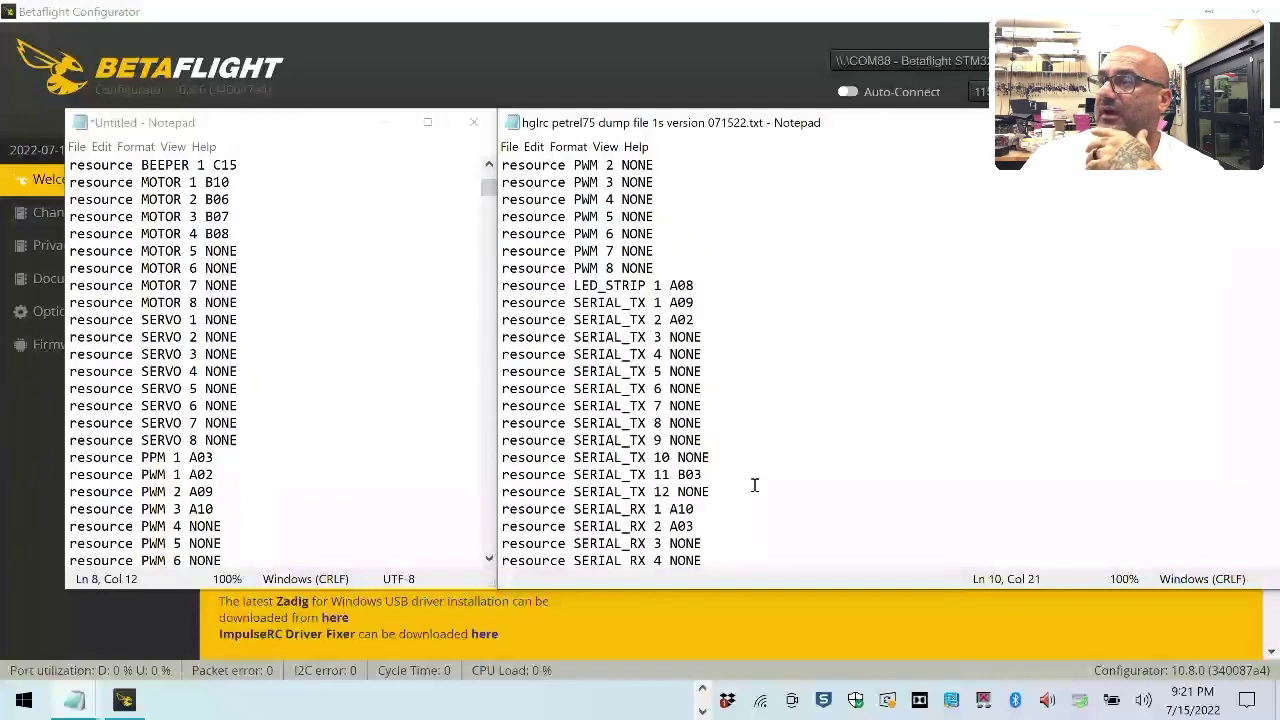
scroll(755, 485, "down", 20)
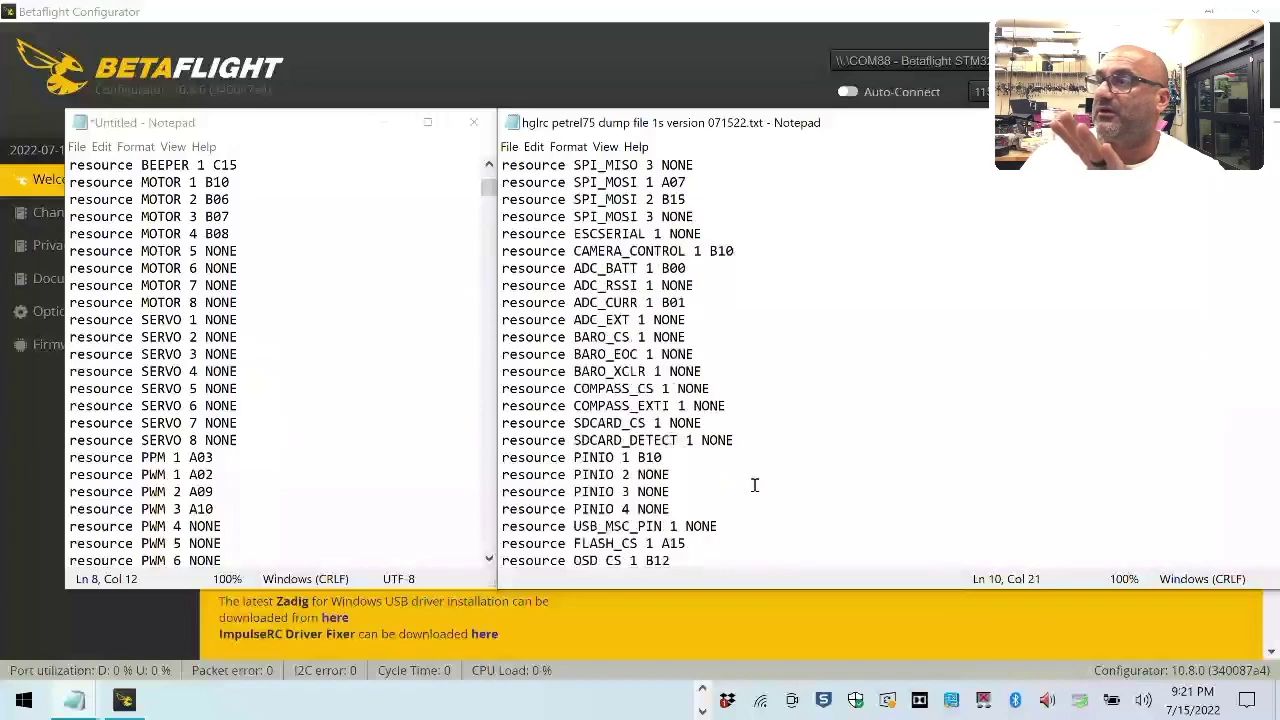
scroll(755, 485, "down", 8)
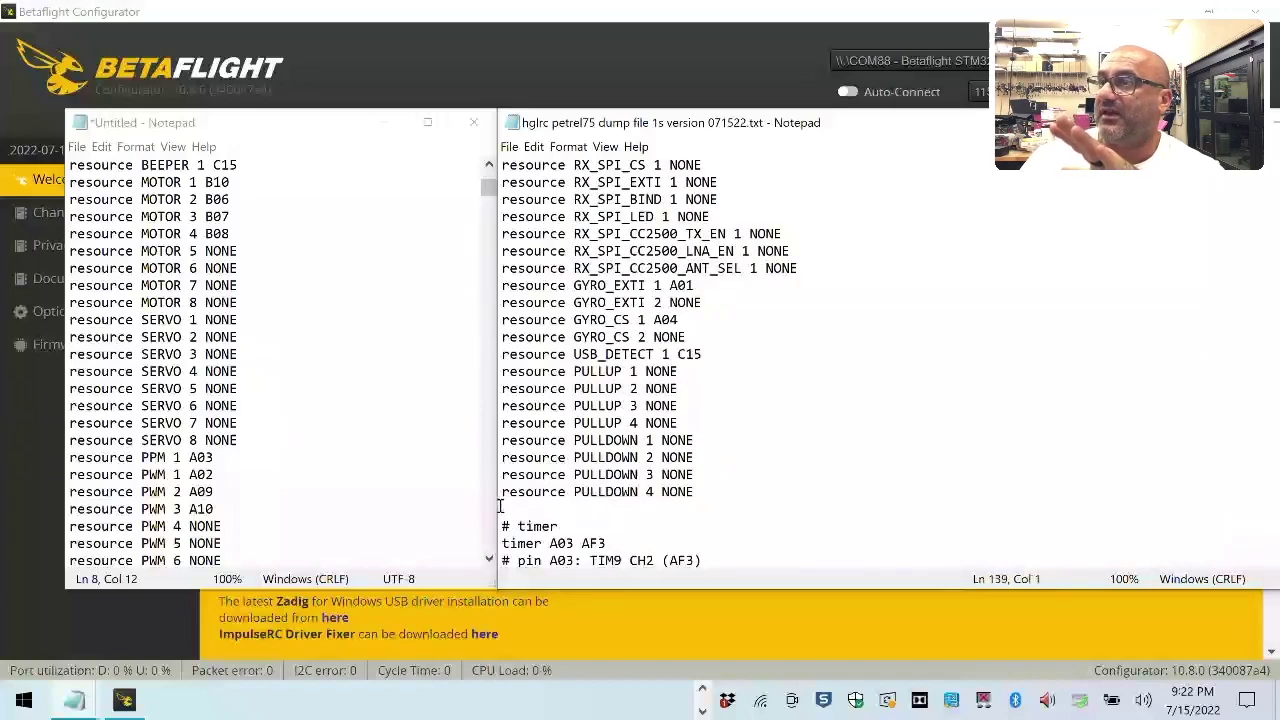
- Copy the Petrel 75 dump from the timer section through the batch end and save lines
left_click_drag(505, 526, 706, 397)
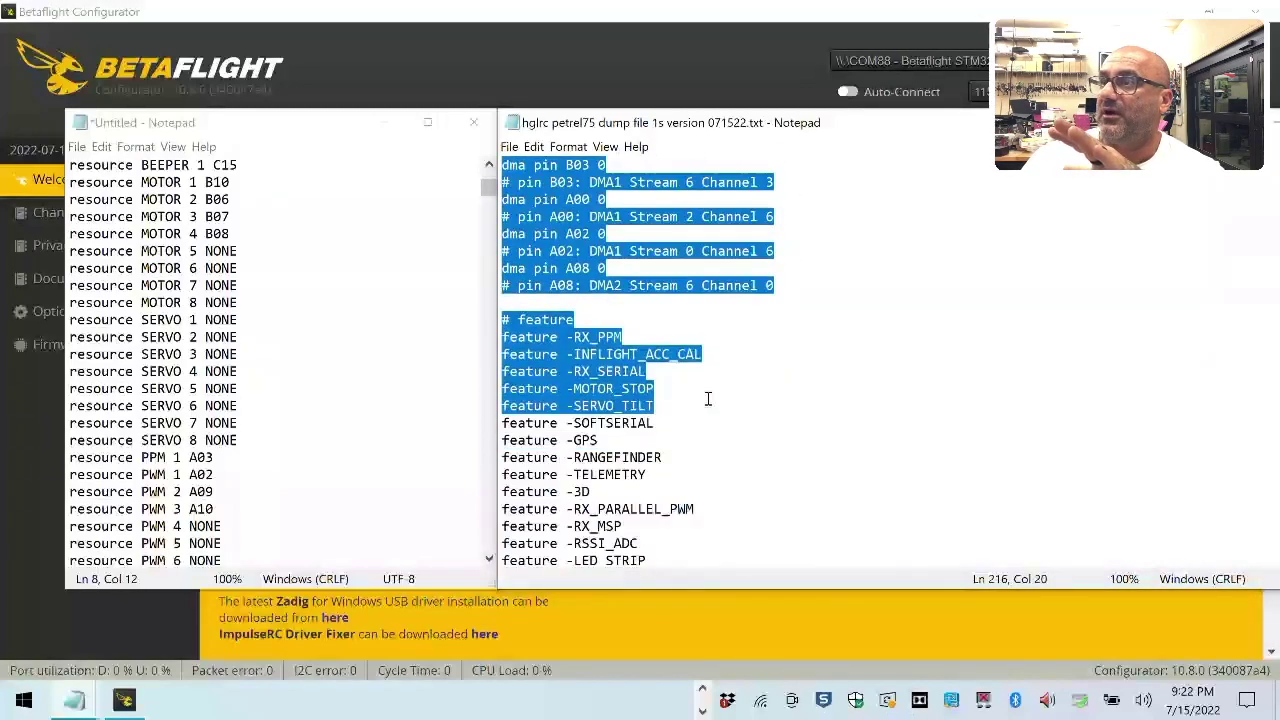
left_click(706, 397)
scroll(707, 399, "down", 5)
scroll(707, 399, "down", 20)
left_click(703, 394)
scroll(703, 394, "down", 20)
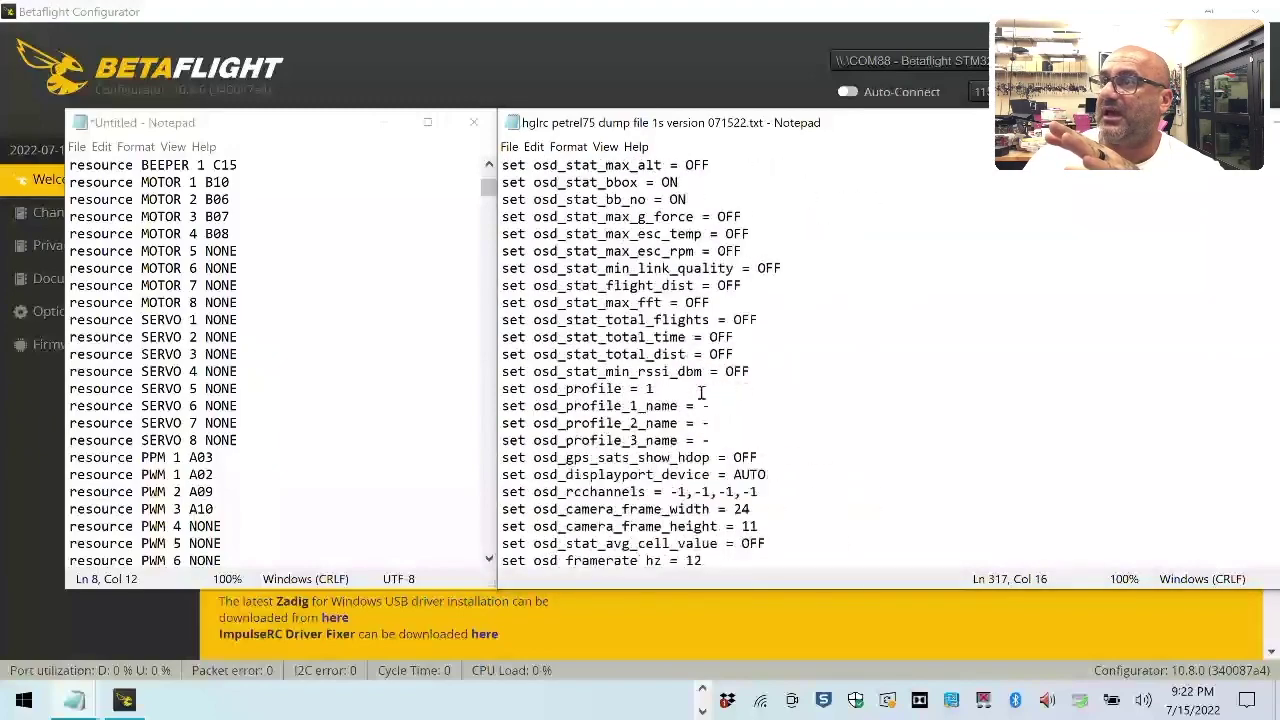
scroll(701, 393, "down", 20)
left_click(697, 530, "shift")
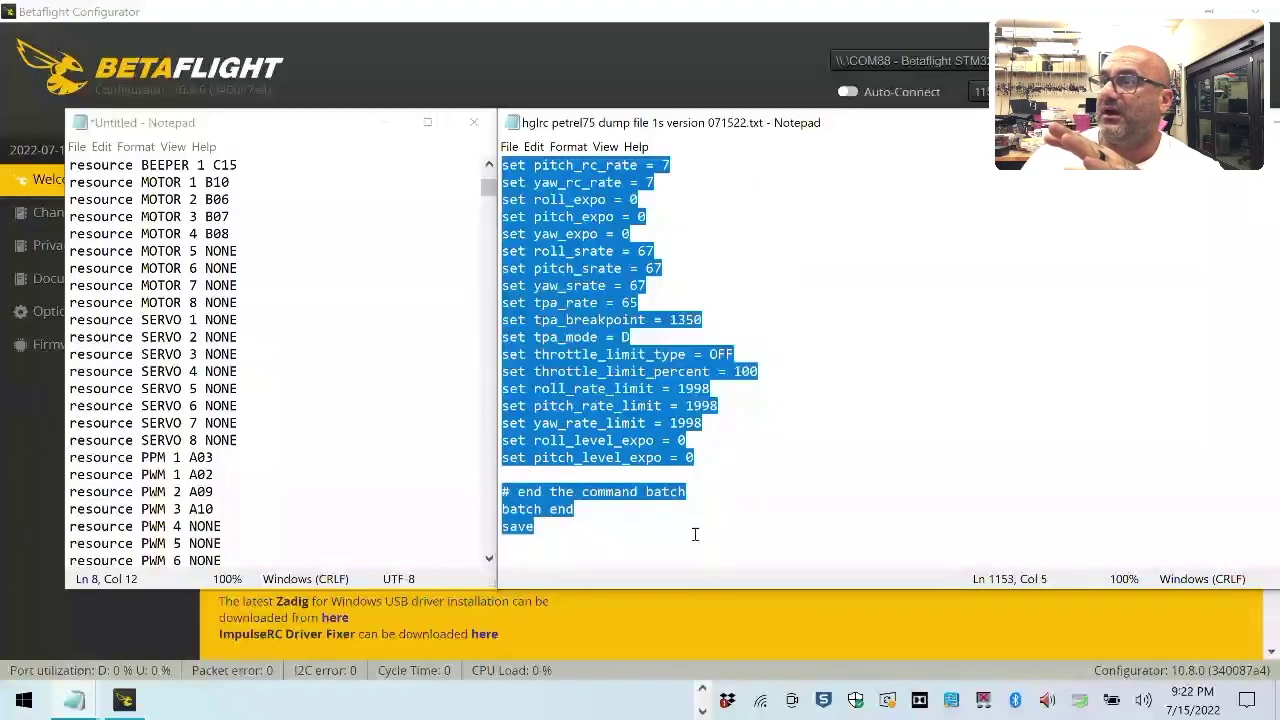
right_click(576, 355)
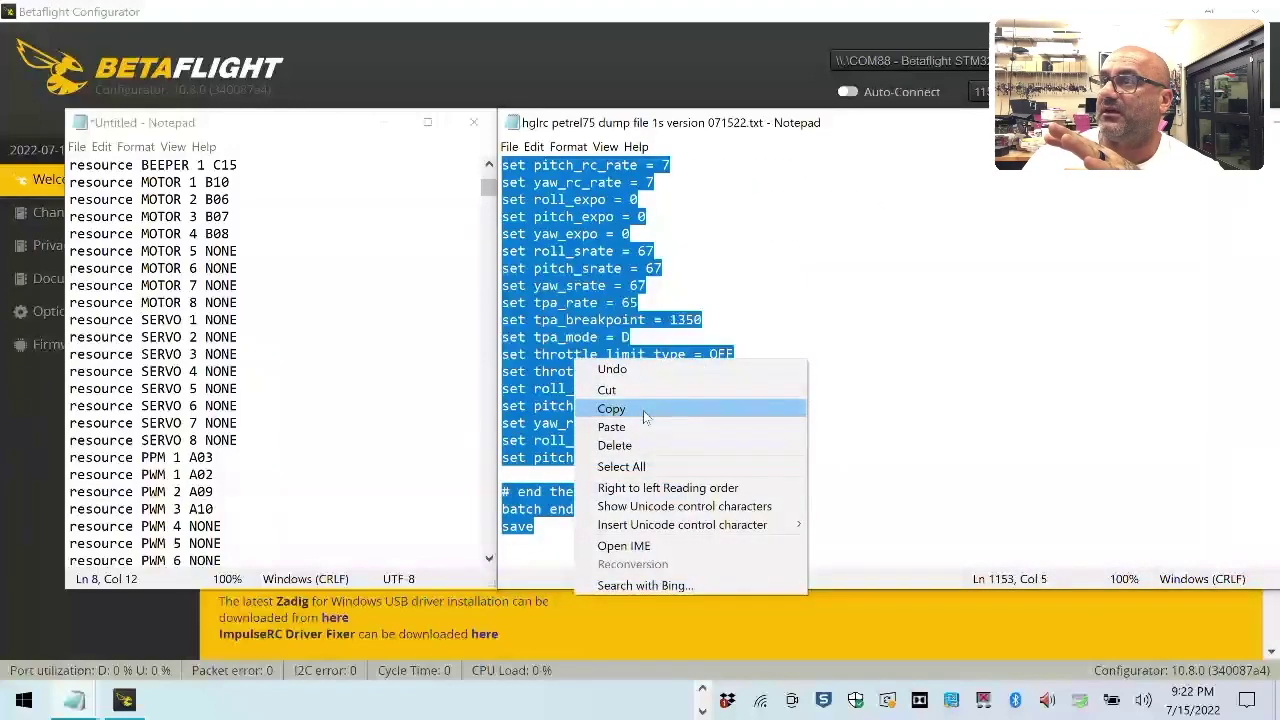
left_click(640, 408)
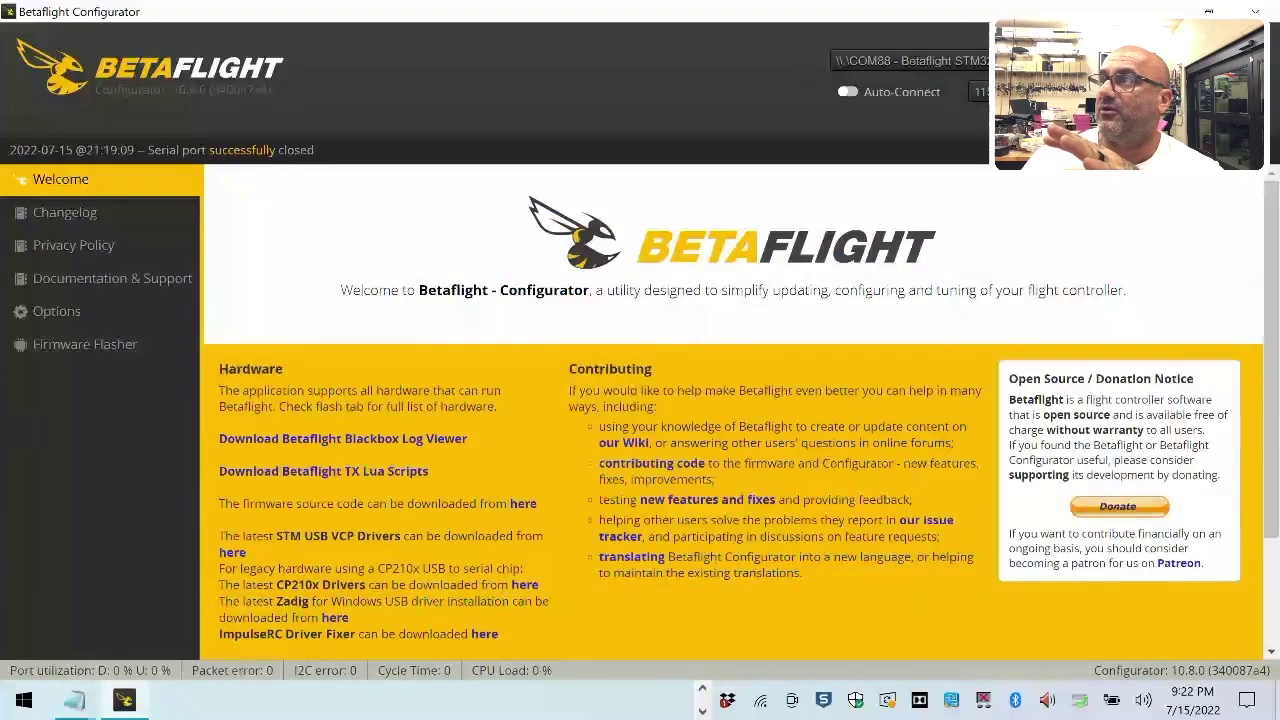
- Paste and run the copied Petrel 75 dump commands in the CLI, then reconnect
scroll(60, 571, "down", 2)
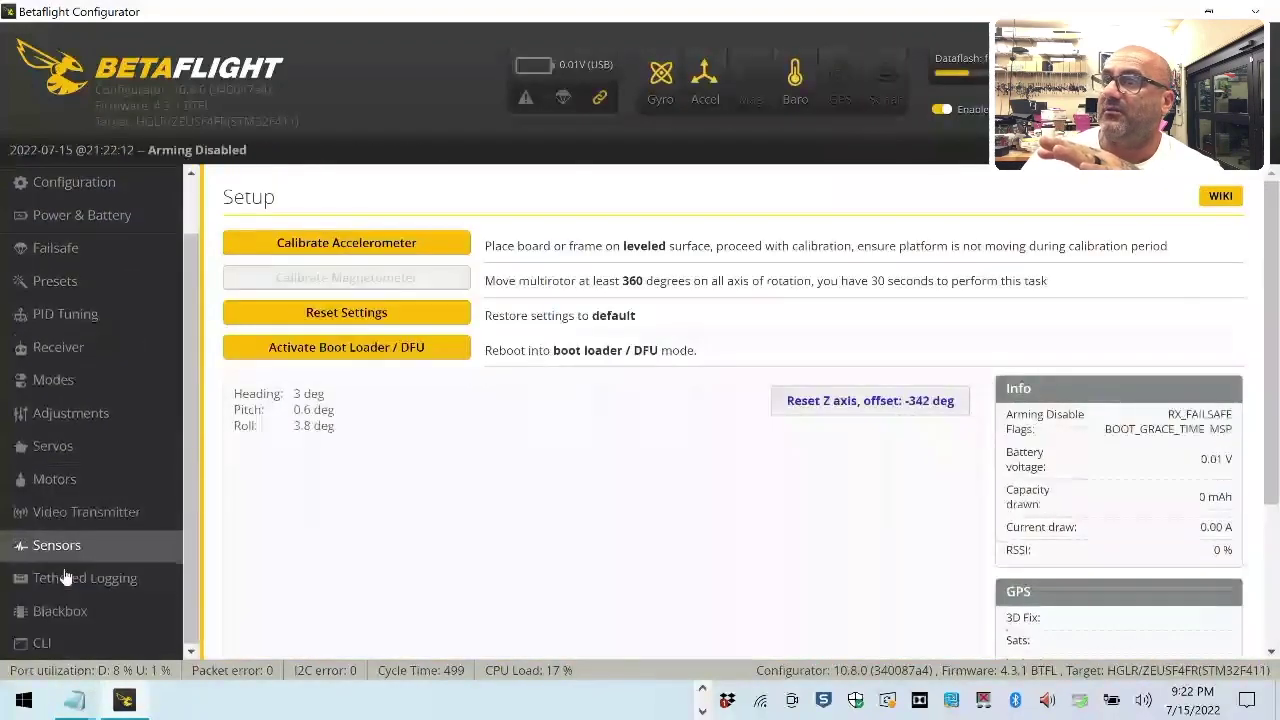
left_click(90, 643)
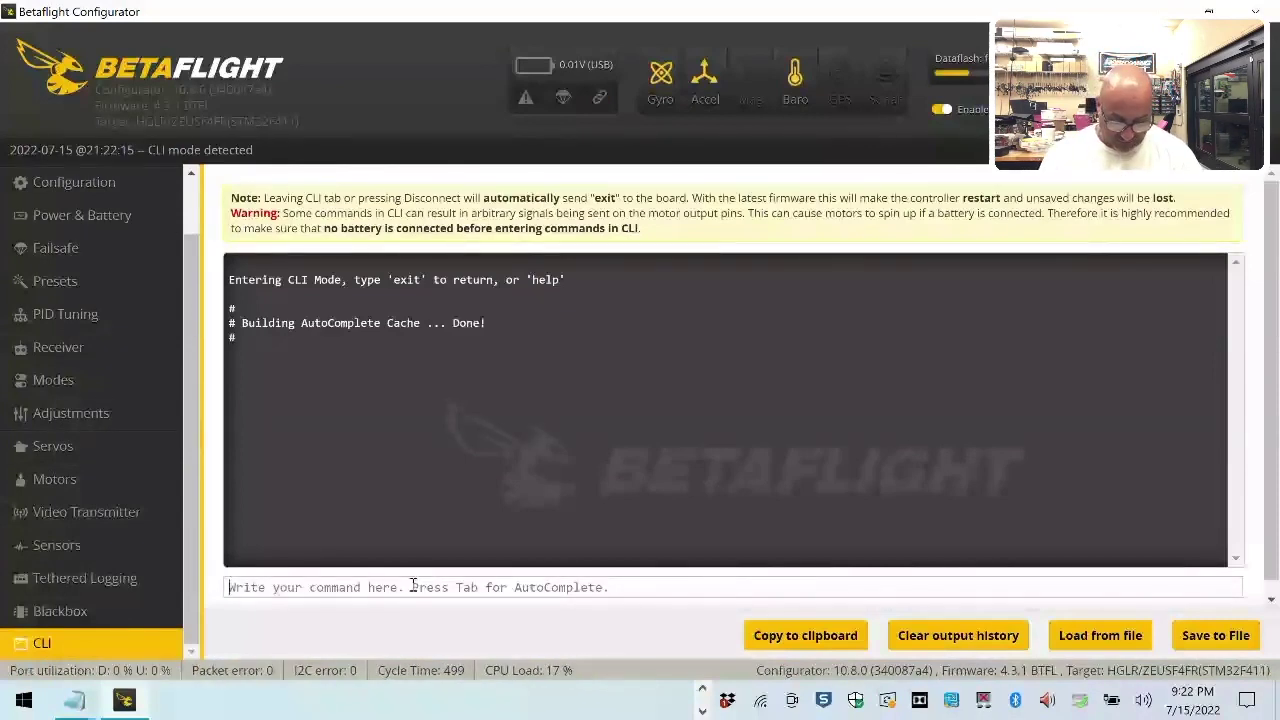
key("ctrl+v")
key("Return")
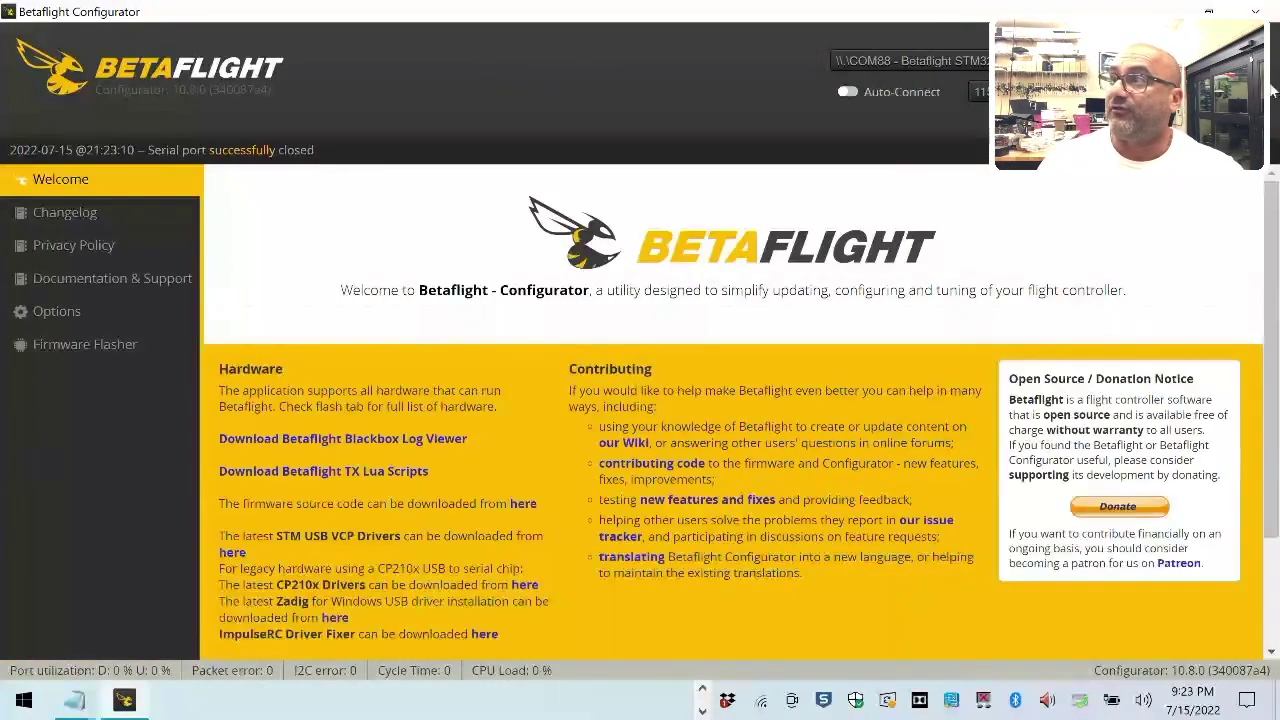
left_click(1225, 80)
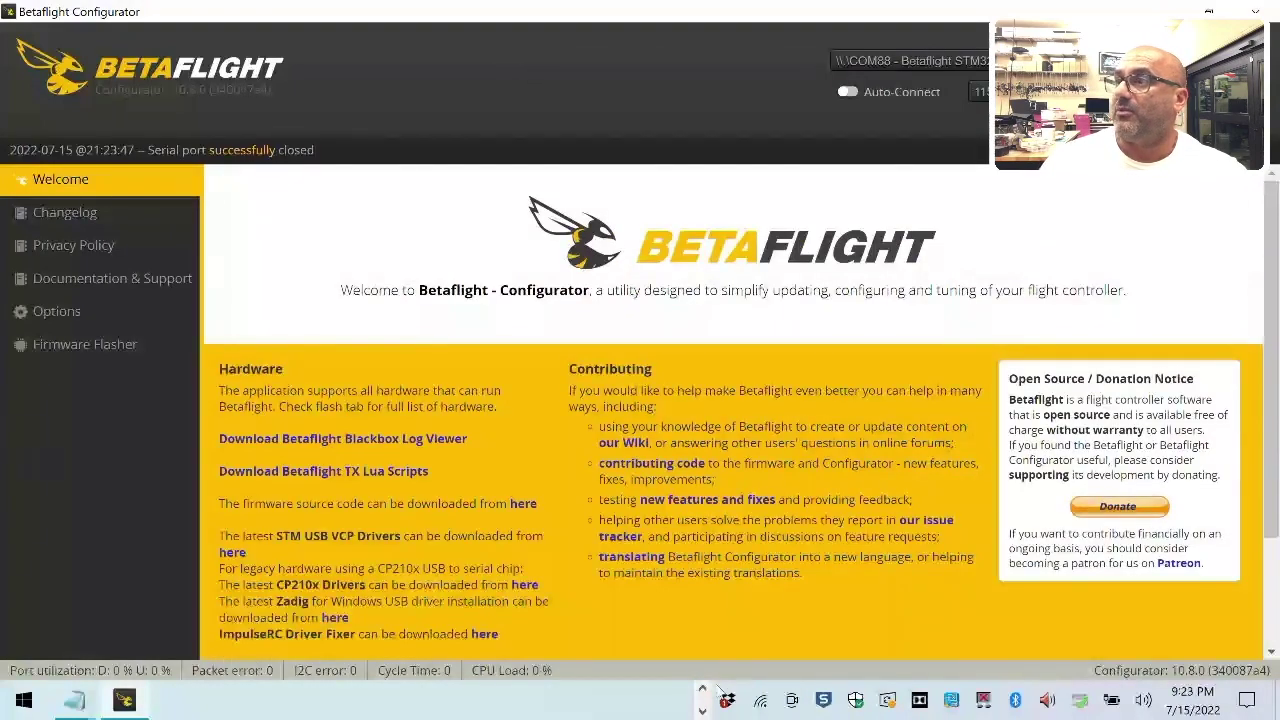
mouse_move(75, 700)
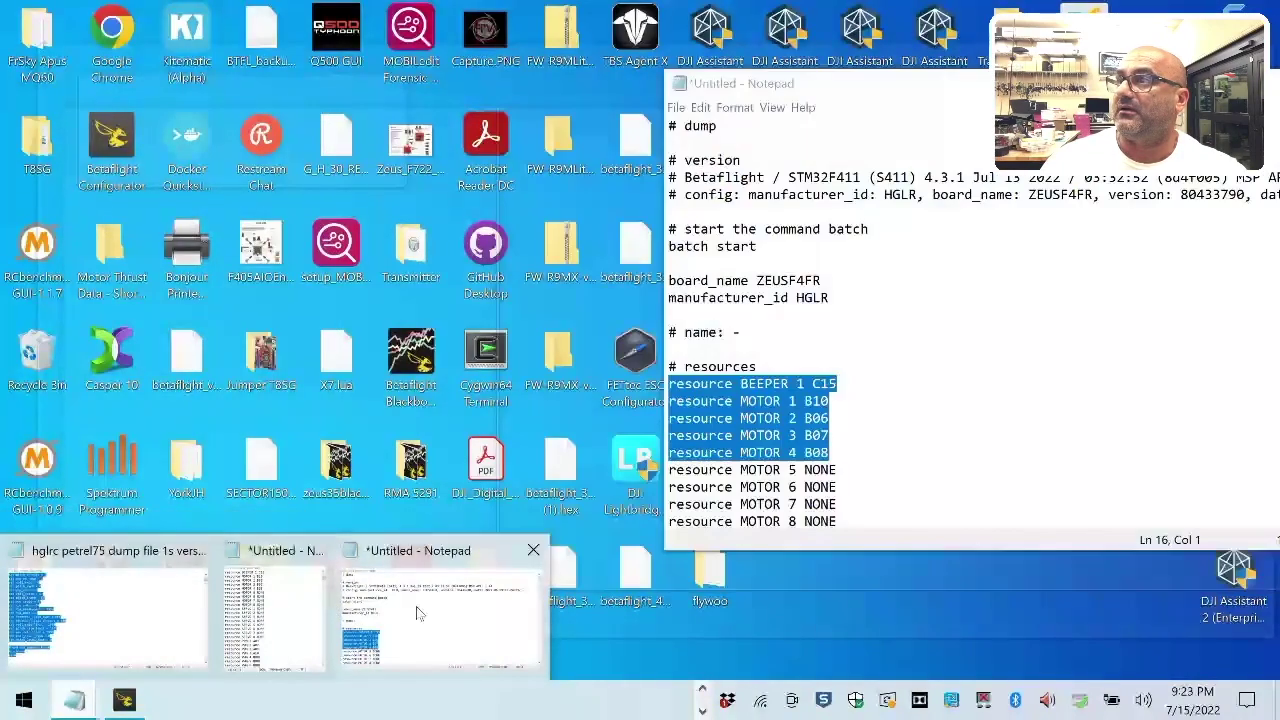
- Select all text in the untitled ZEUSF4FR dump via Edit > Select All, then return to Betaflight
left_click(416, 606)
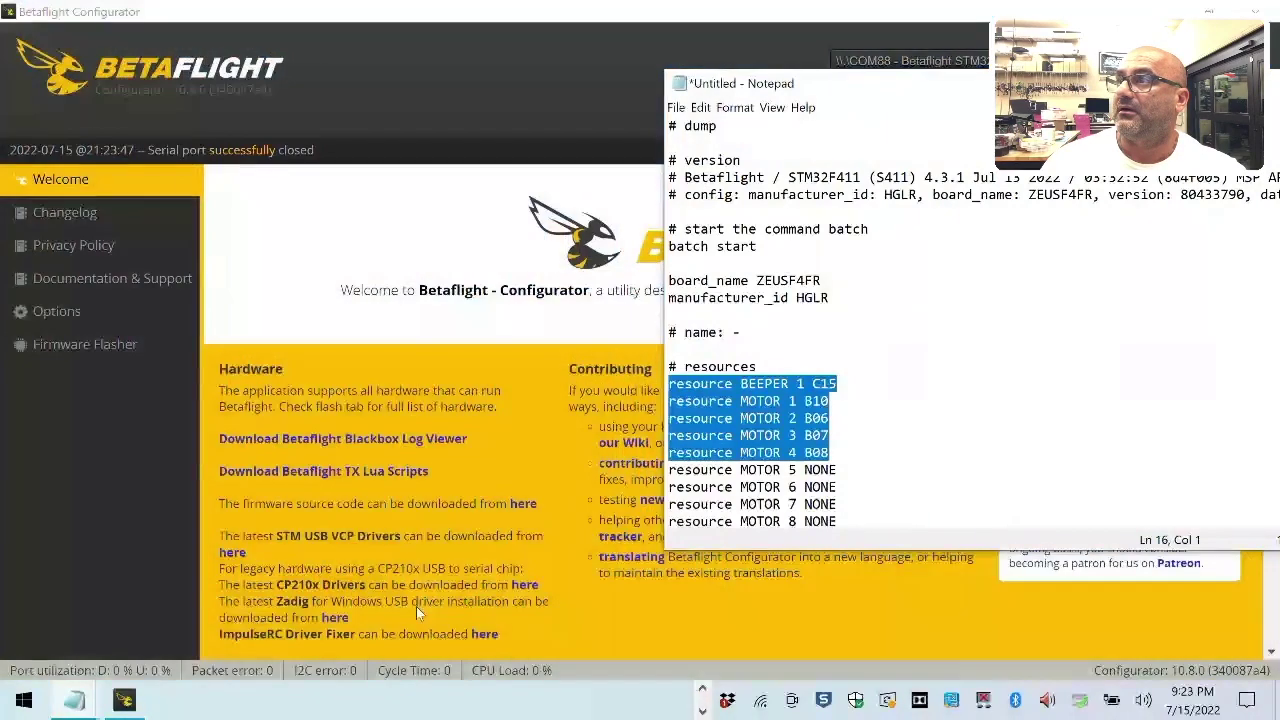
left_click_drag(979, 86, 608, 44)
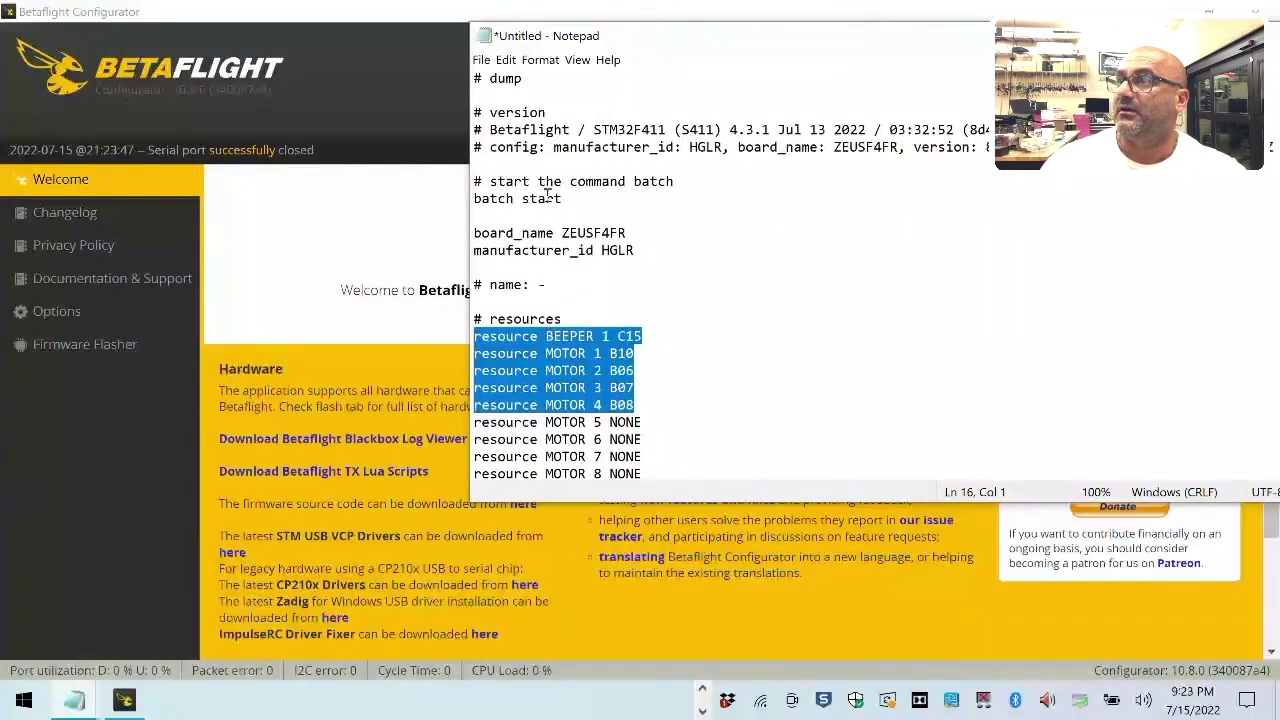
left_click(507, 61)
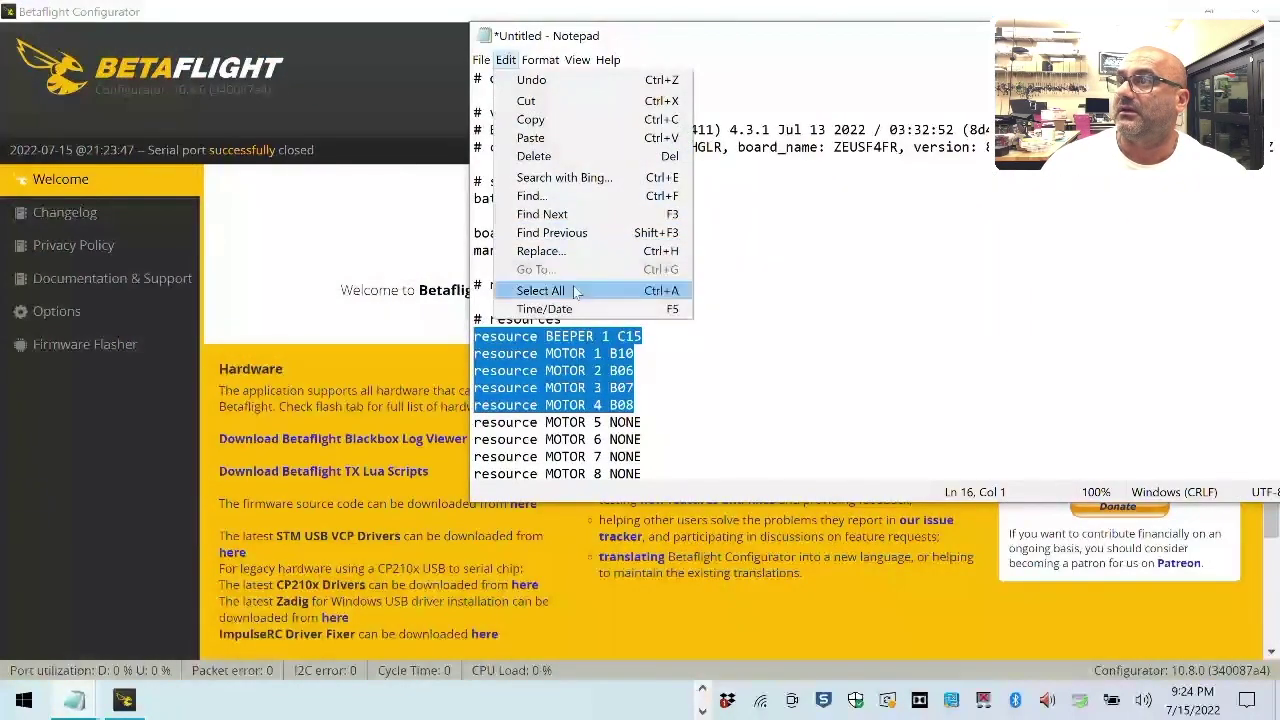
left_click(875, 274)
left_click(426, 344)
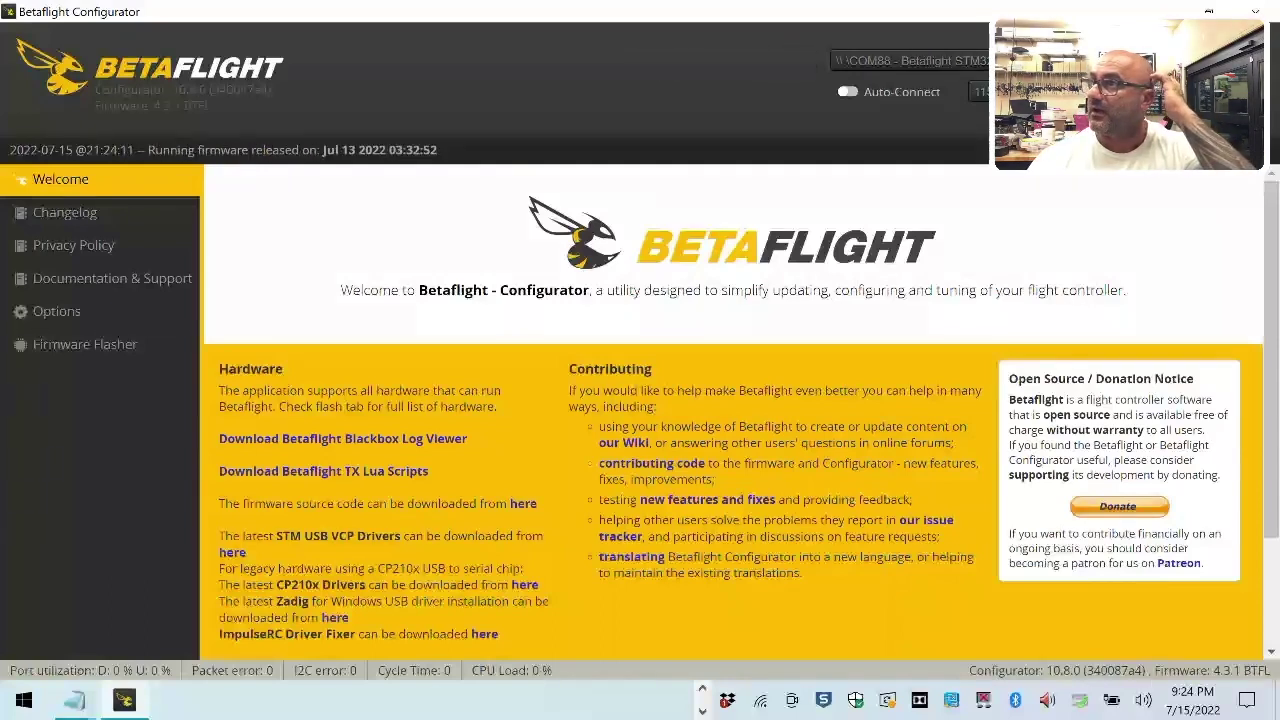
scroll(60, 600, "down", 3)
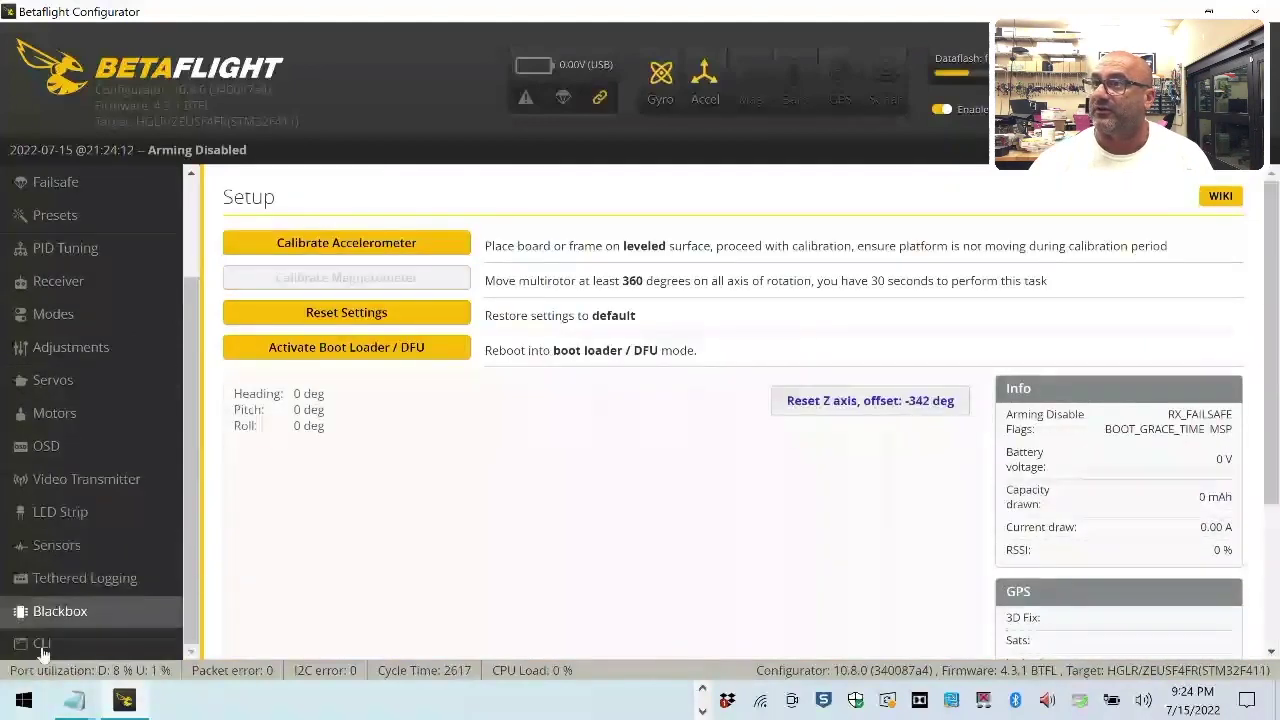
- Run 'defaults' in the CLI to reset the ZEUSF4FR board
left_click(40, 643)
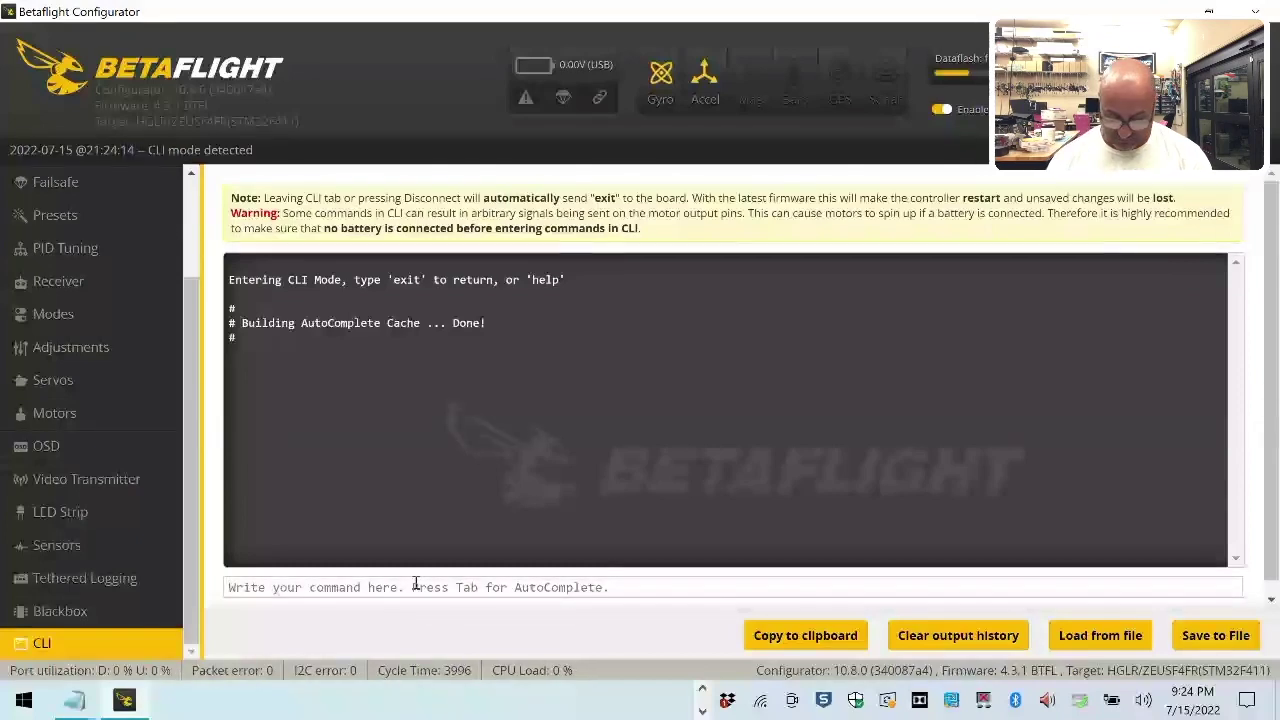
type("defaults")
key("Return")
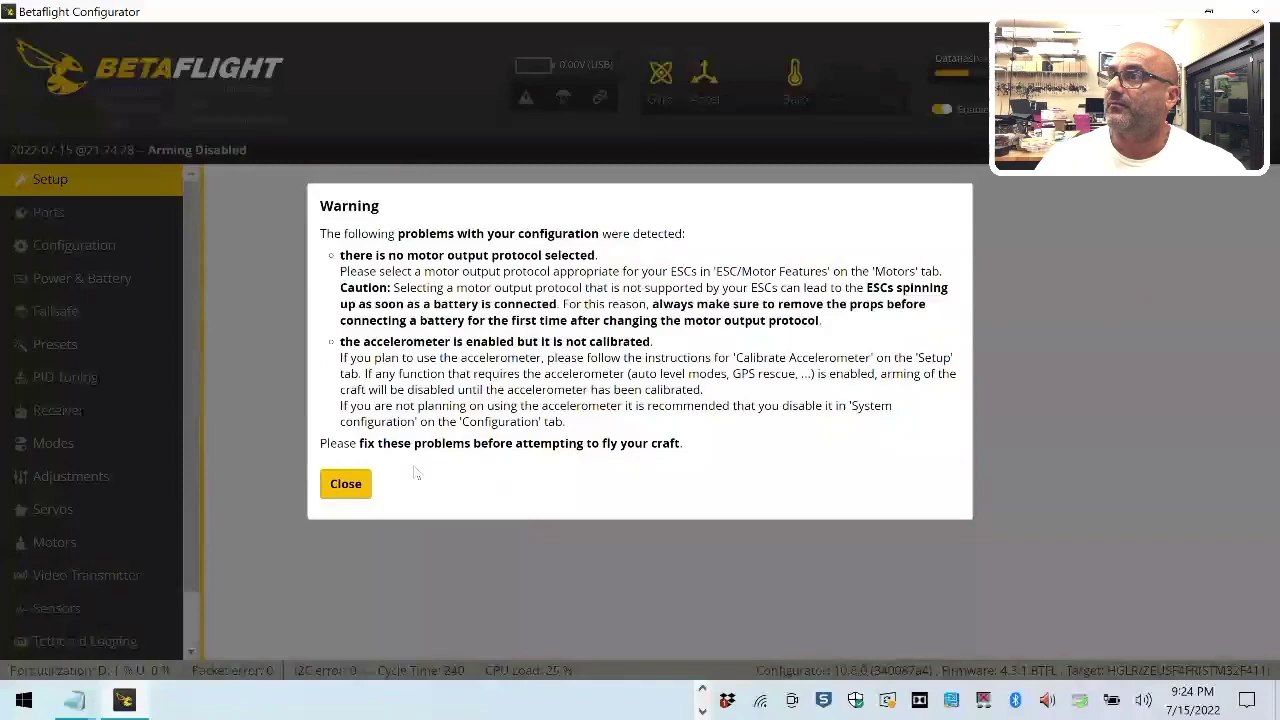
- Dismiss the post-connection warning and run an initial accelerometer calibration on the Setup page
left_click(346, 483)
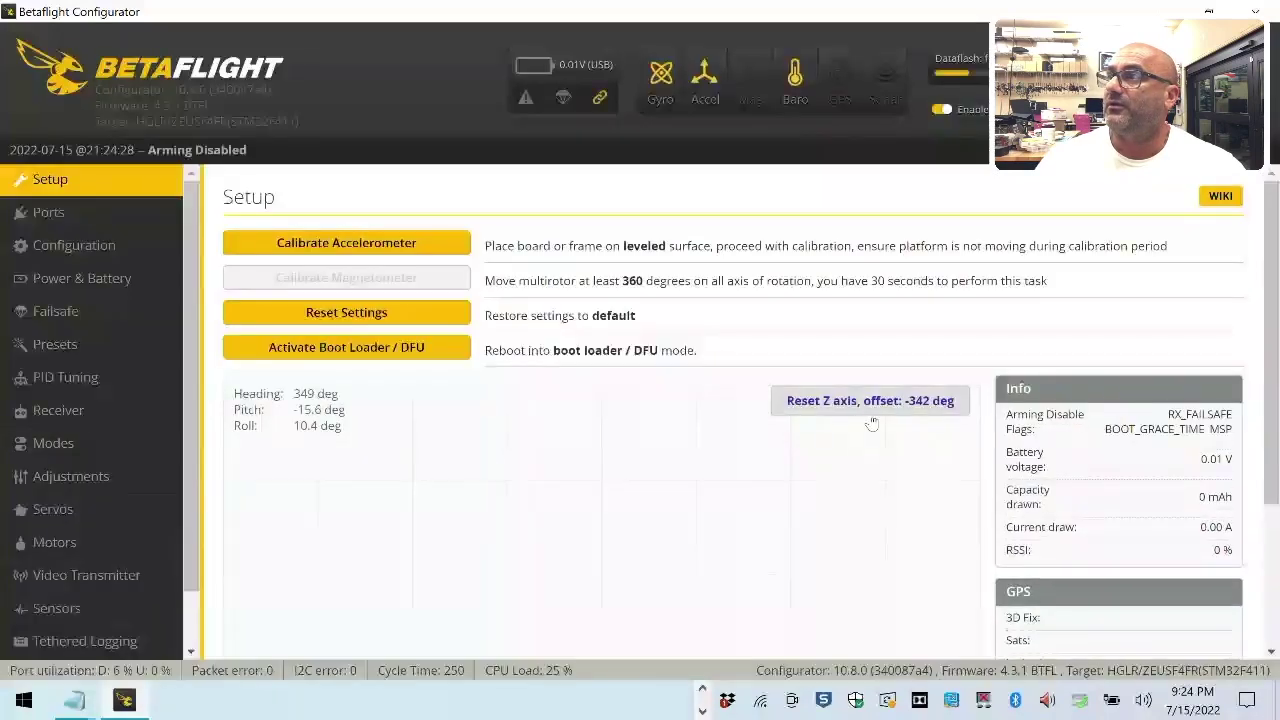
left_click(402, 243)
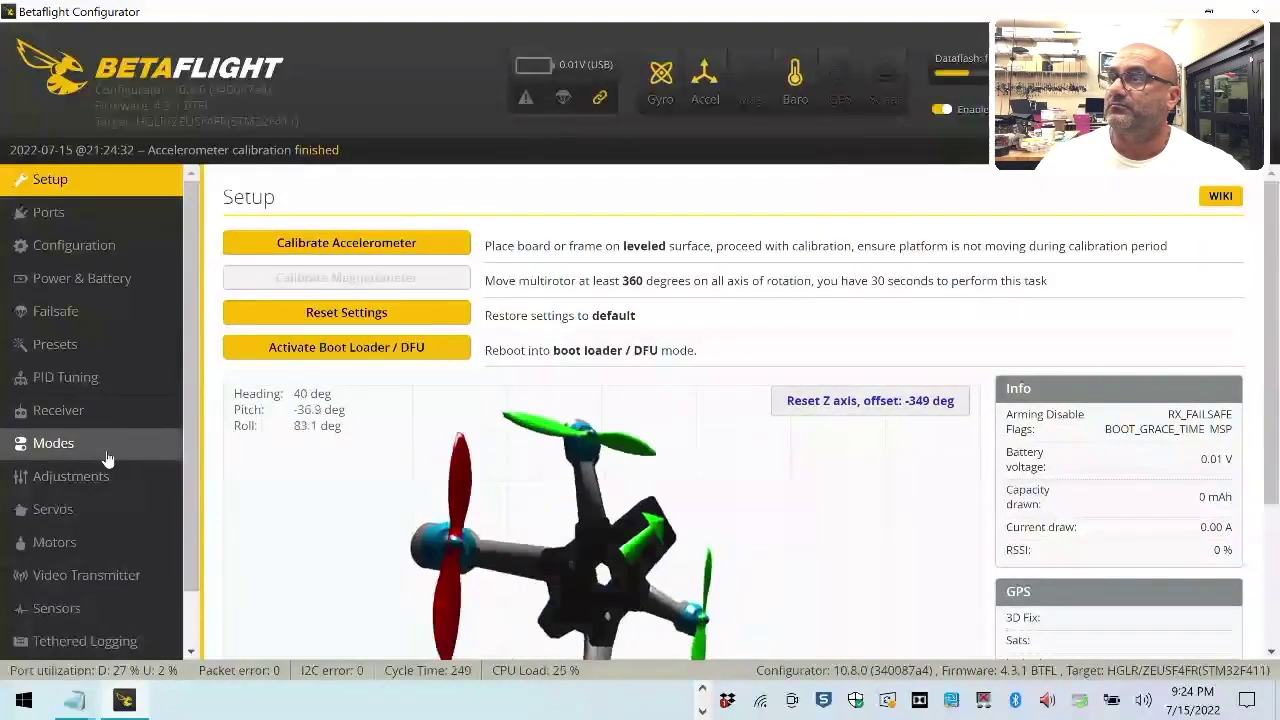
left_click(112, 218)
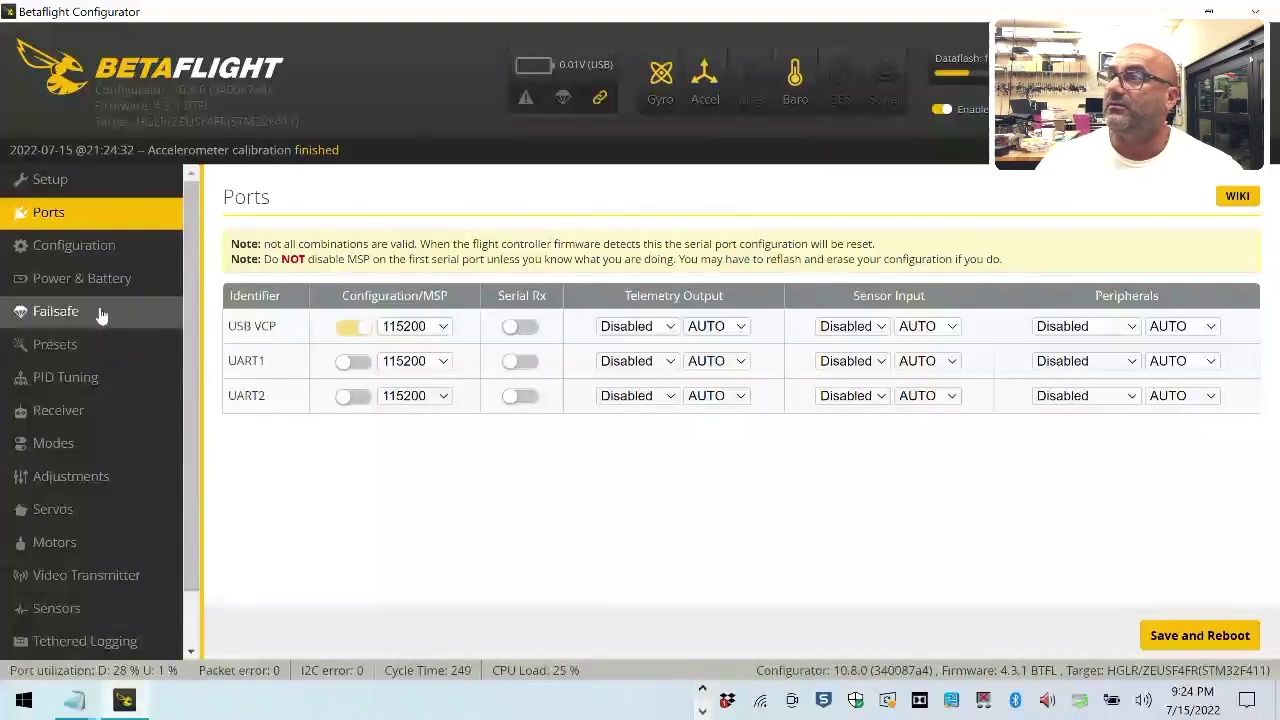
left_click(100, 541)
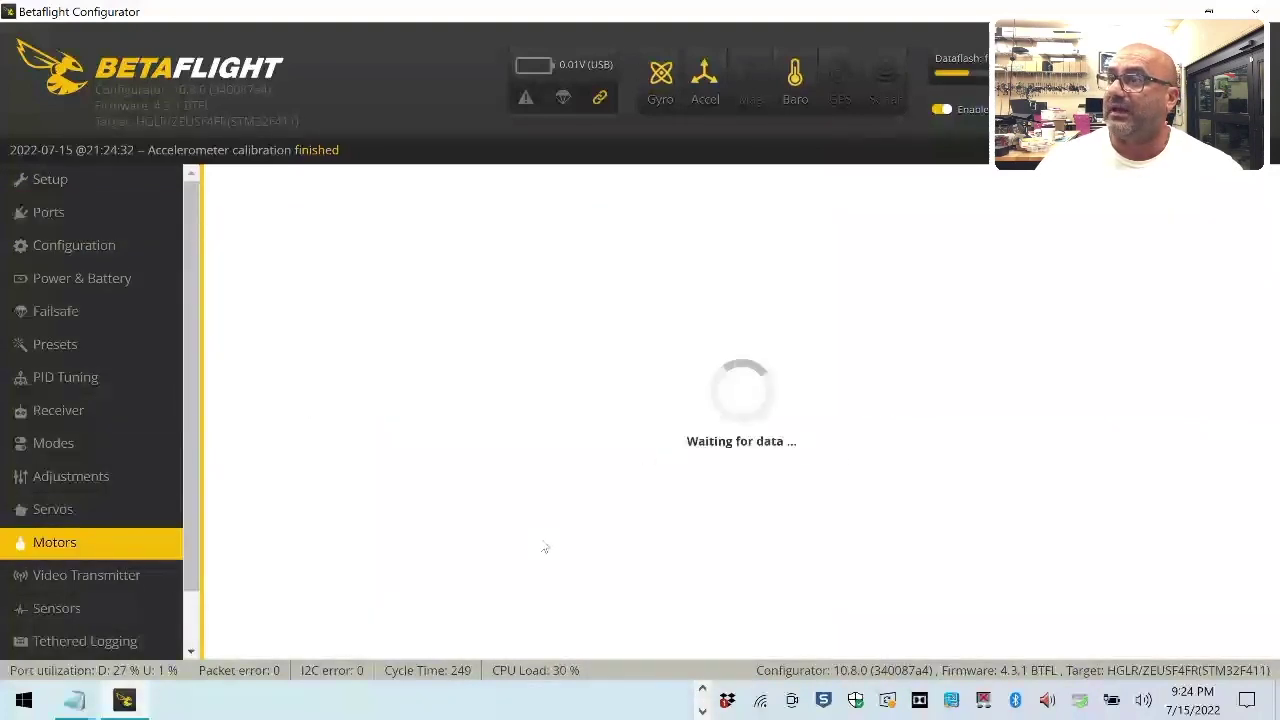
left_click(40, 186)
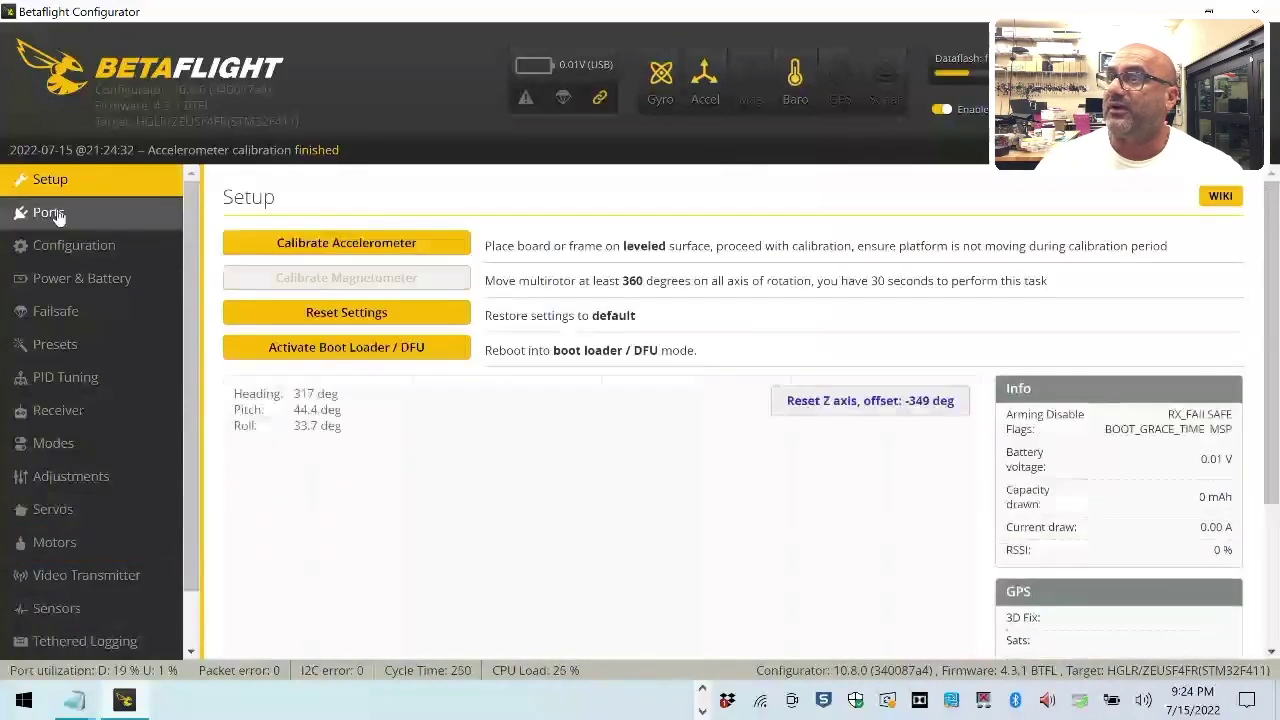
left_click(55, 213)
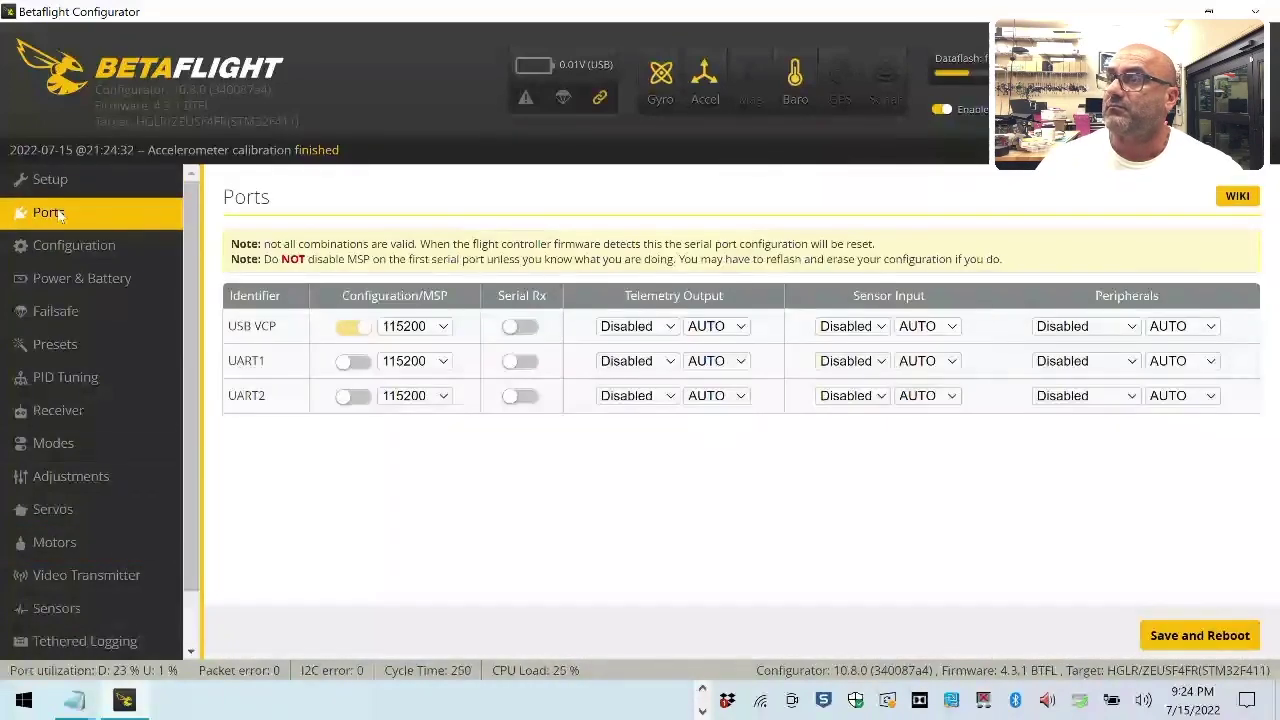
left_click(86, 178)
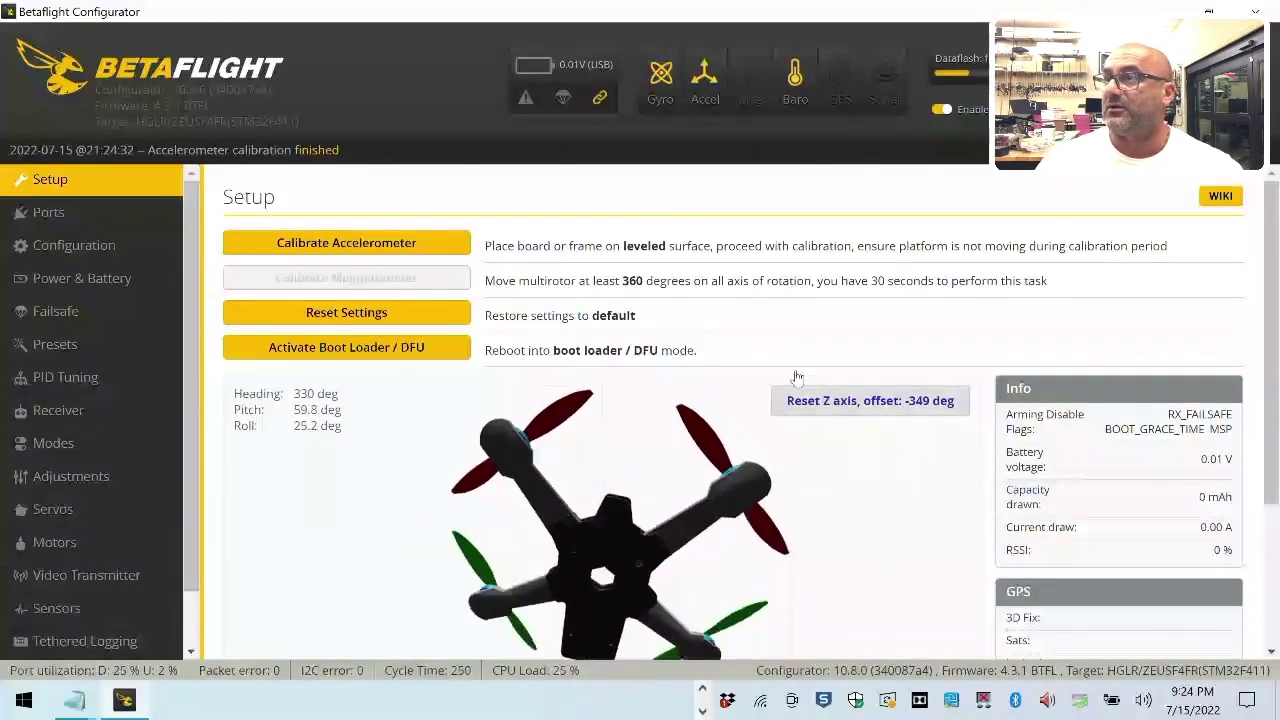
- Reset the Z-axis yaw heading offset and recalibrate the accelerometer
left_click(827, 404)
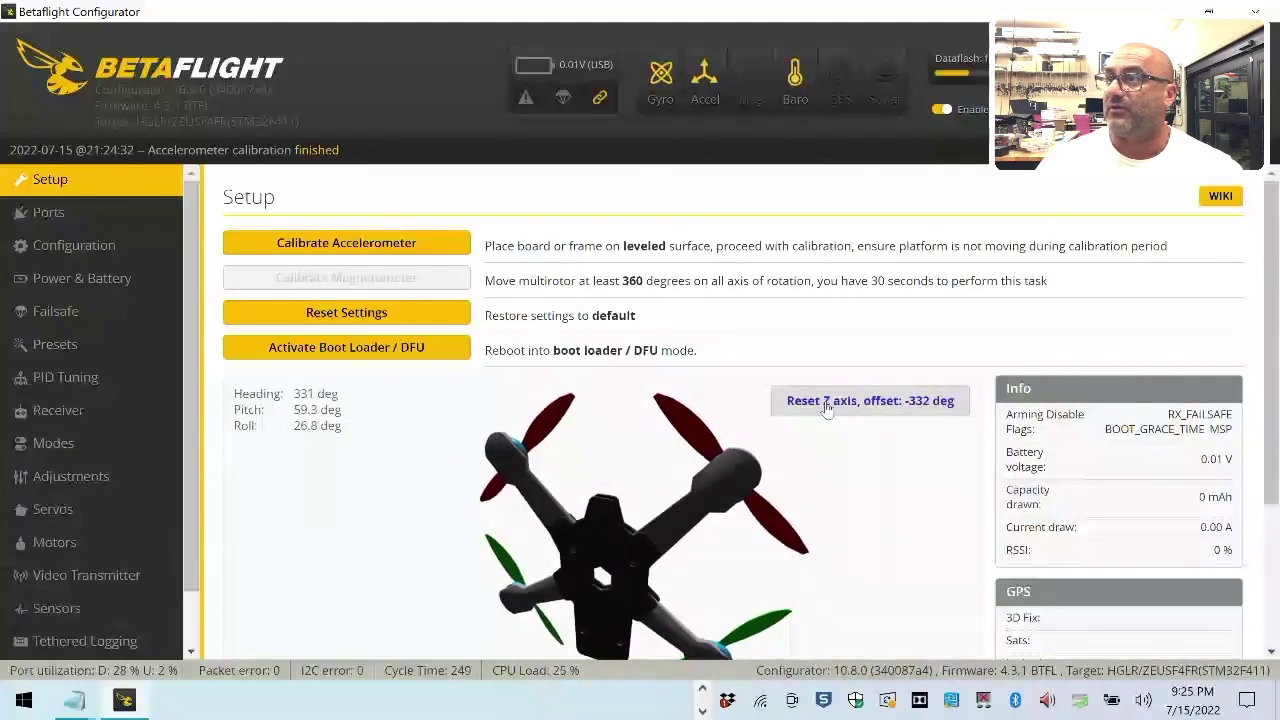
left_click(827, 404)
left_click(323, 244)
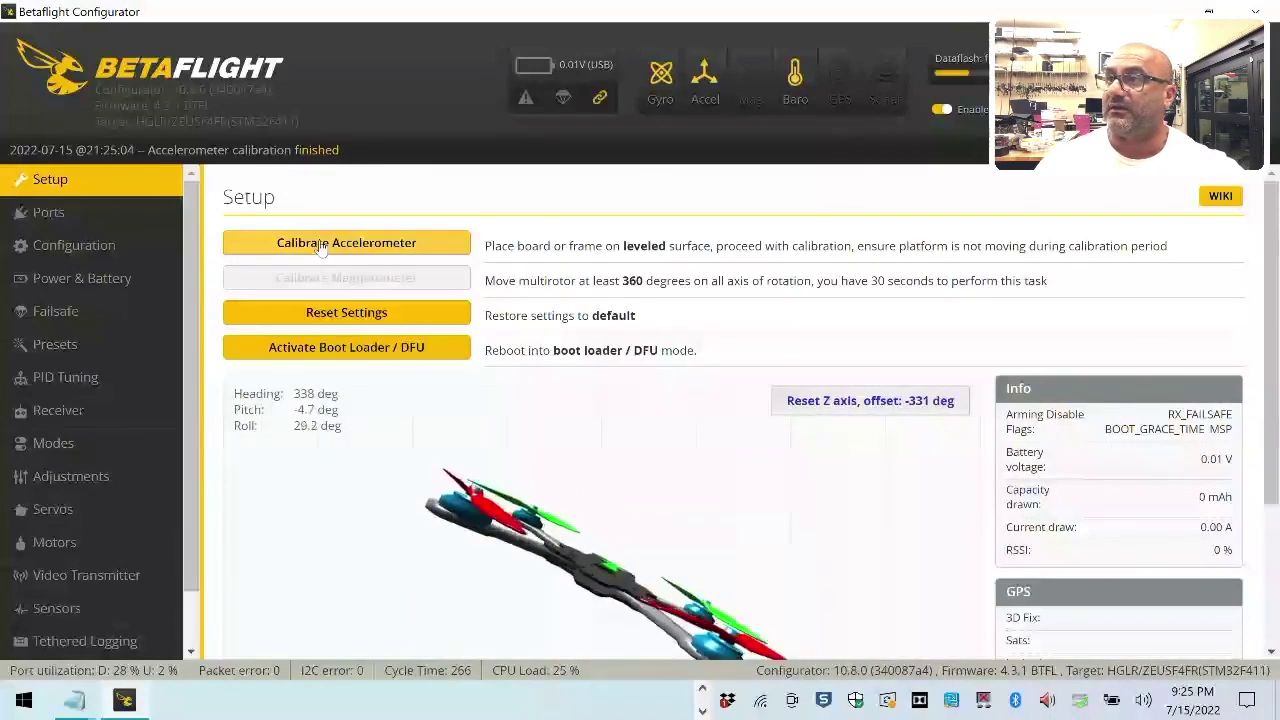
left_click(84, 537)
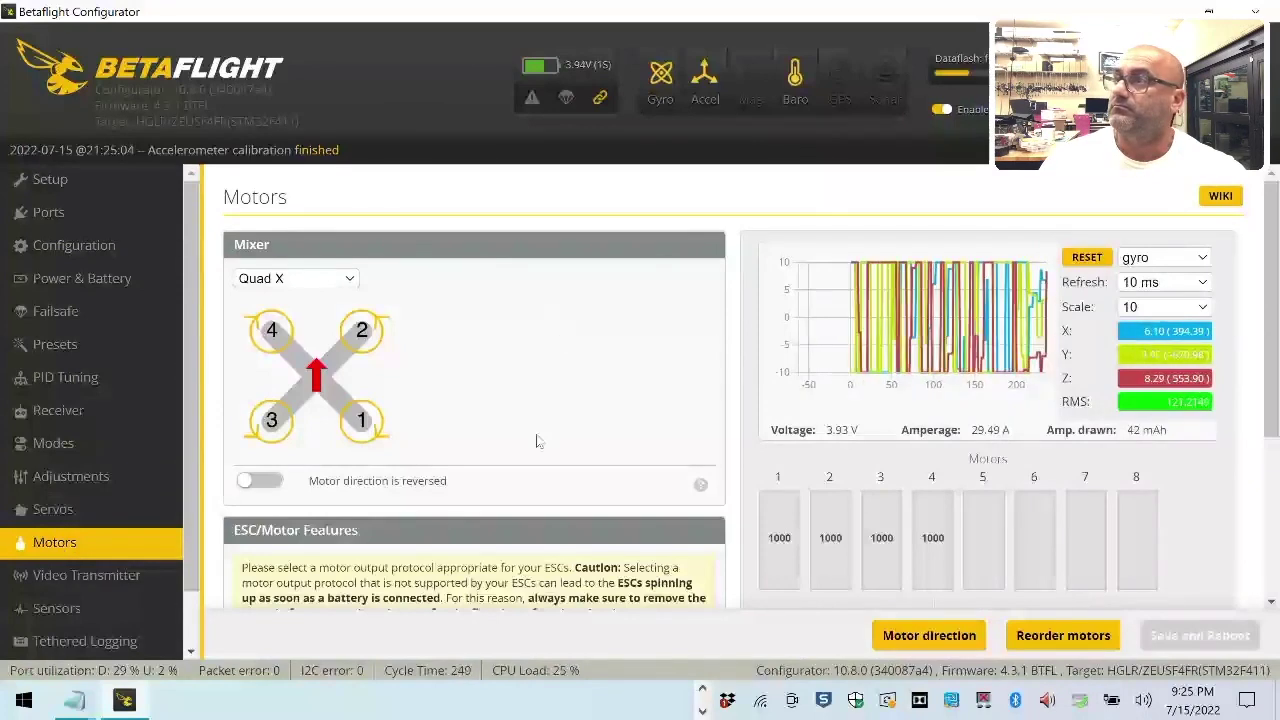
- Choose ONESHOT125 as the ESC/Motor protocol, save with a reboot, and start accelerometer calibration
scroll(1038, 335, "down", 2)
scroll(1038, 335, "down", 1)
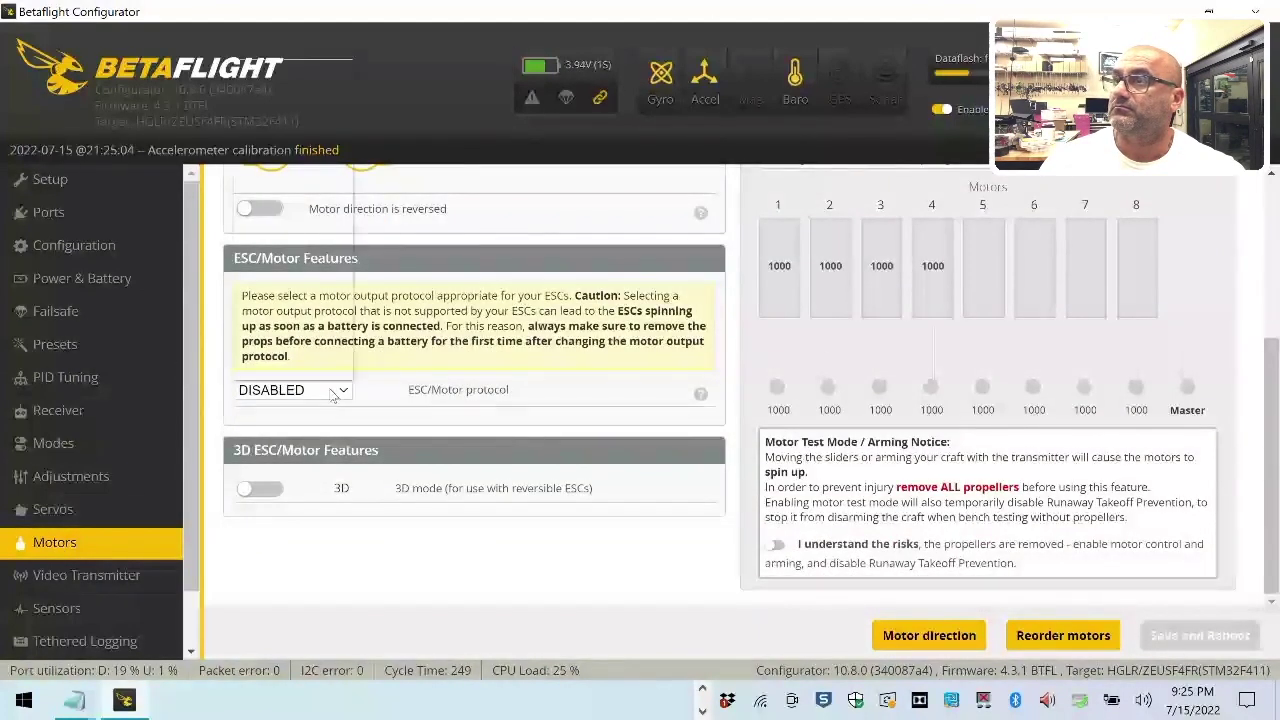
left_click(292, 390)
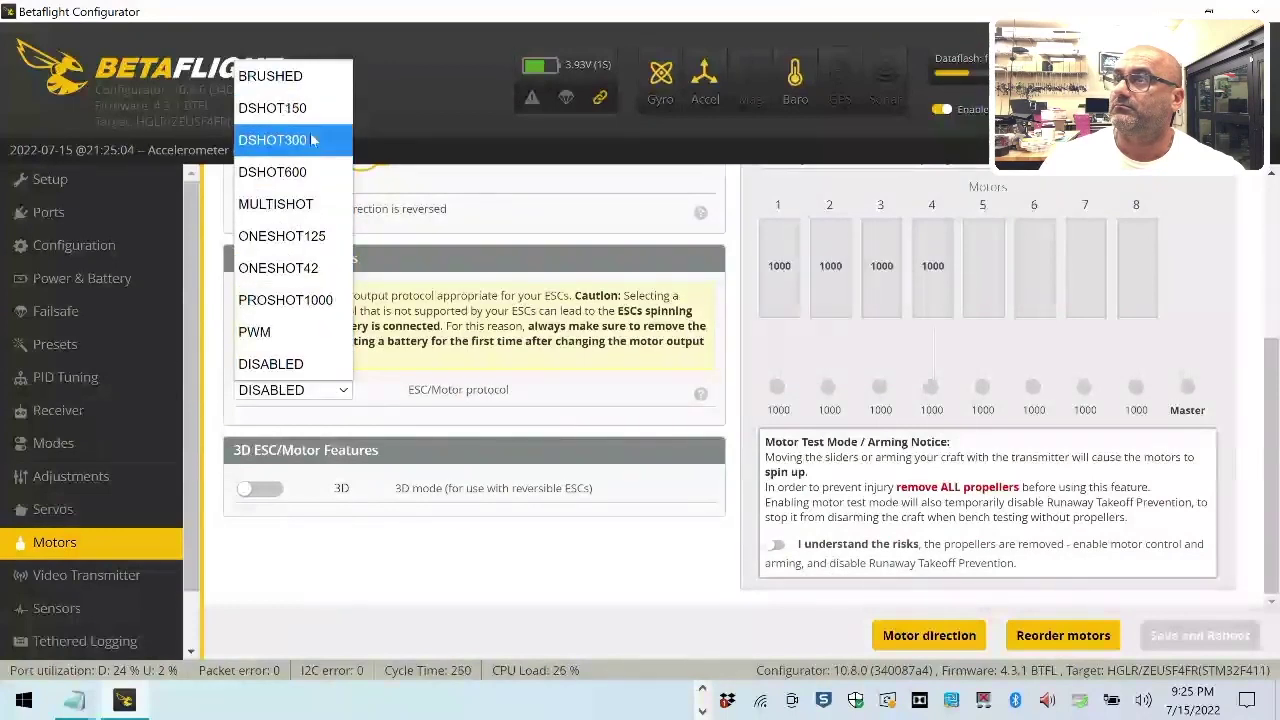
left_click(308, 238)
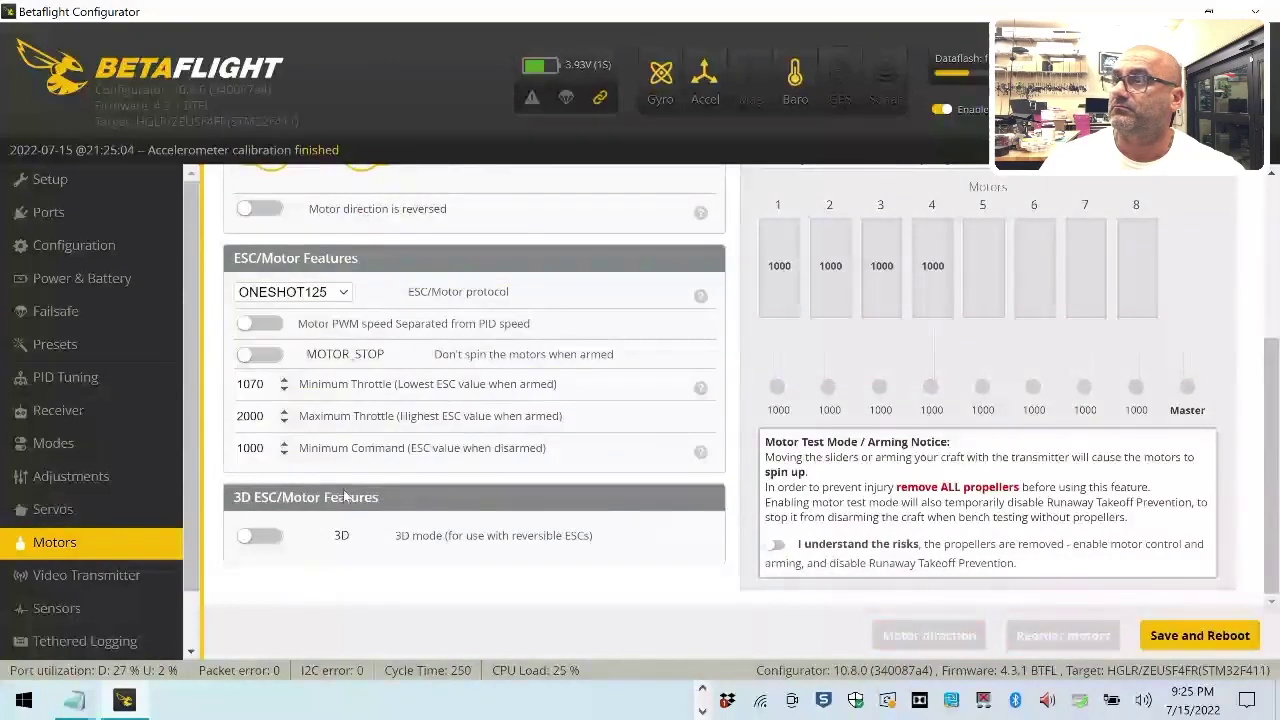
left_click(1226, 634)
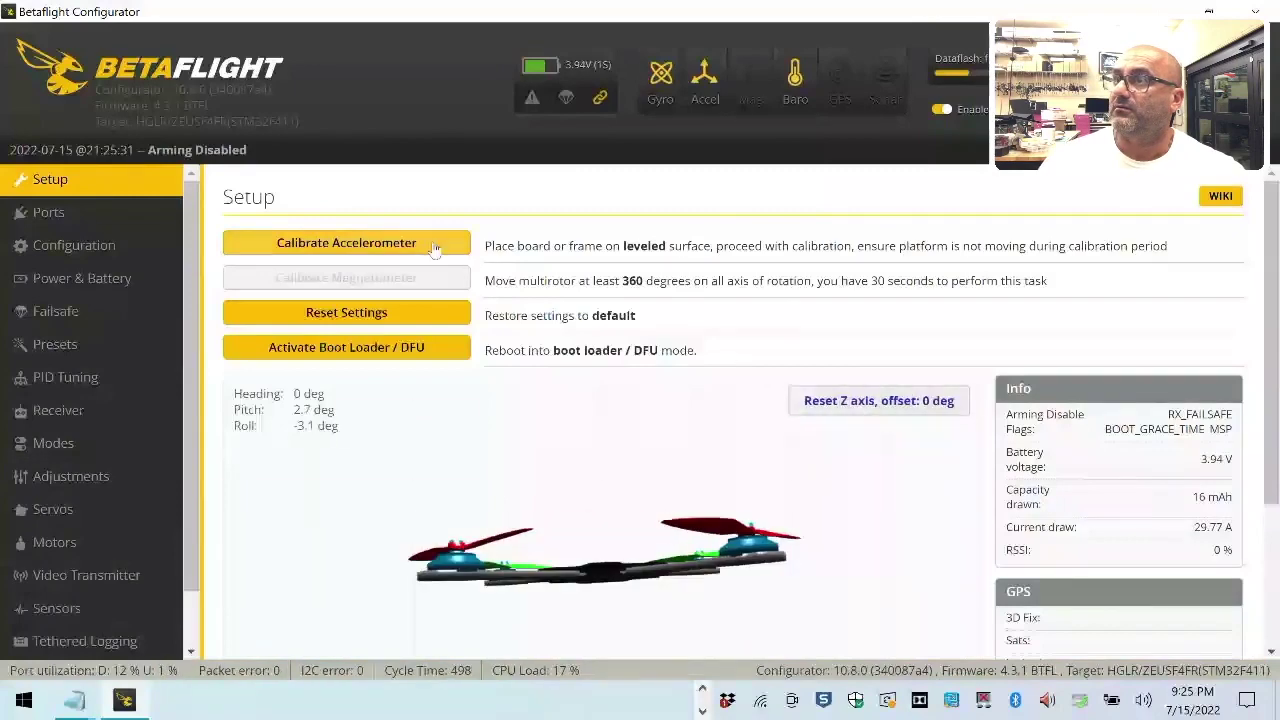
left_click(346, 242)
- Enable motor testing, spin motor 1 to about 1383, then switch on reversed motor direction and save
left_click(123, 542)
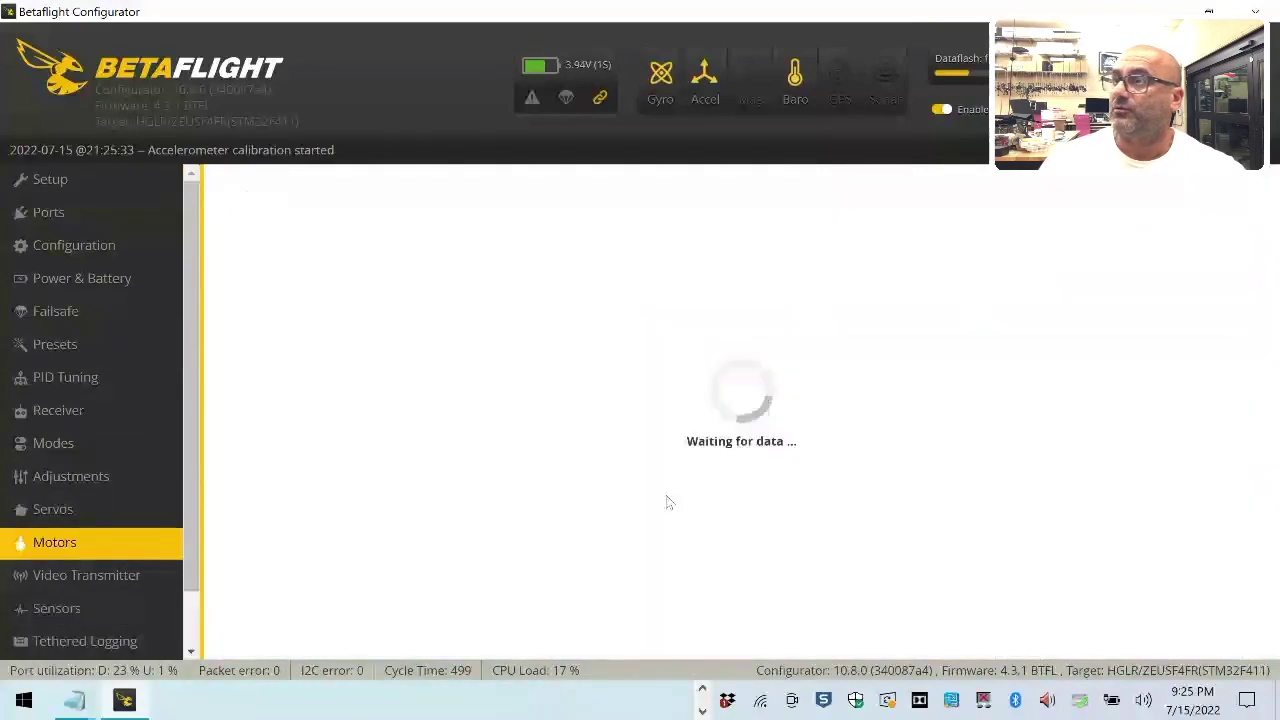
scroll(668, 502, "down", 3)
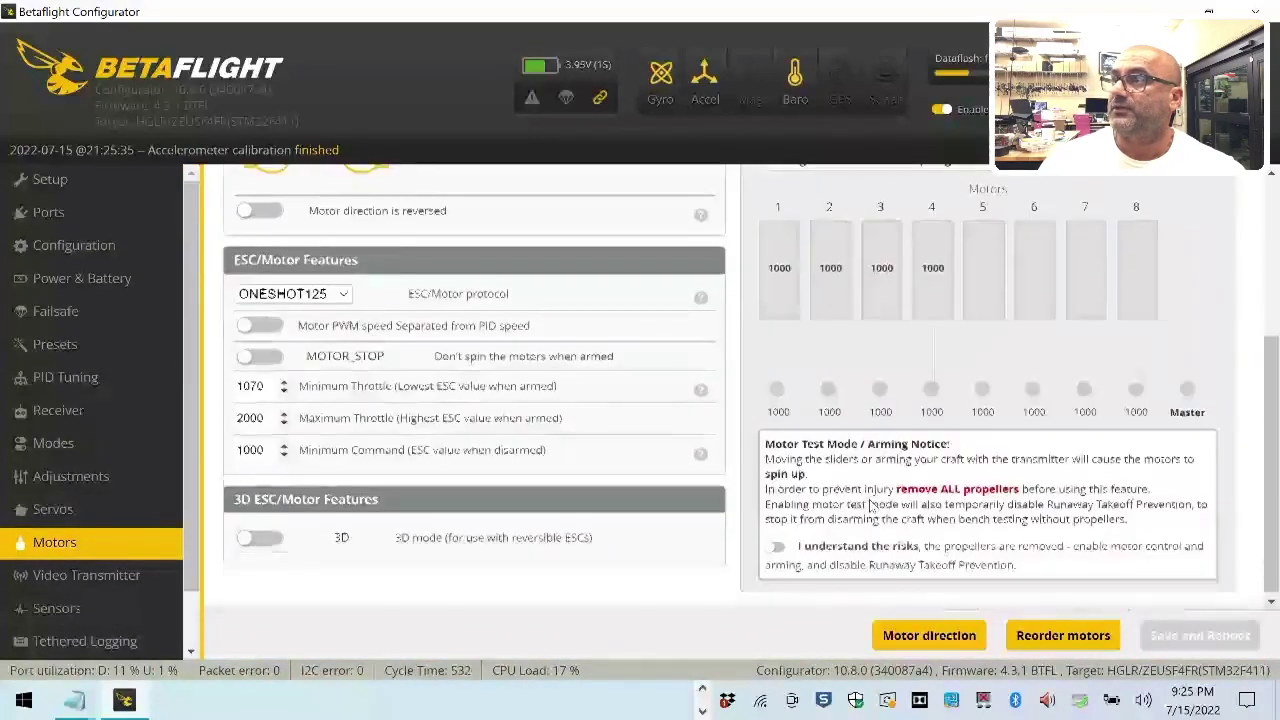
left_click(776, 545)
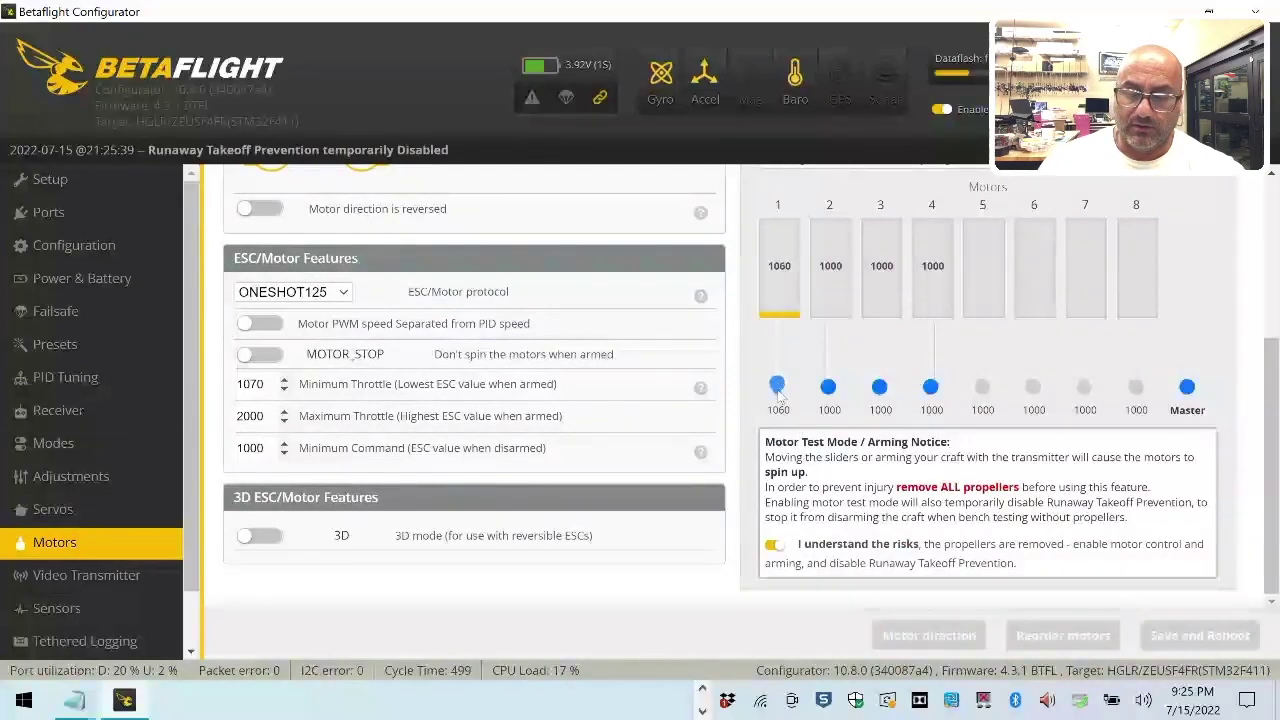
mouse_move(777, 390)
left_mouse_down()
mouse_move(777, 366)
mouse_move(778, 385)
mouse_move(786, 374)
left_mouse_up()
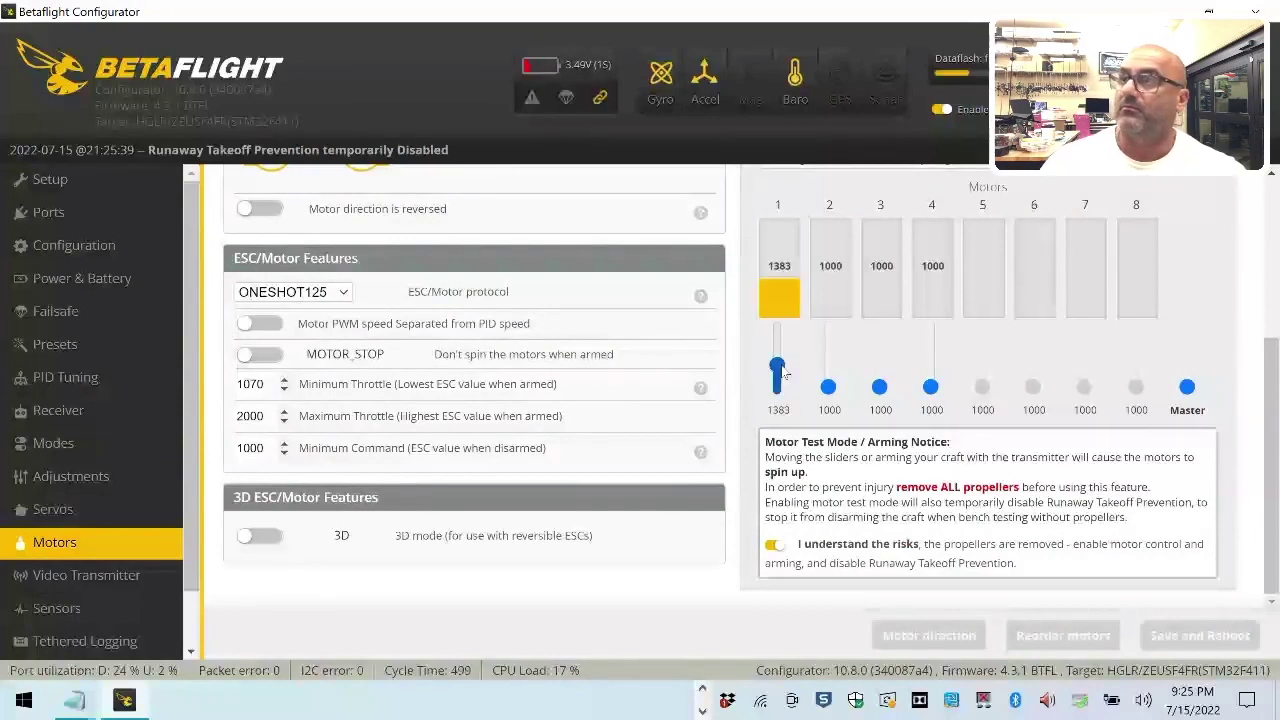
left_click_drag(786, 374, 776, 440)
scroll(565, 444, "up", 2)
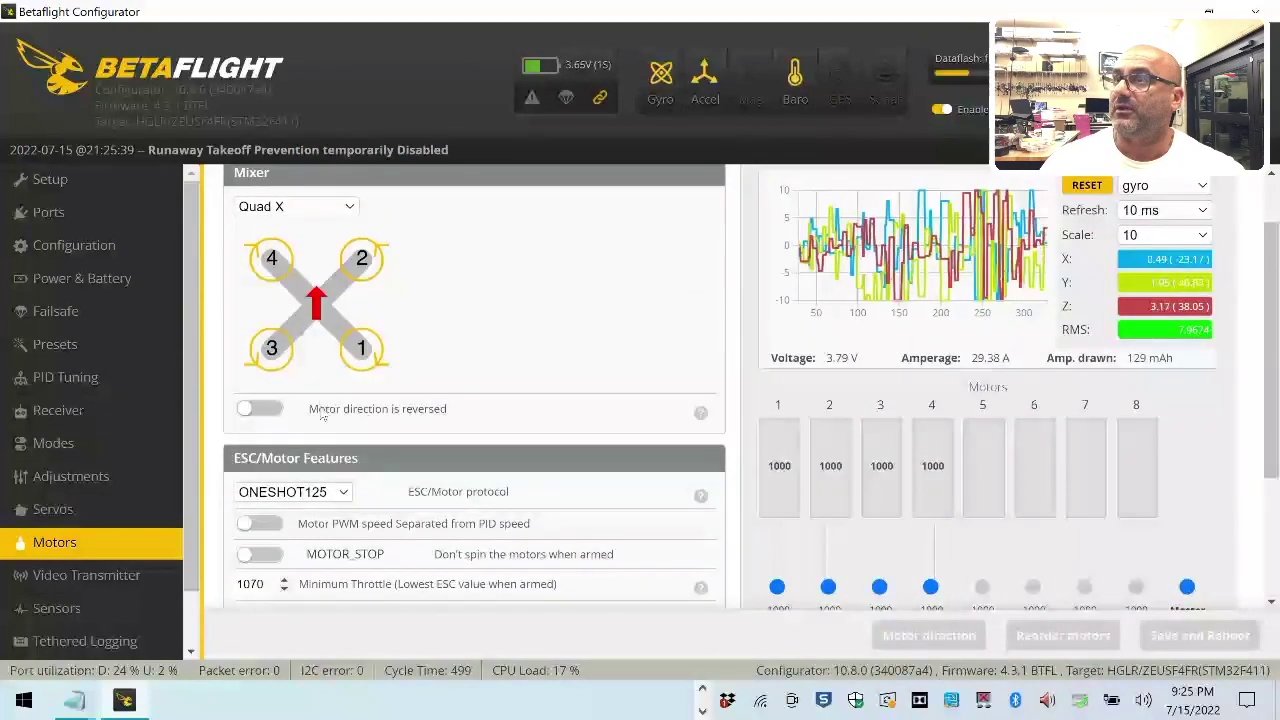
left_click(278, 411)
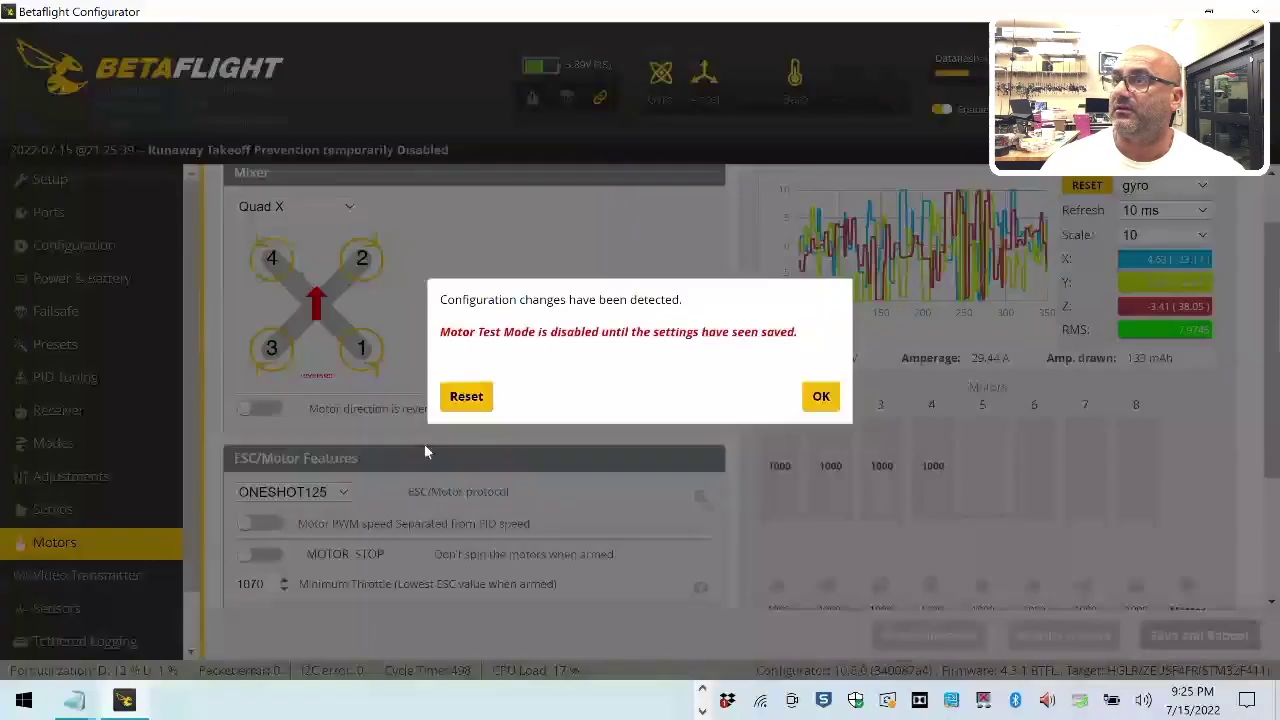
left_click(818, 396)
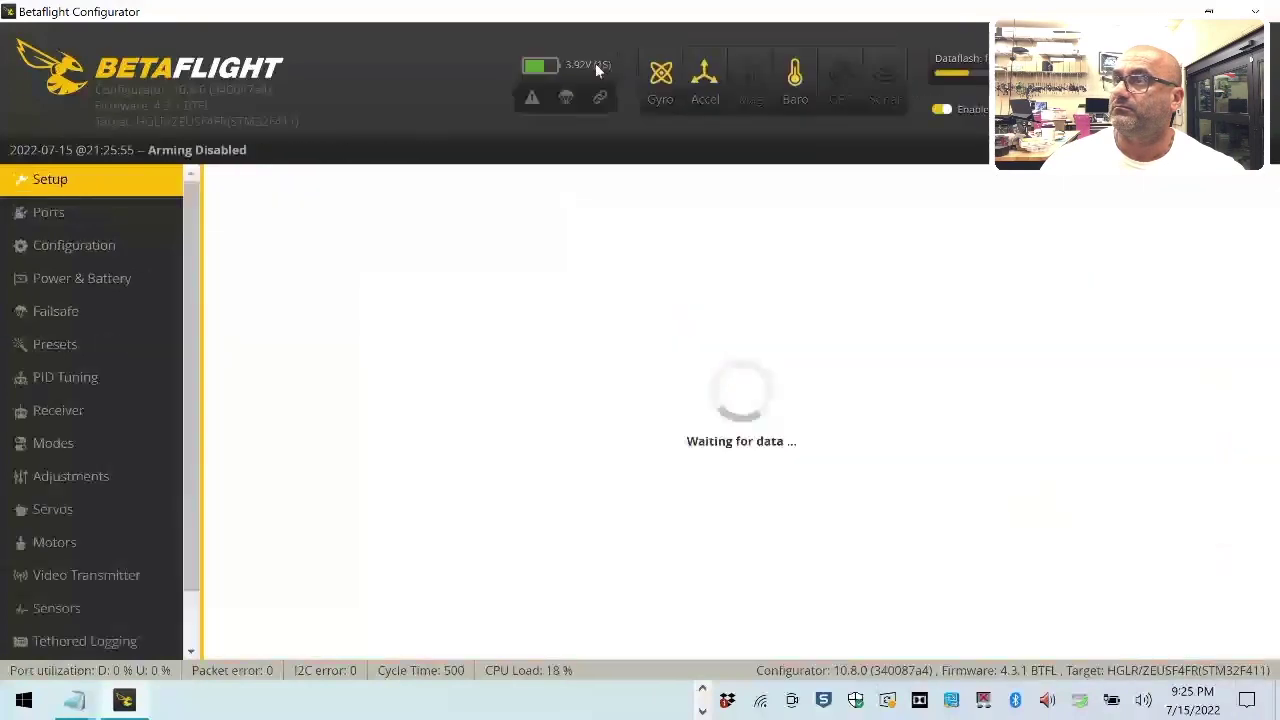
- After the reboot, re-enable motor testing and briefly spin motors 1, 2 and 3 individually
left_click(128, 545)
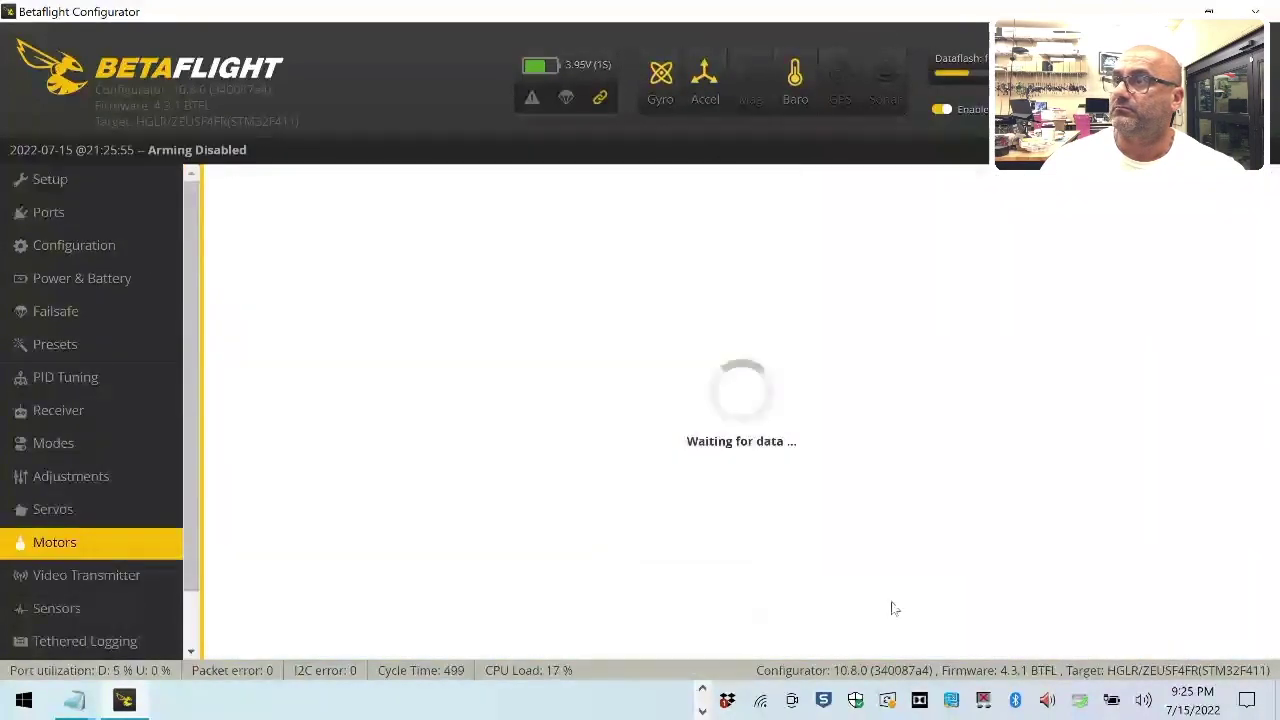
scroll(778, 422, "down", 3)
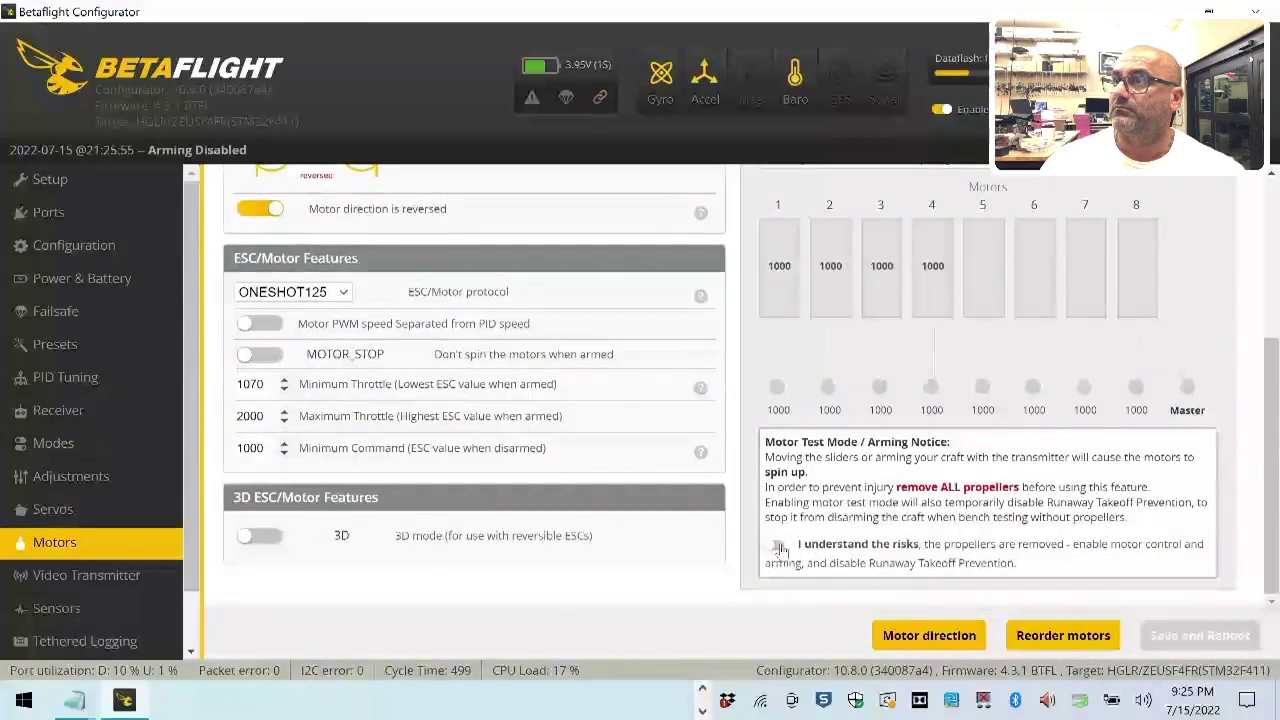
left_click(775, 545)
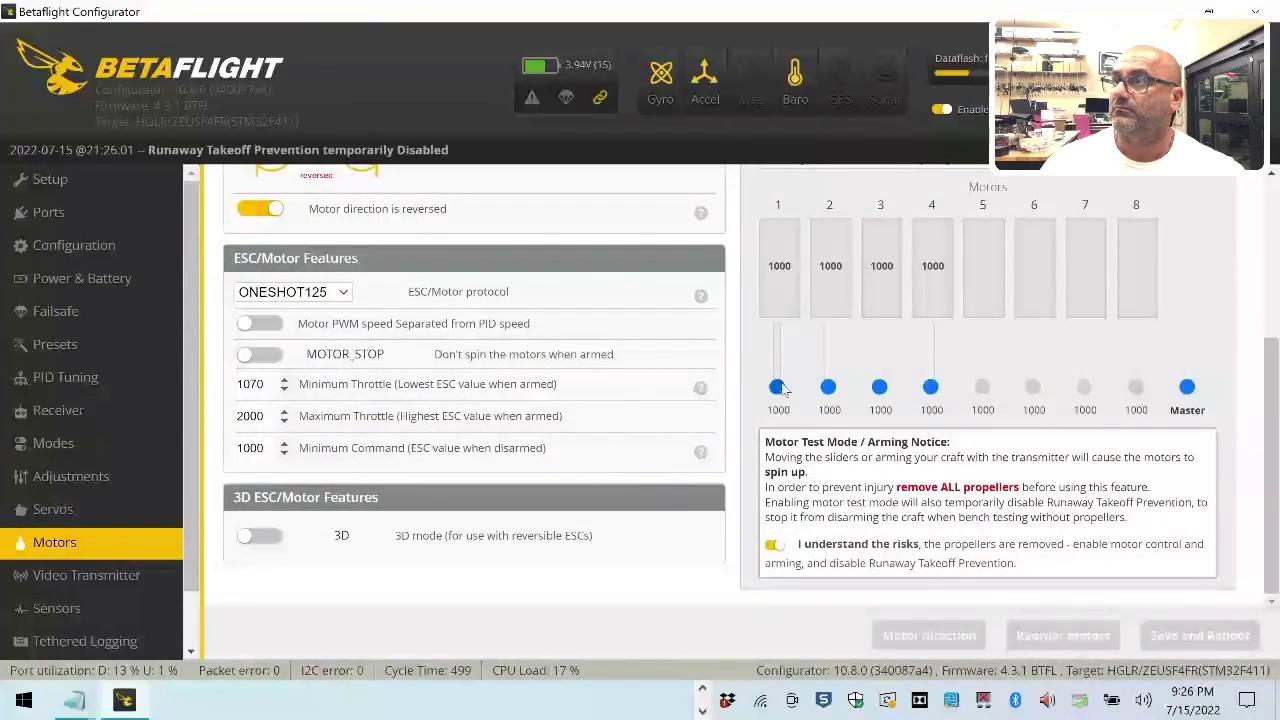
left_click_drag(778, 387, 779, 392)
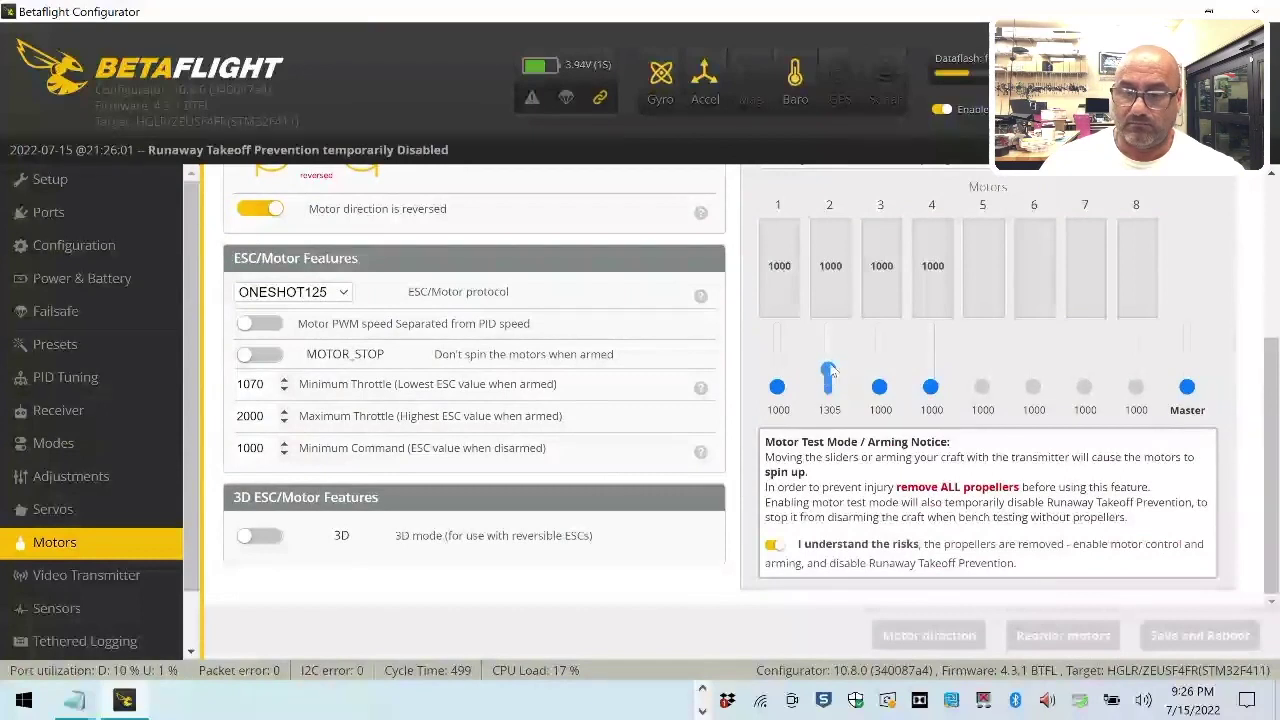
left_click_drag(829, 372, 888, 381)
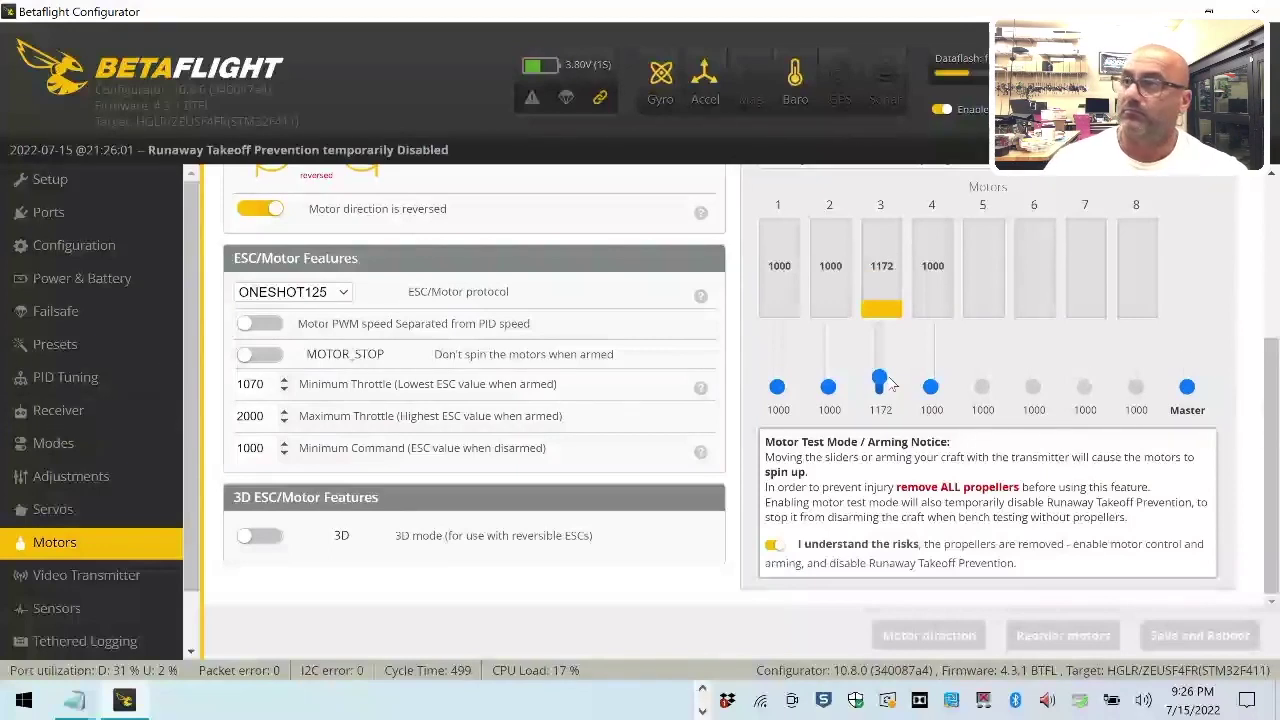
left_click_drag(893, 383, 932, 392)
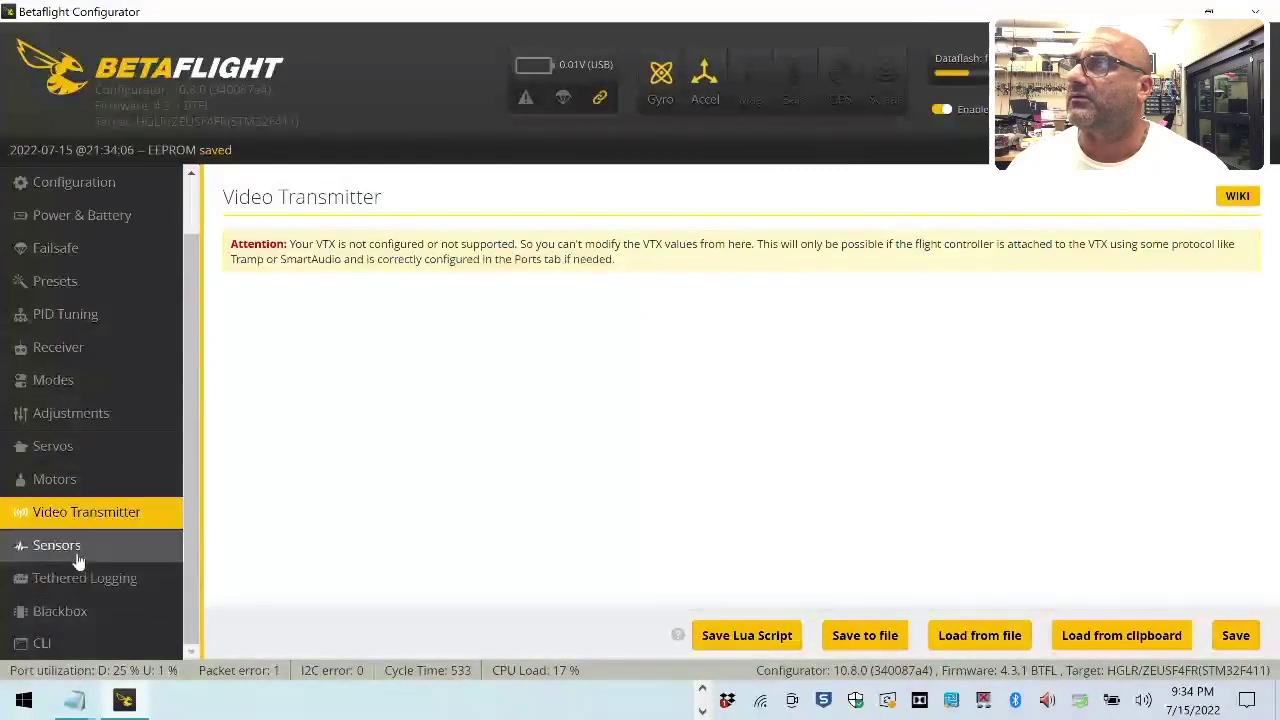
- Check the UART2 peripheral options in Ports, leaving them unchanged
left_click(99, 479)
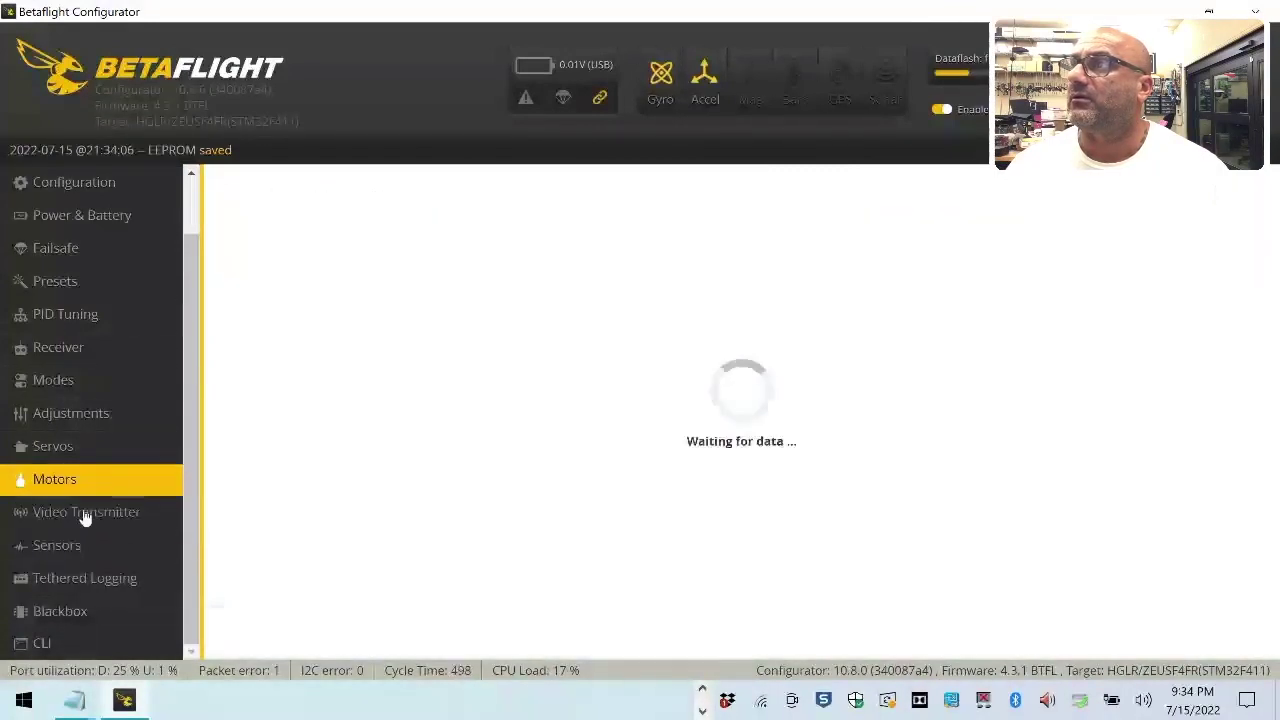
left_click(86, 513)
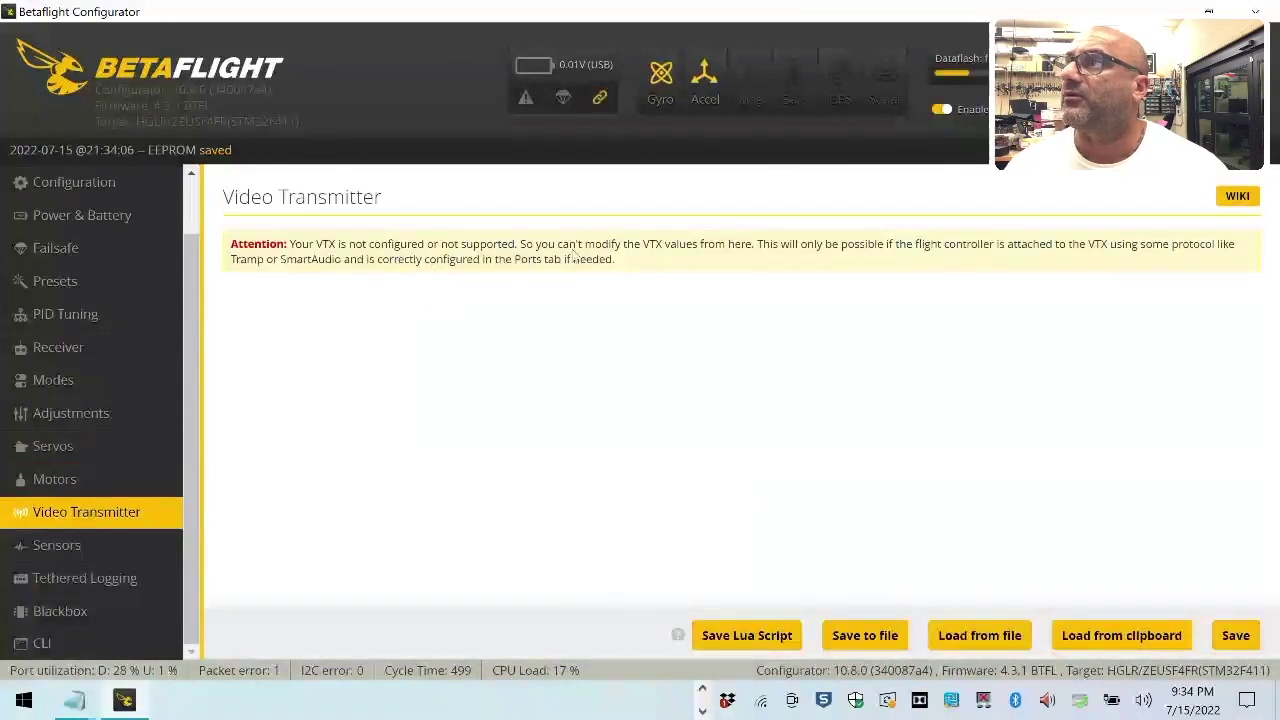
scroll(30, 216, "up", 2)
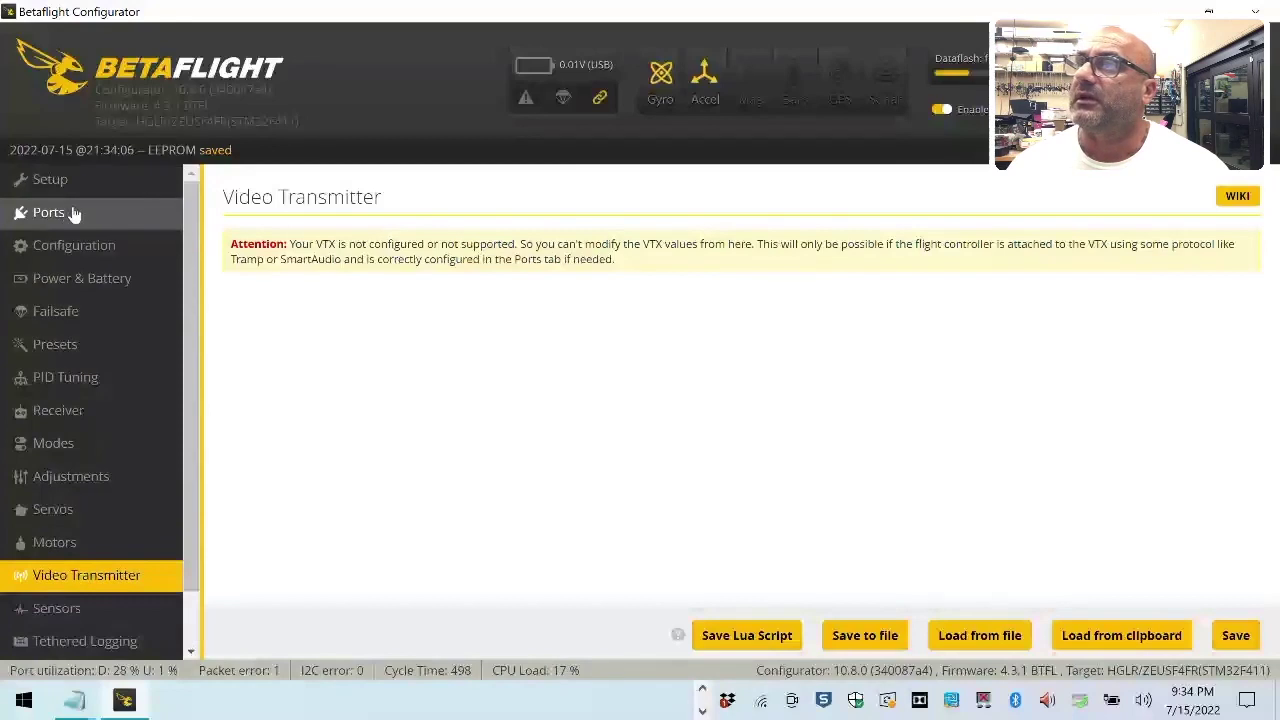
left_click(71, 211)
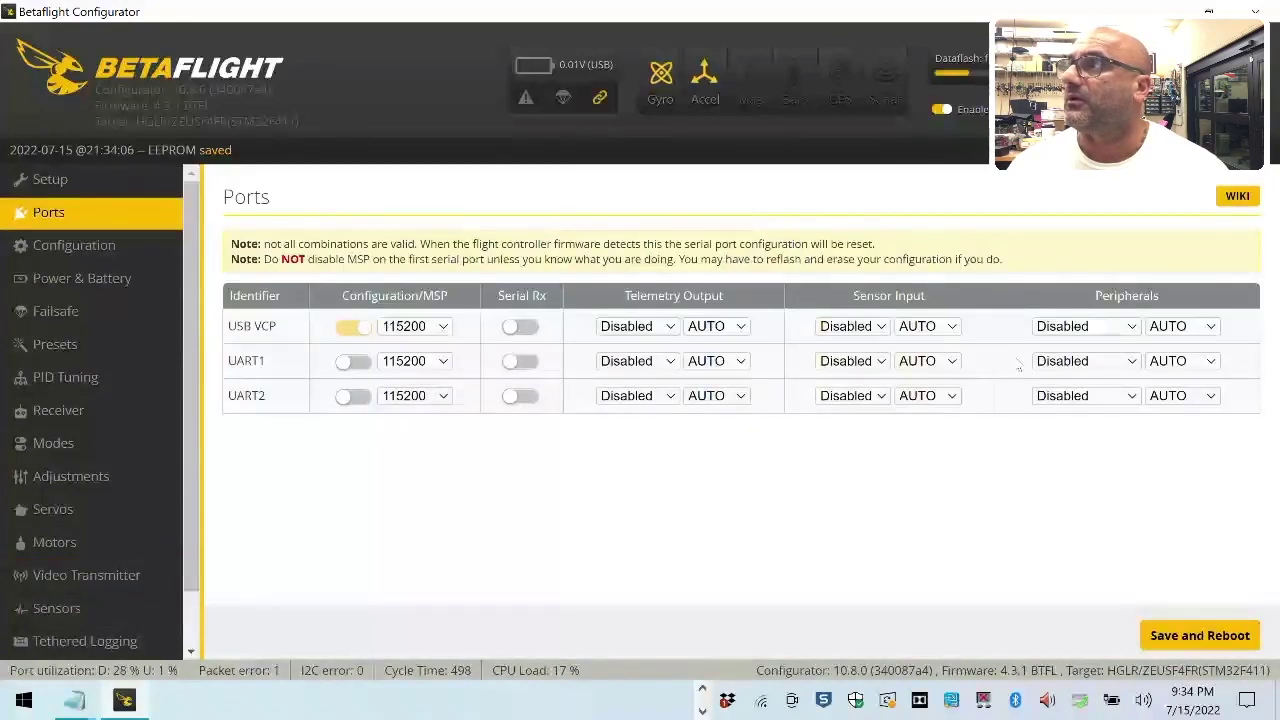
left_click(1085, 395)
key("Escape")
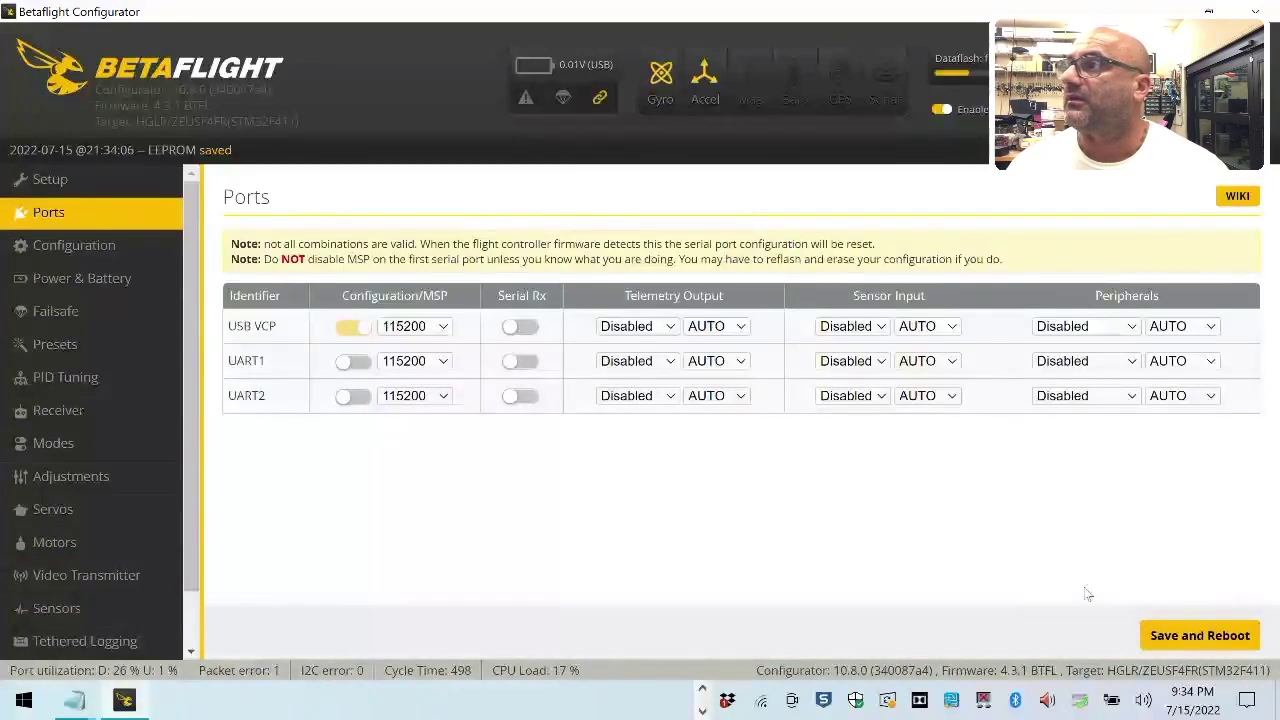
- On Video Transmitter, load a VTX table from file, selecting 'Zeus nano 350mW VTX.json'
left_click(88, 574)
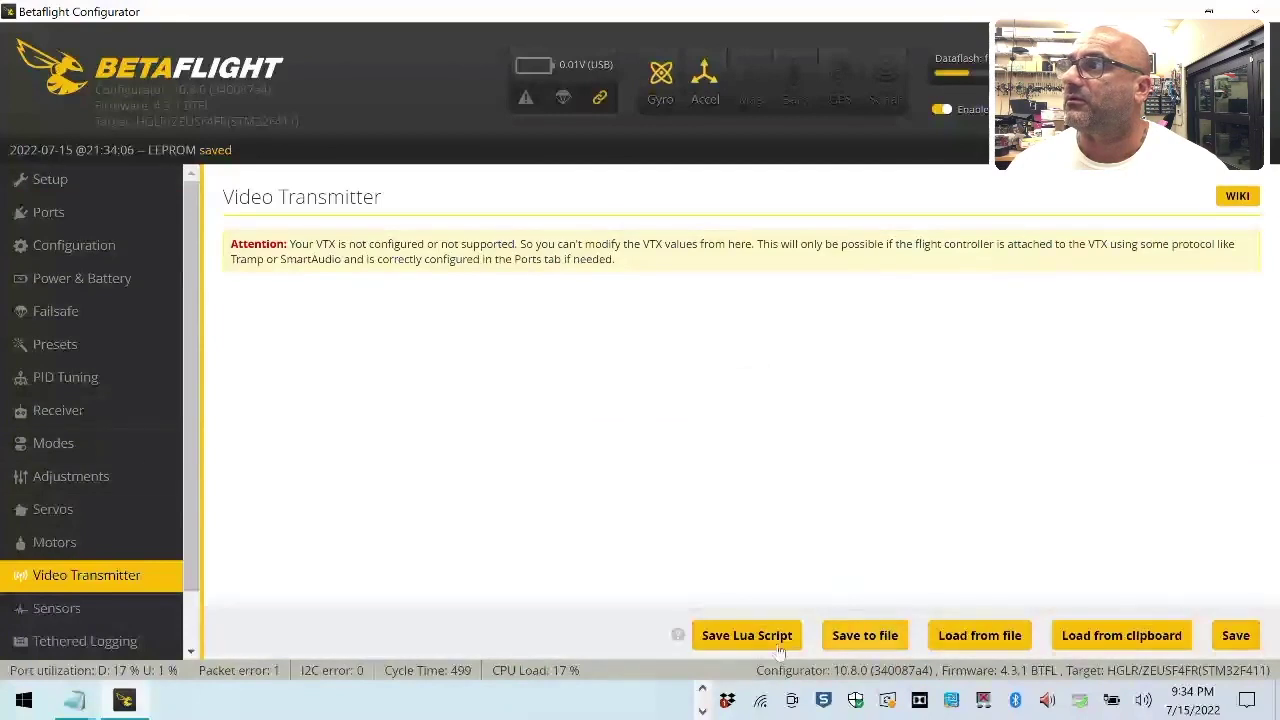
left_click(1012, 648)
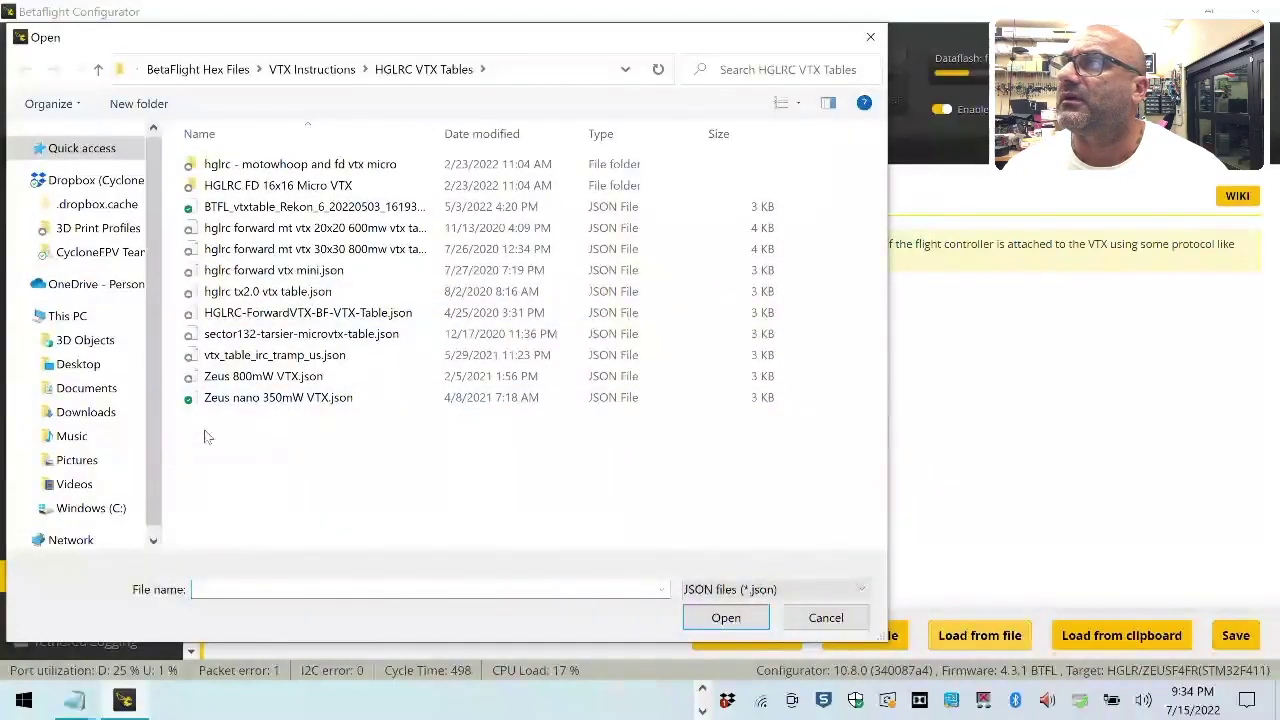
left_click(258, 399)
- Open the 'Zeus nano 350mW VTX.json' table and save it to the flight controller
left_click(726, 617)
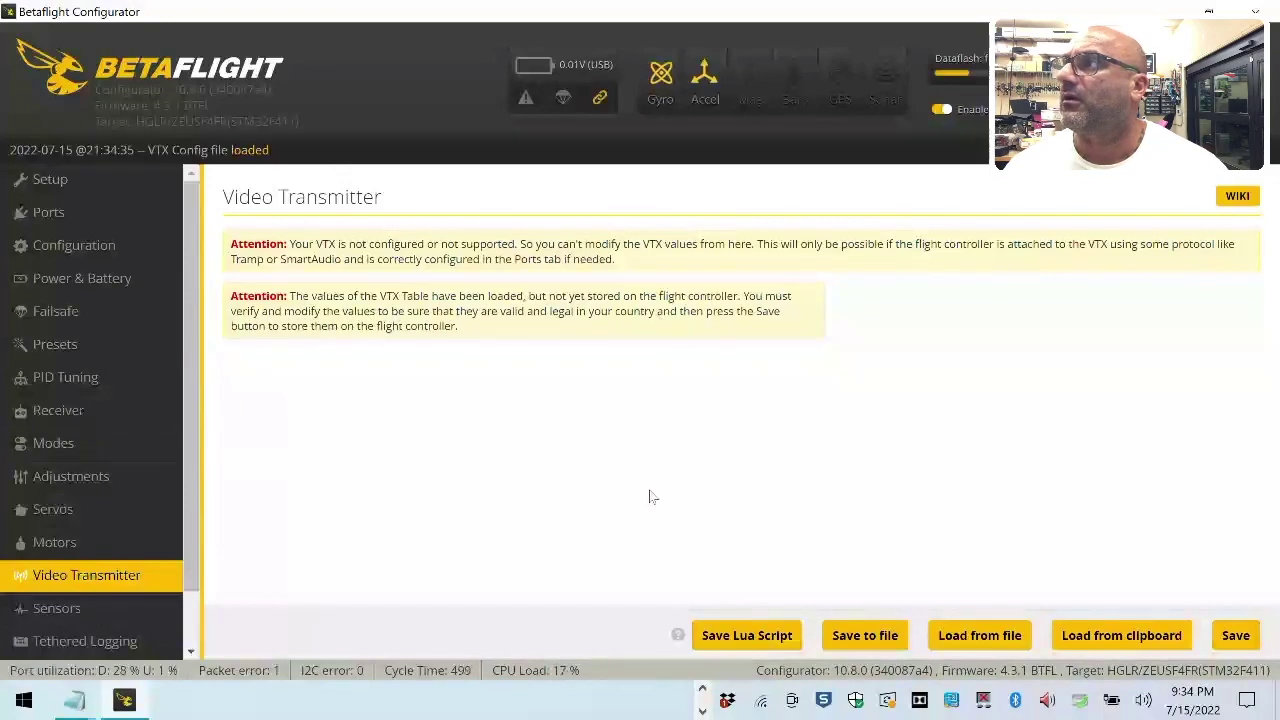
left_click(1237, 637)
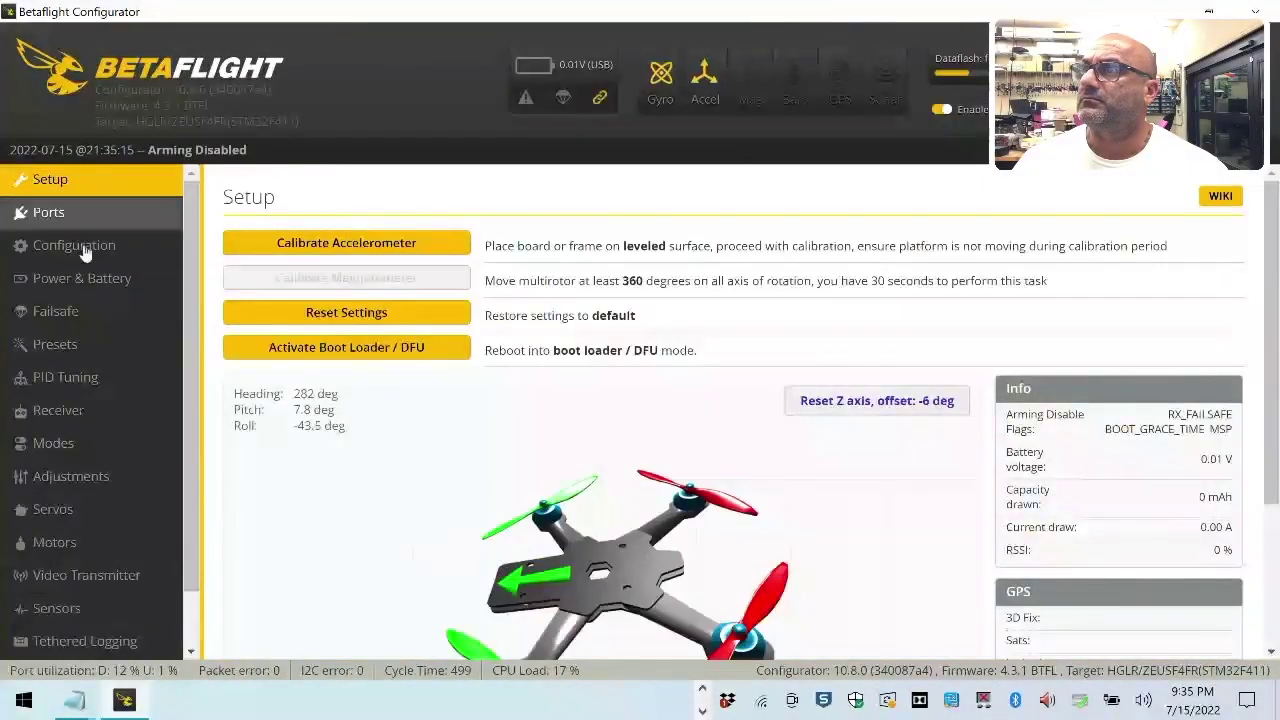
- Set UART1's peripheral to VTX (IRC Tramp), save with a reboot, and view Video Transmitter
left_click(16, 216)
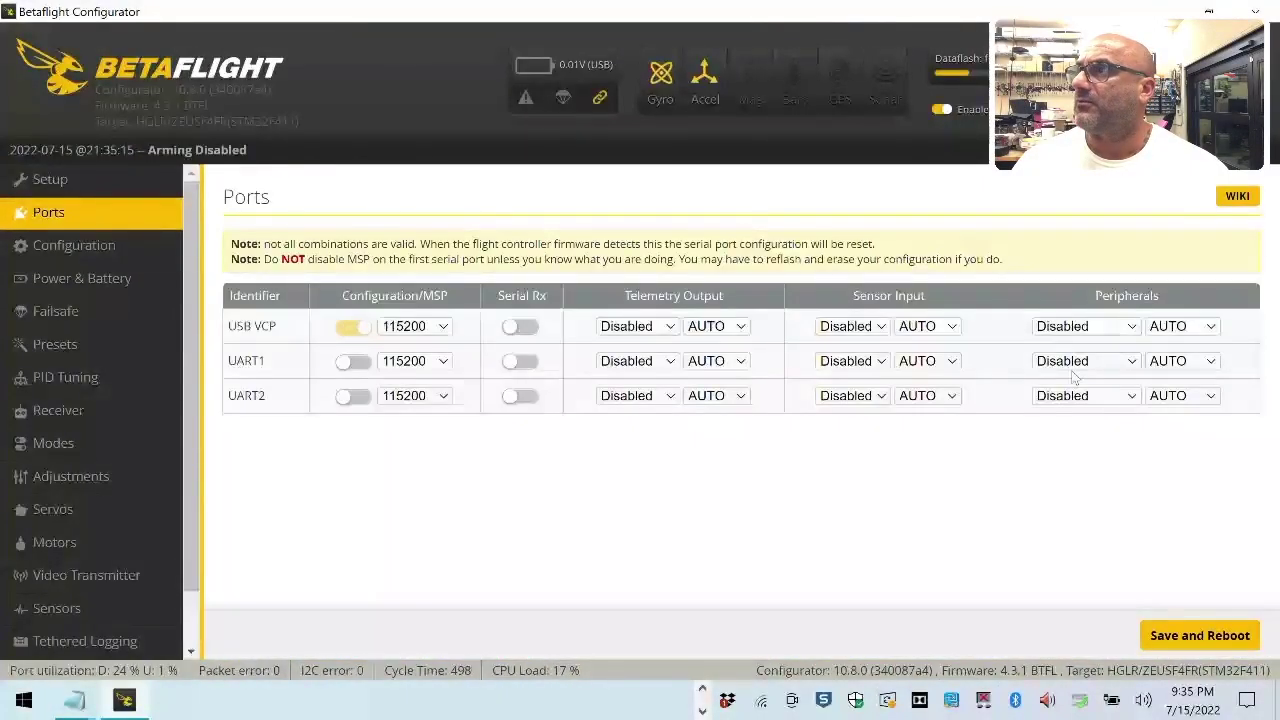
left_click(1085, 361)
left_click(1090, 482)
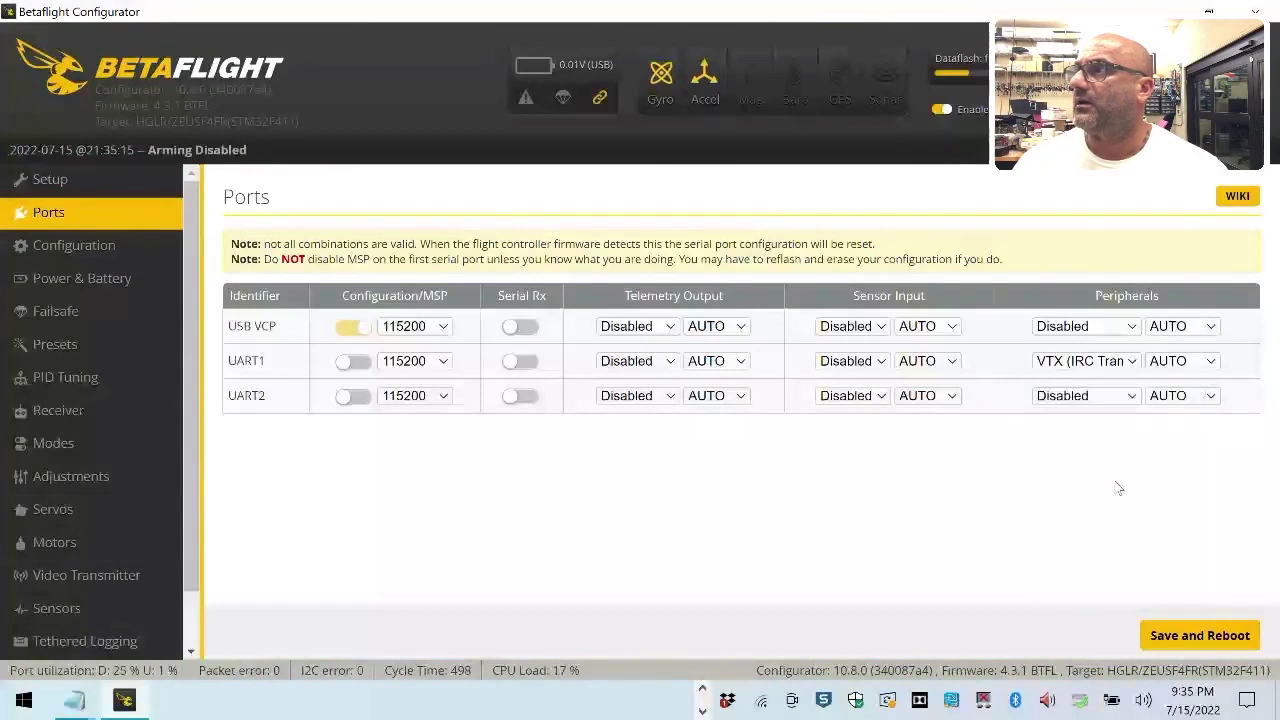
left_click(1200, 636)
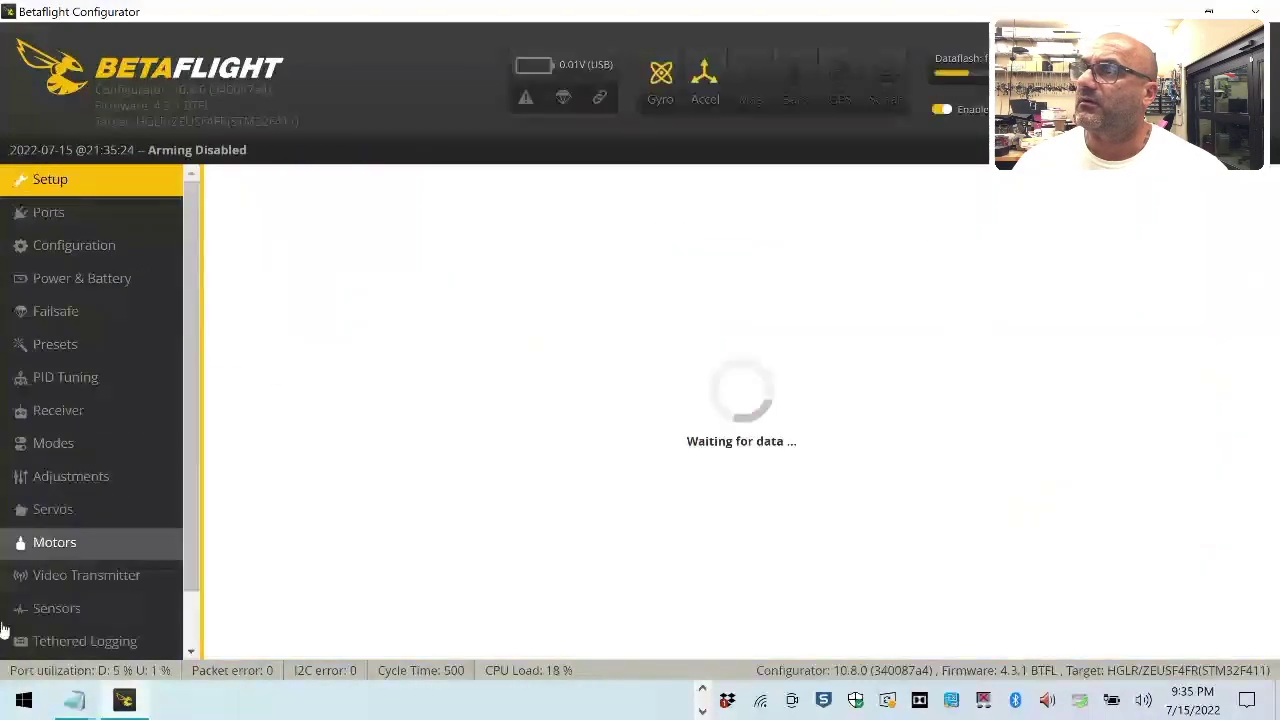
scroll(88, 630, "down", 1)
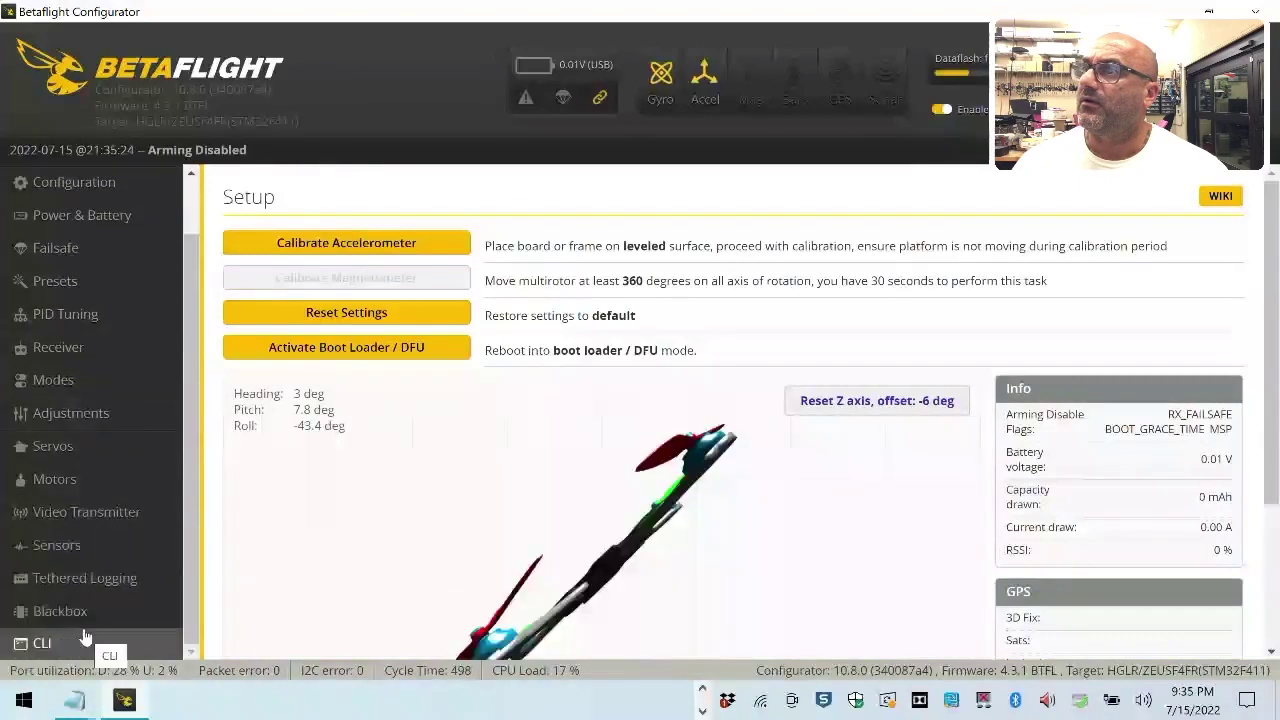
left_click(105, 514)
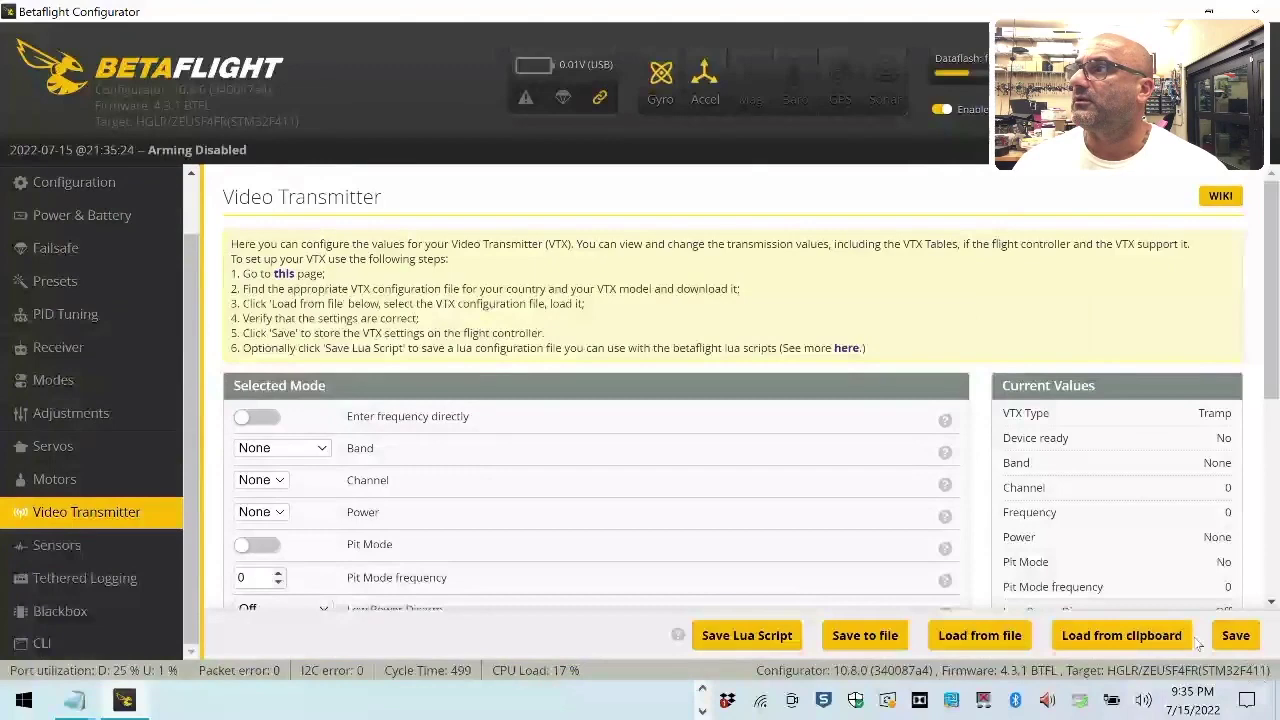
- Reload 'Zeus nano 350mW VTX.json' from file and save the table to the board
scroll(1063, 583, "down", 2)
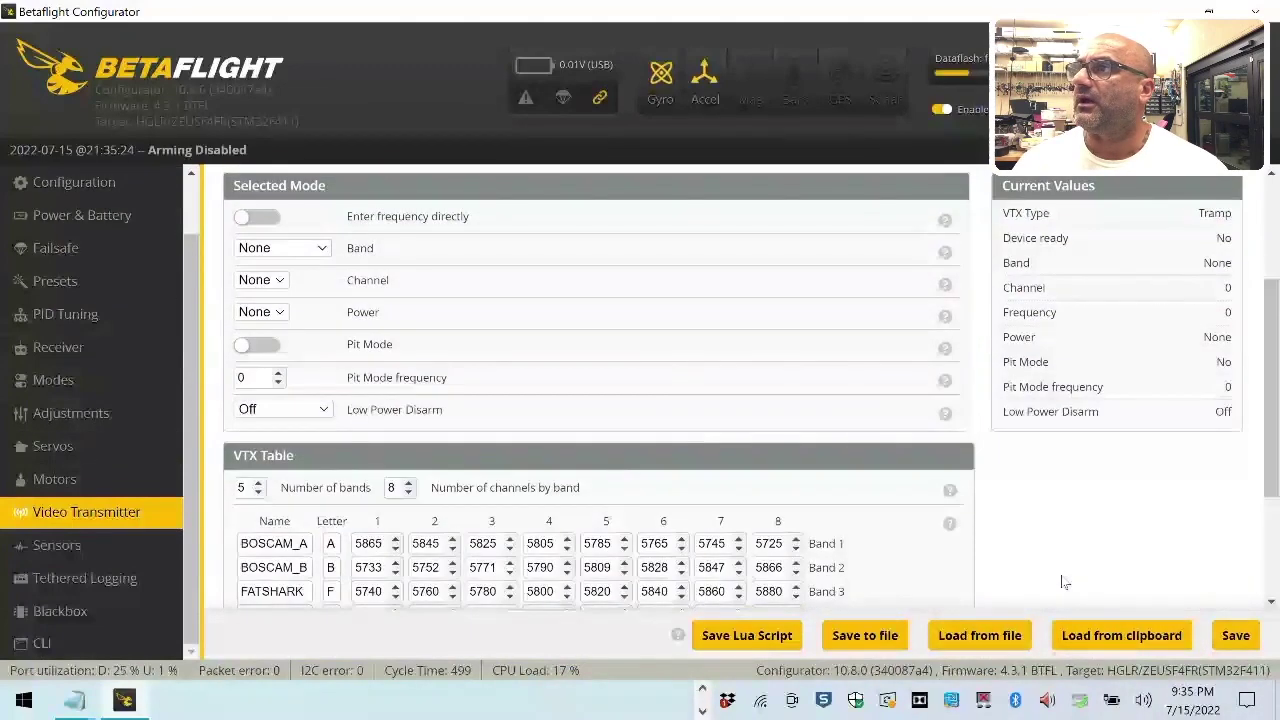
left_click(975, 633)
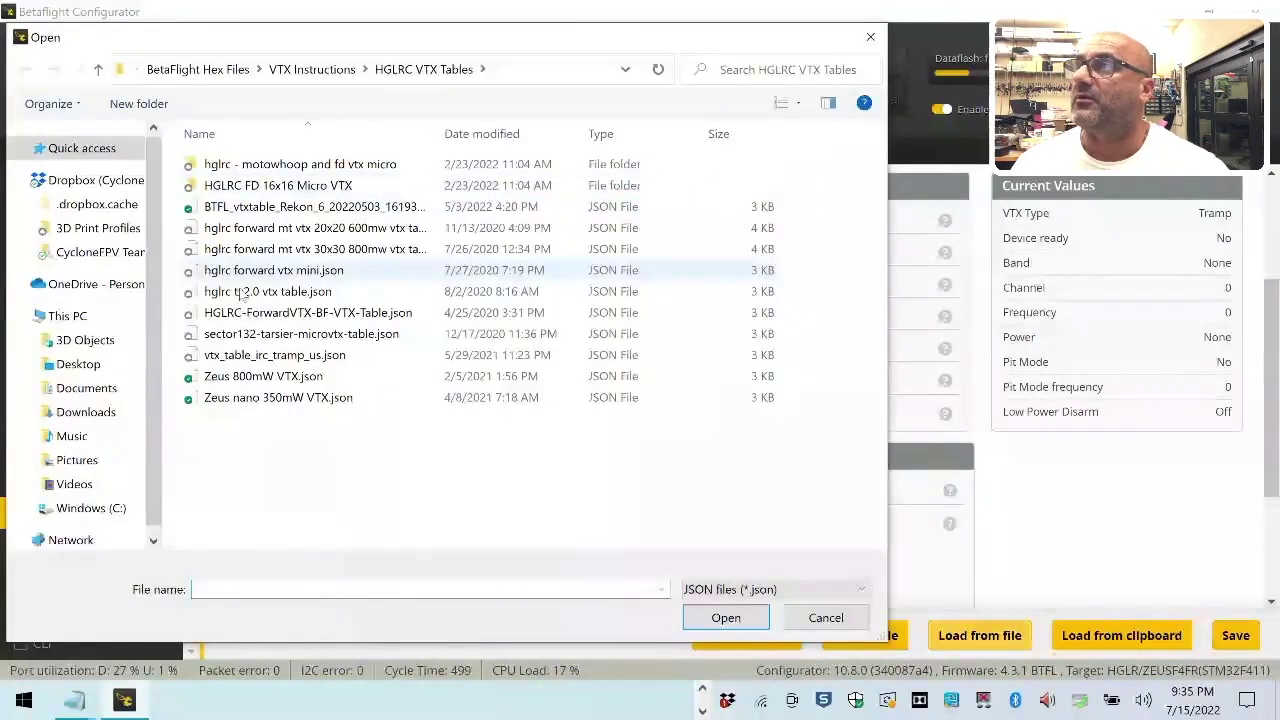
double_click(214, 397)
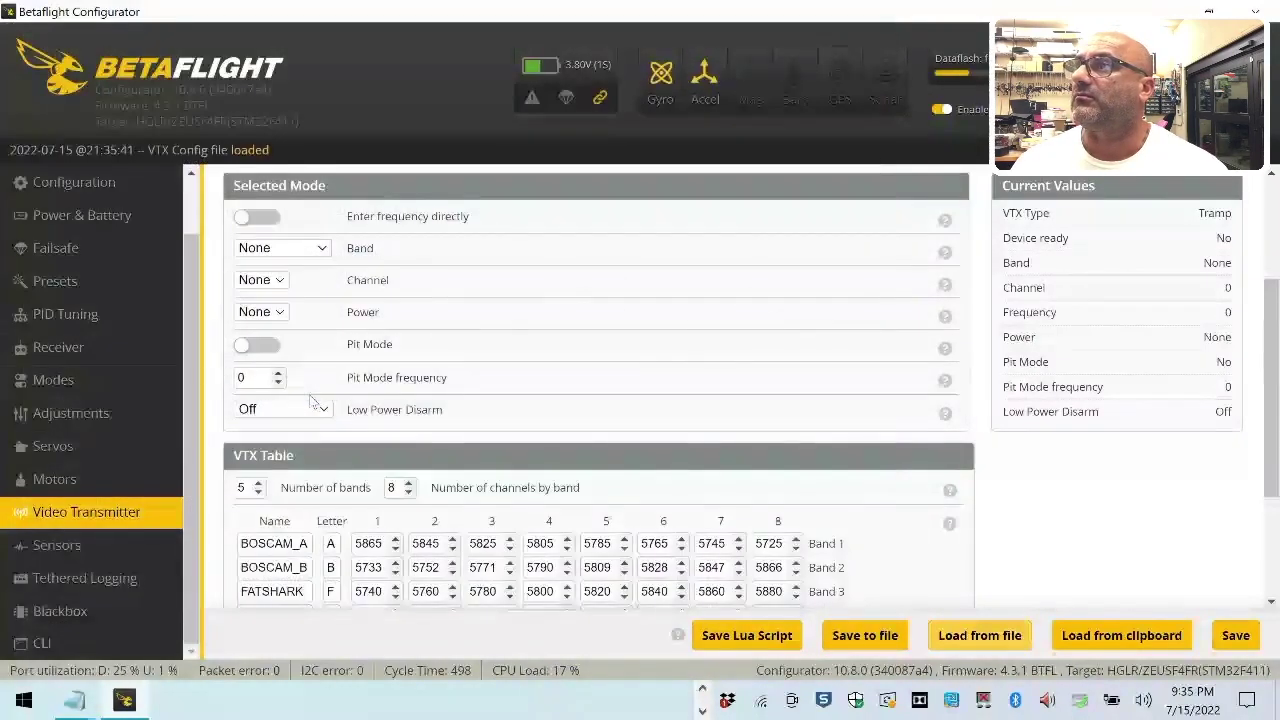
left_click(1240, 635)
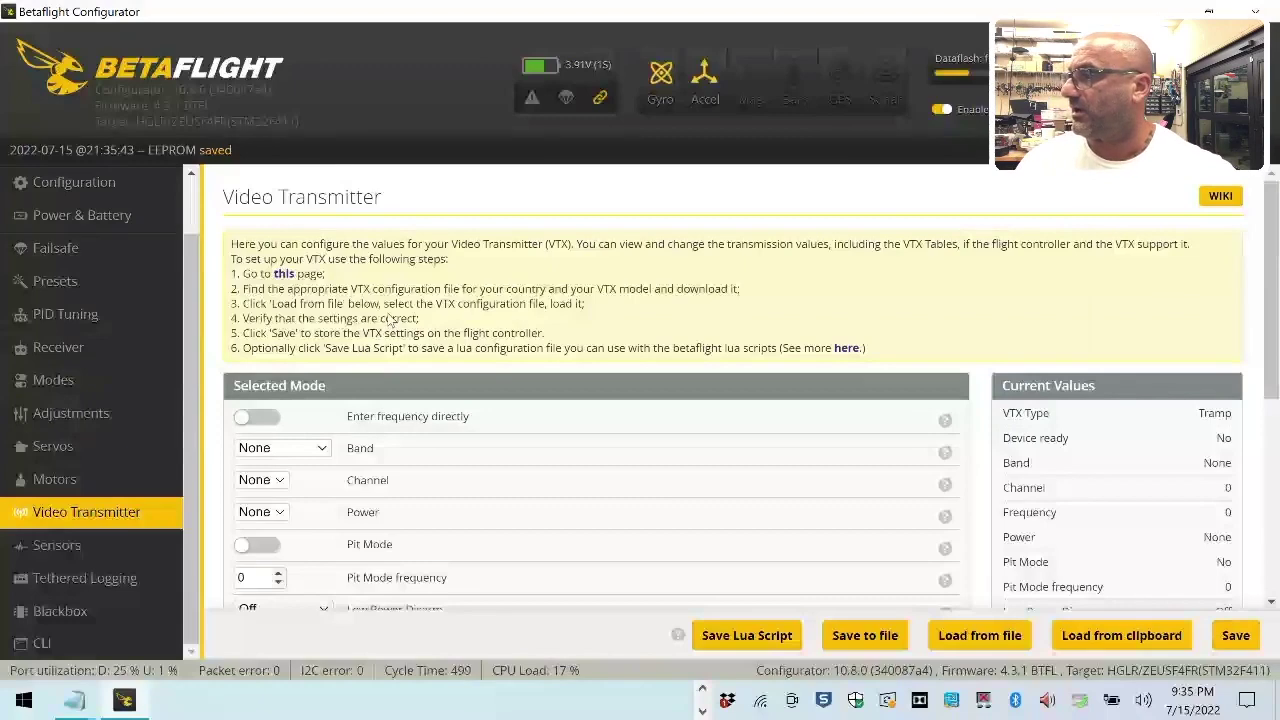
- Set the VTX to band FATSHARK, channel 5, power 25, and save
scroll(682, 446, "down", 2)
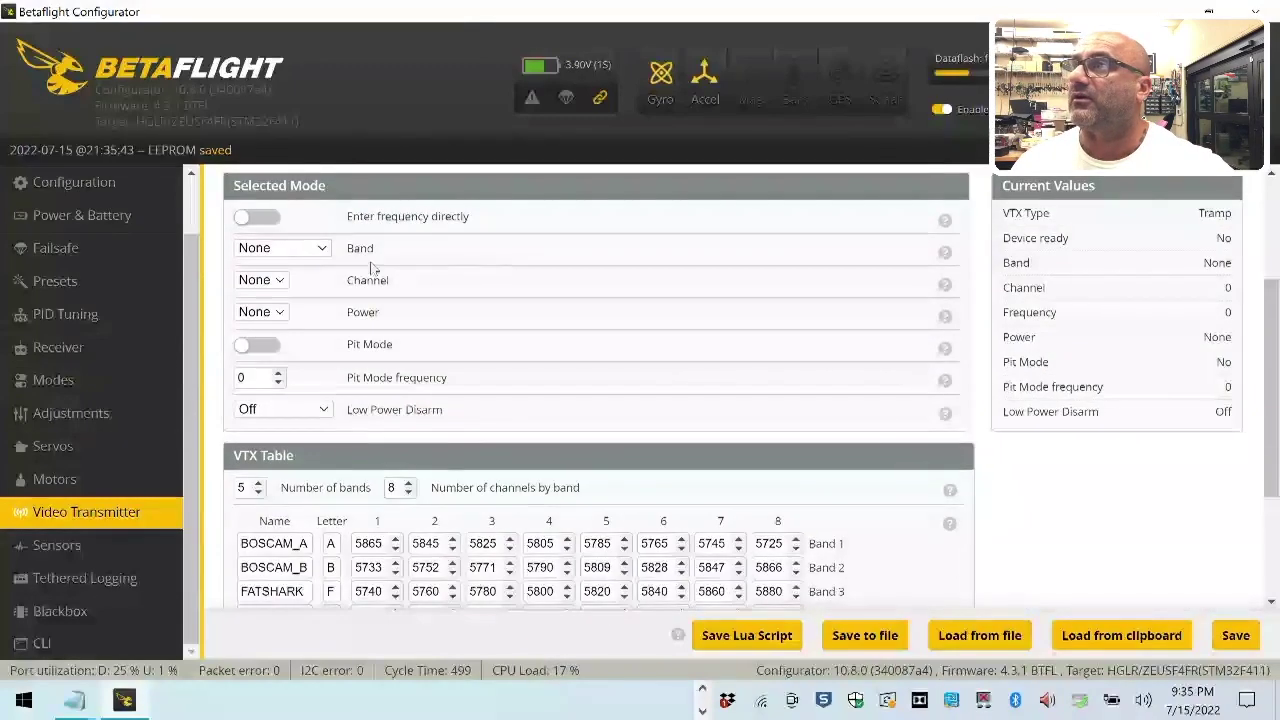
left_click(283, 248)
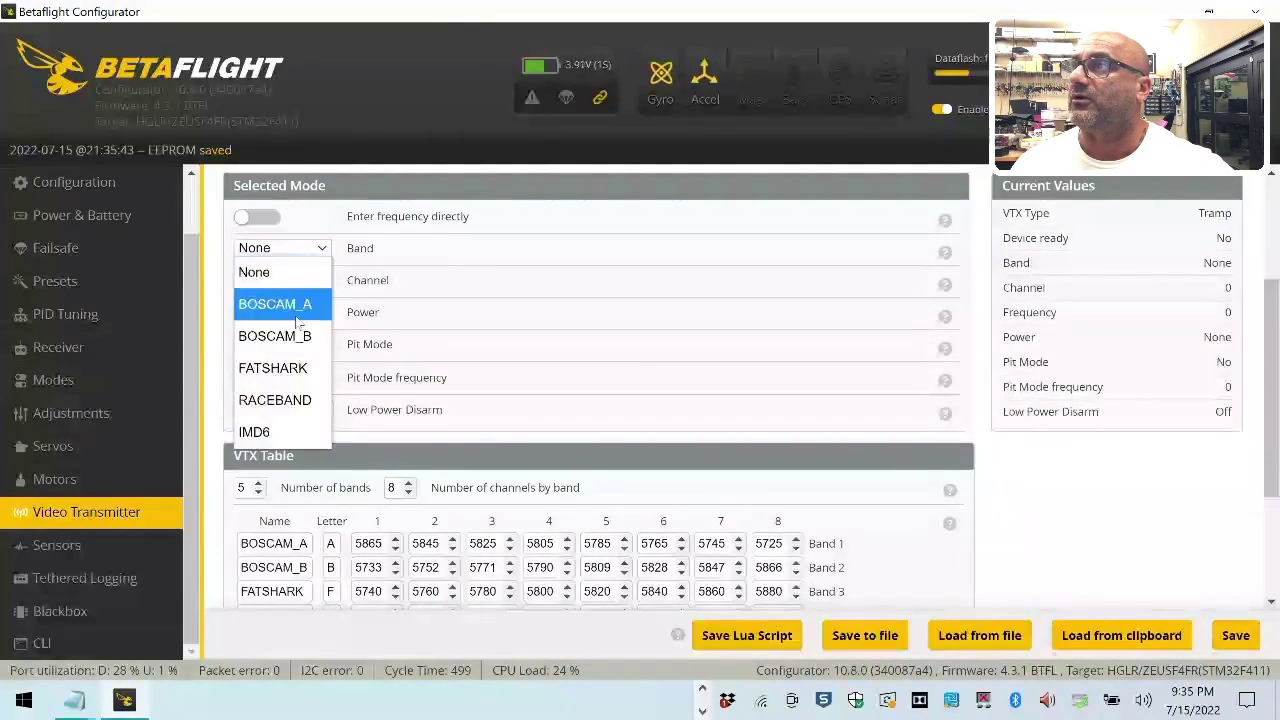
left_click(295, 370)
left_click(272, 312)
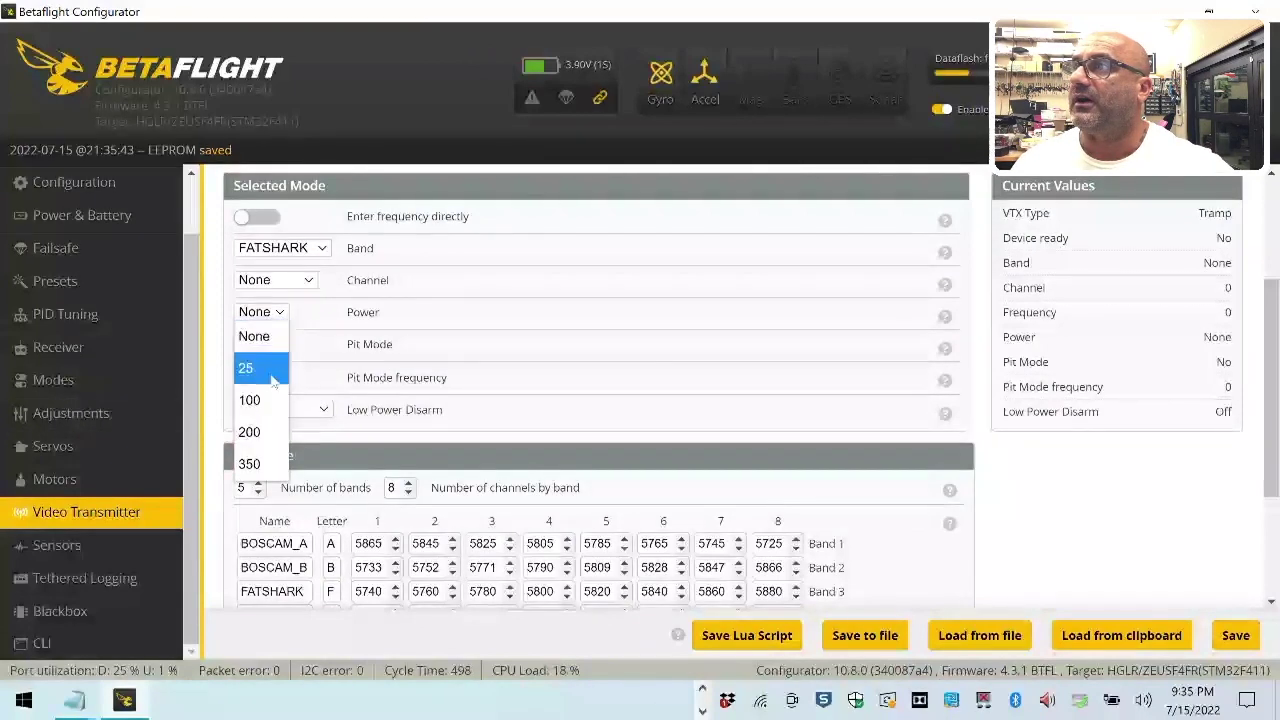
left_click(308, 283)
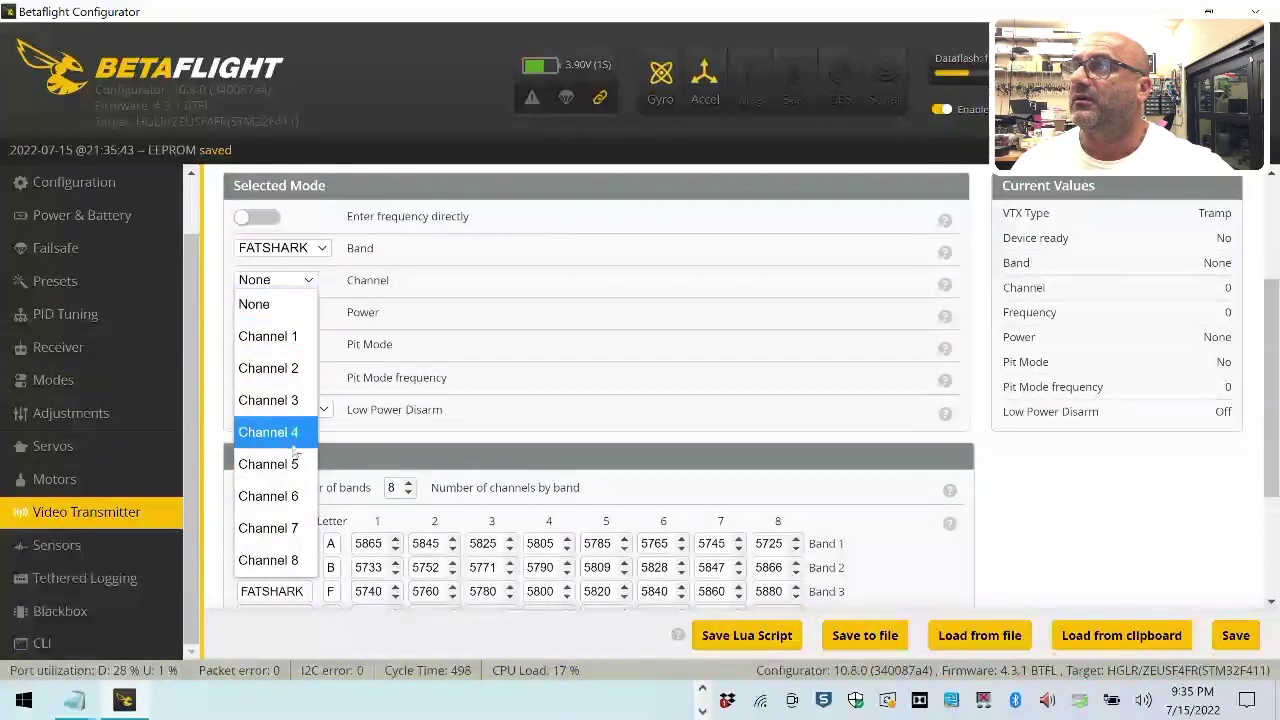
left_click(290, 462)
left_click(268, 312)
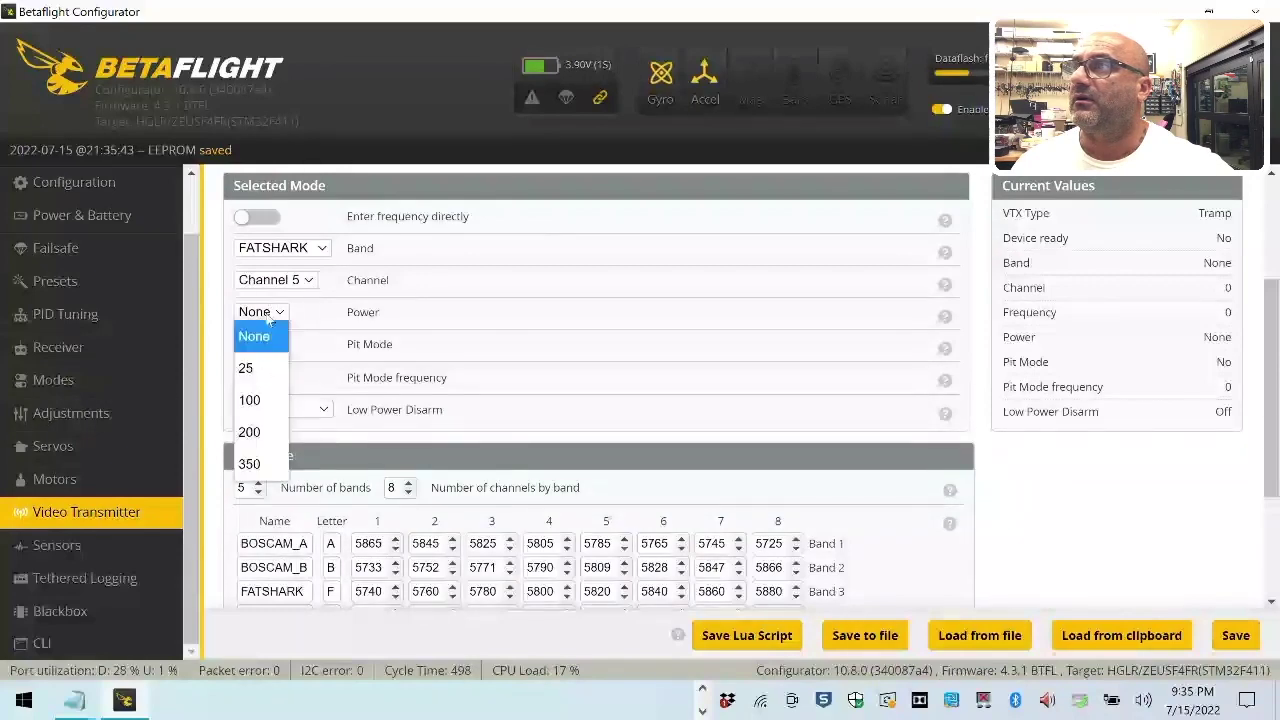
left_click(257, 367)
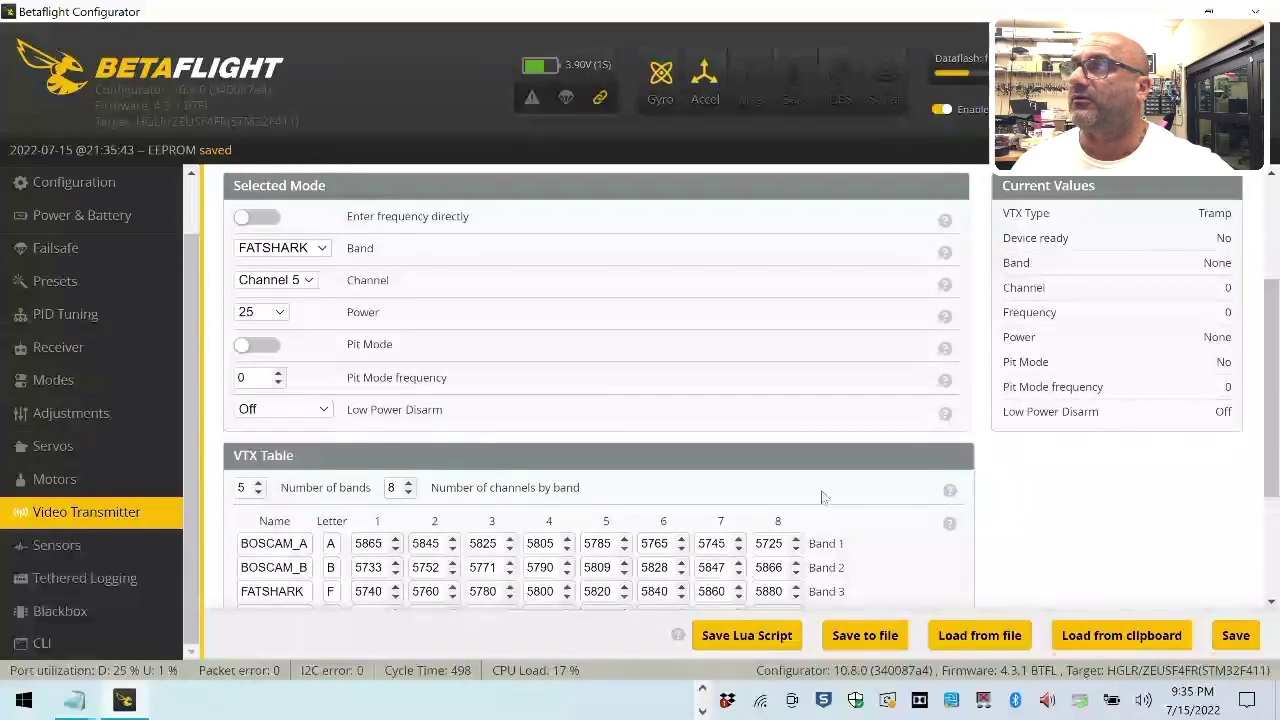
left_click(1250, 637)
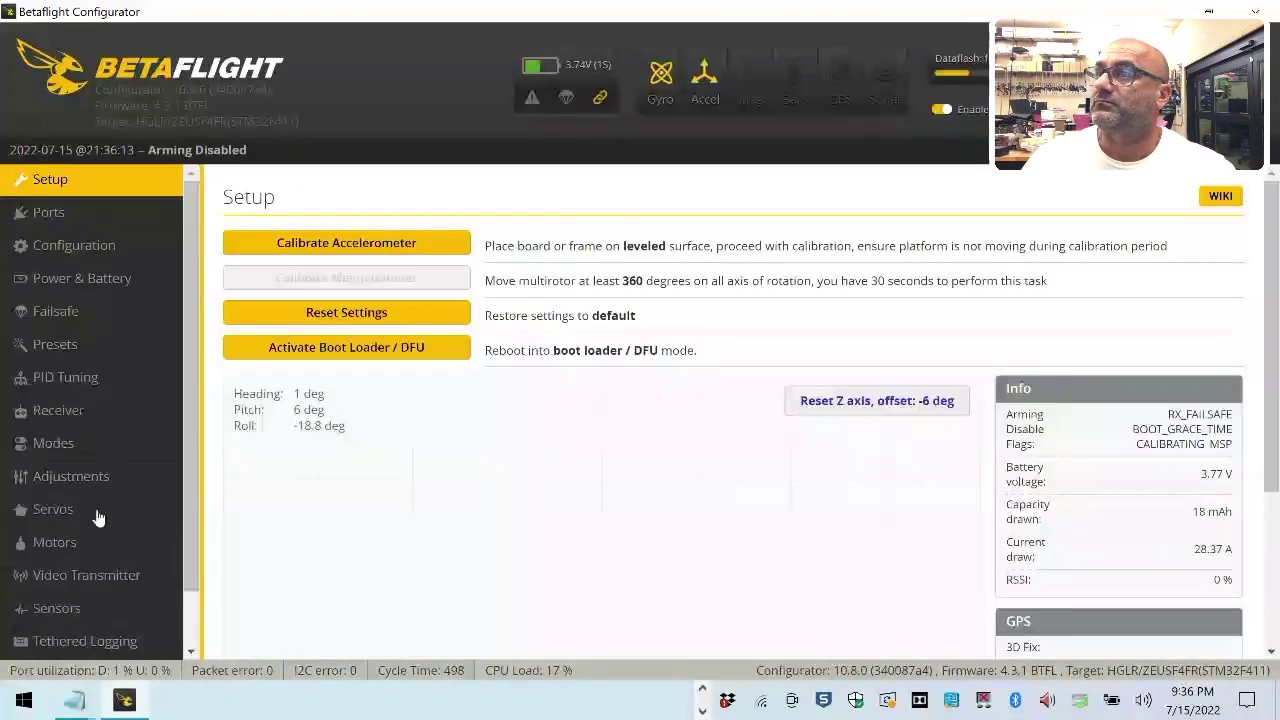
- Set UART1's peripheral to Disabled and UART2's to VTX (IRC Tramp), then save with a reboot
left_click(108, 573)
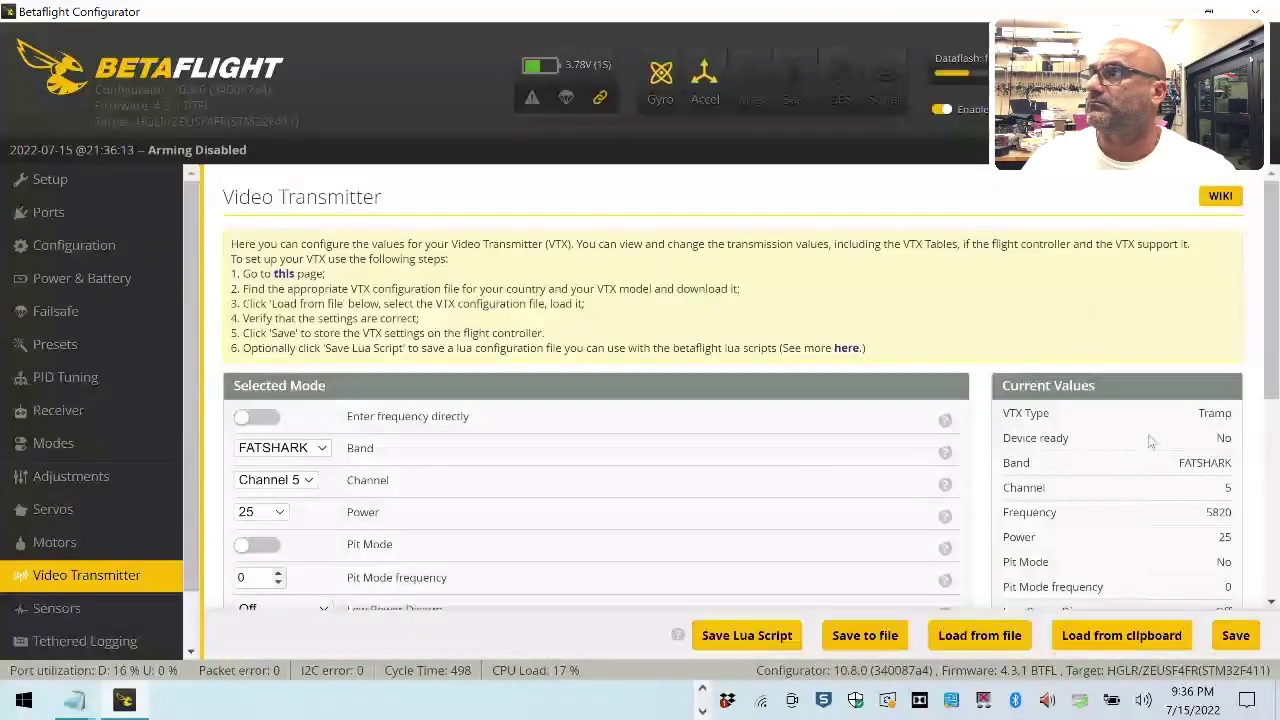
left_click(60, 212)
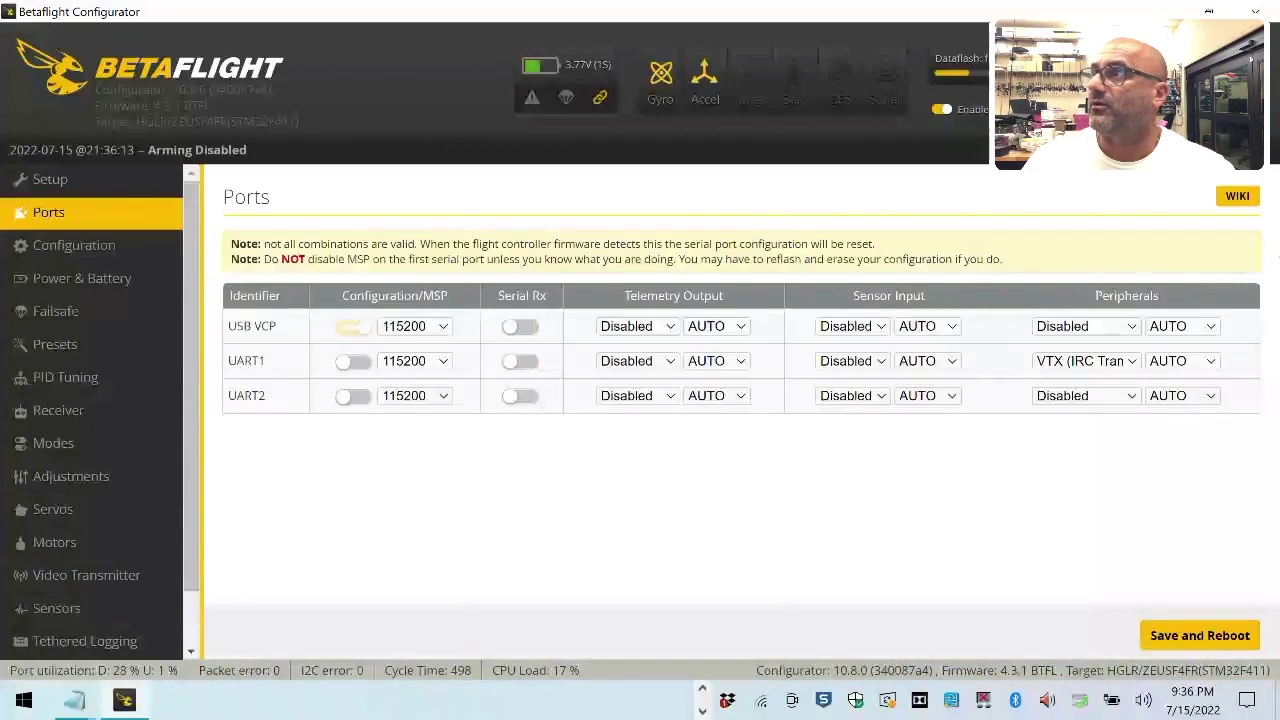
left_click(1120, 364)
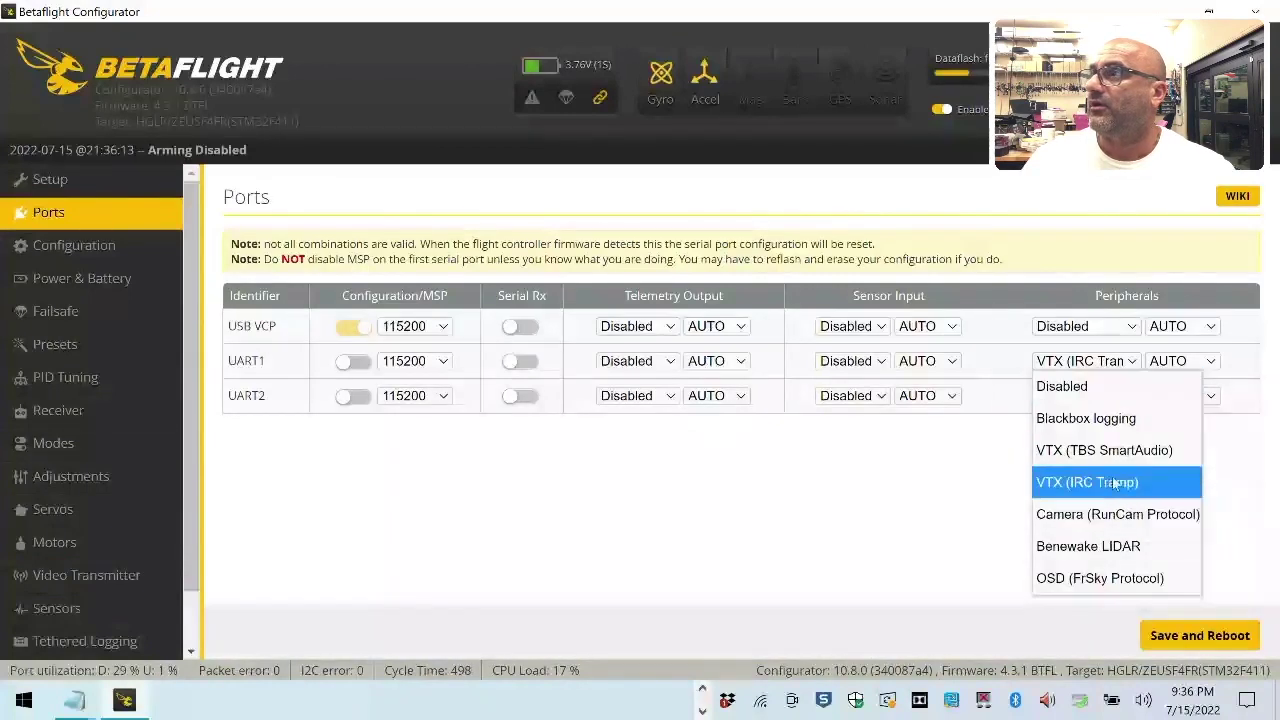
left_click(990, 347)
left_click(1060, 361)
left_click(1065, 386)
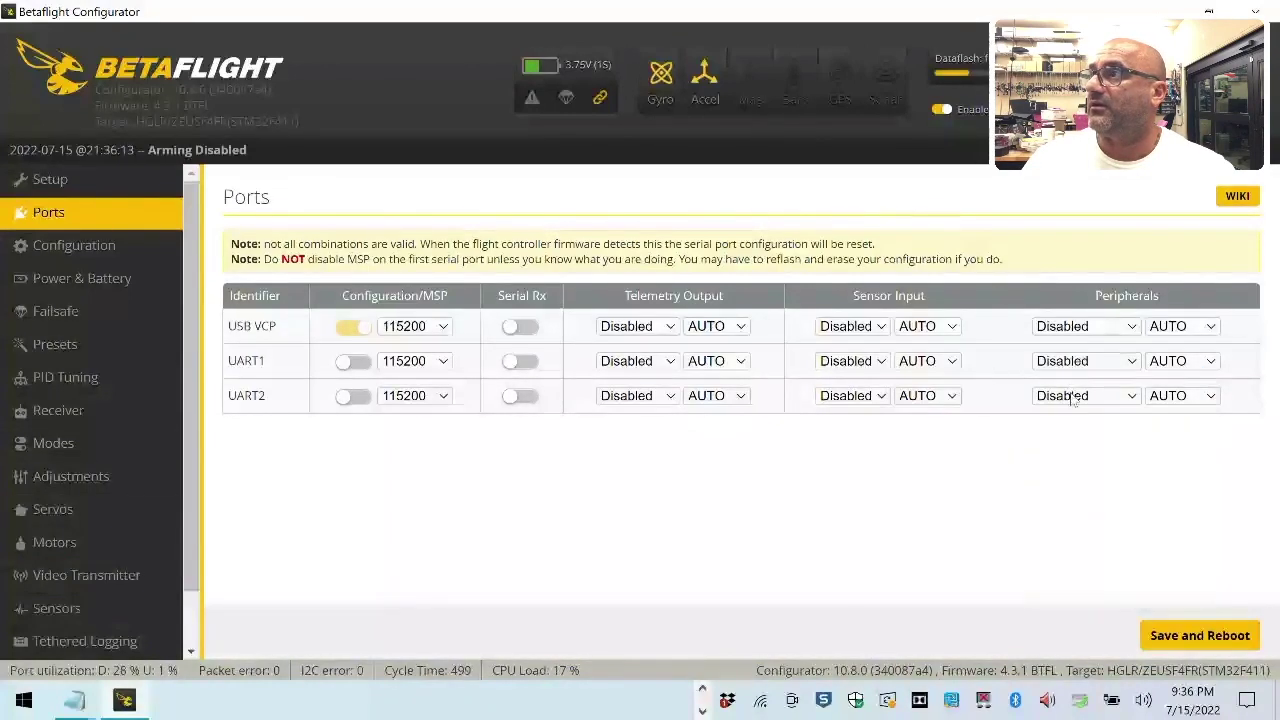
left_click(1073, 398)
left_click(1090, 516)
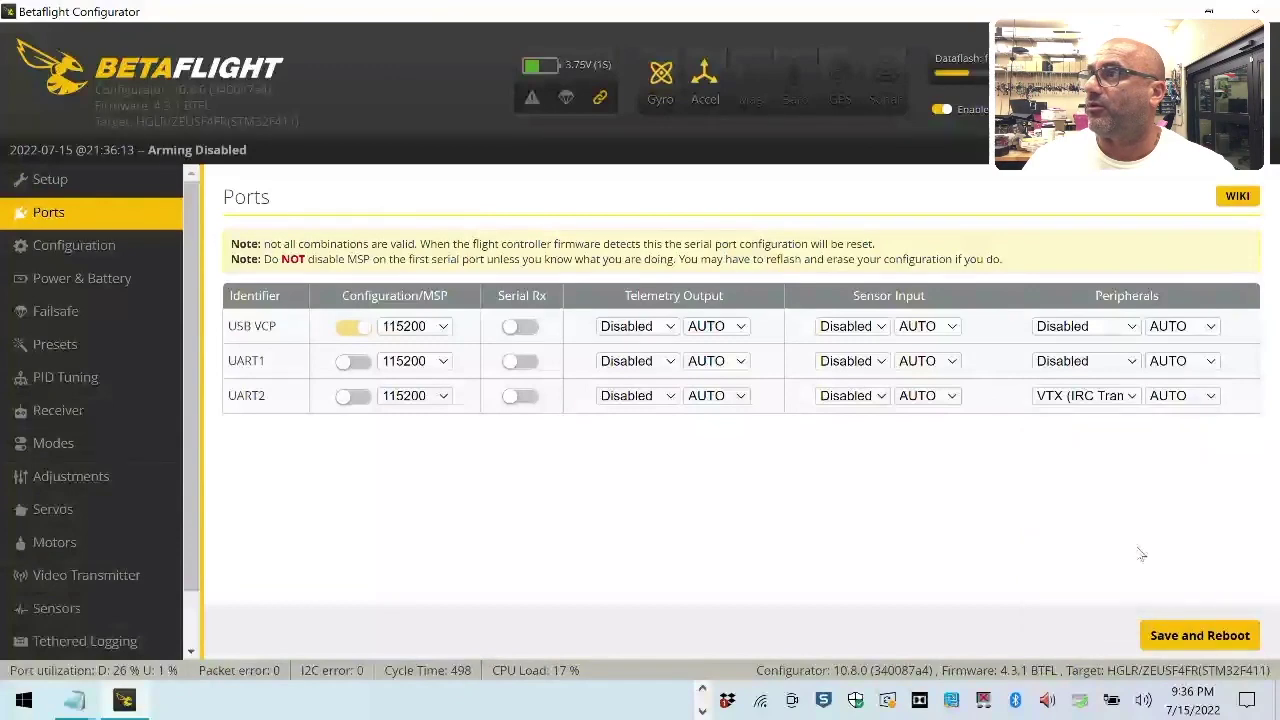
left_click(1198, 636)
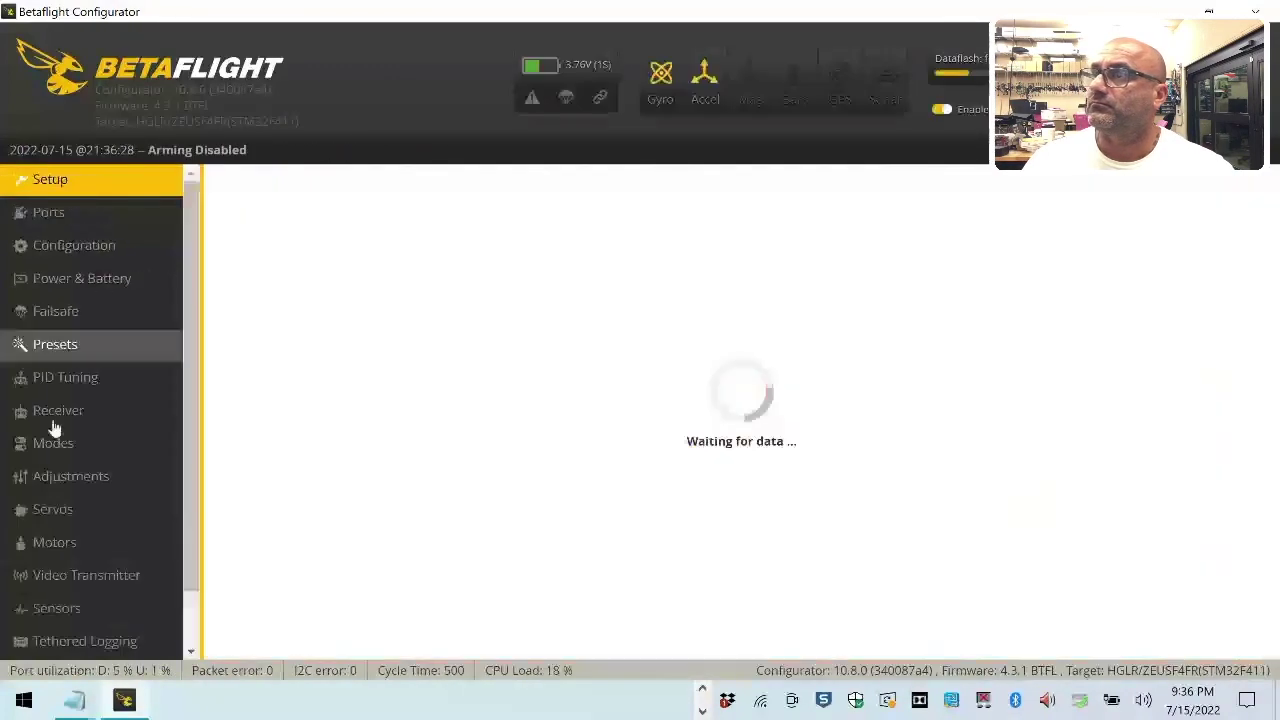
left_click(108, 577)
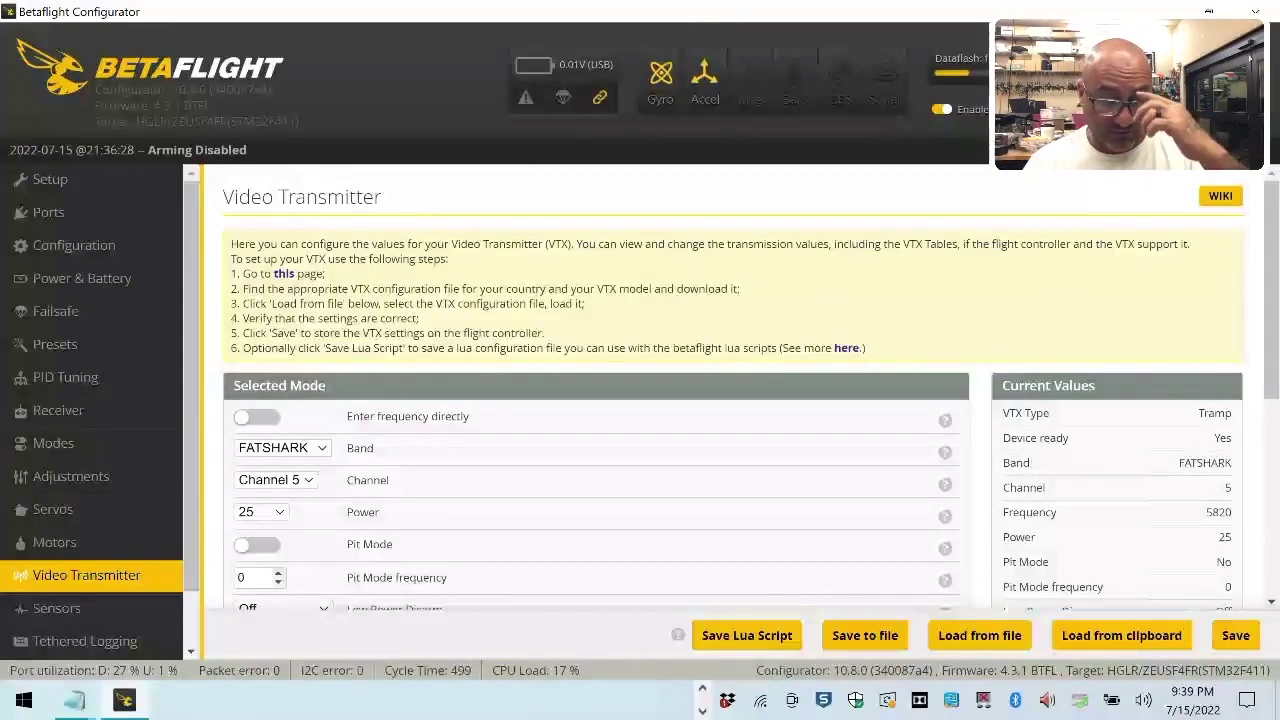
- Scroll the Video Transmitter page to confirm Tramp on FATSHARK channel 5, 5820, power 25
scroll(465, 302, "down", 4)
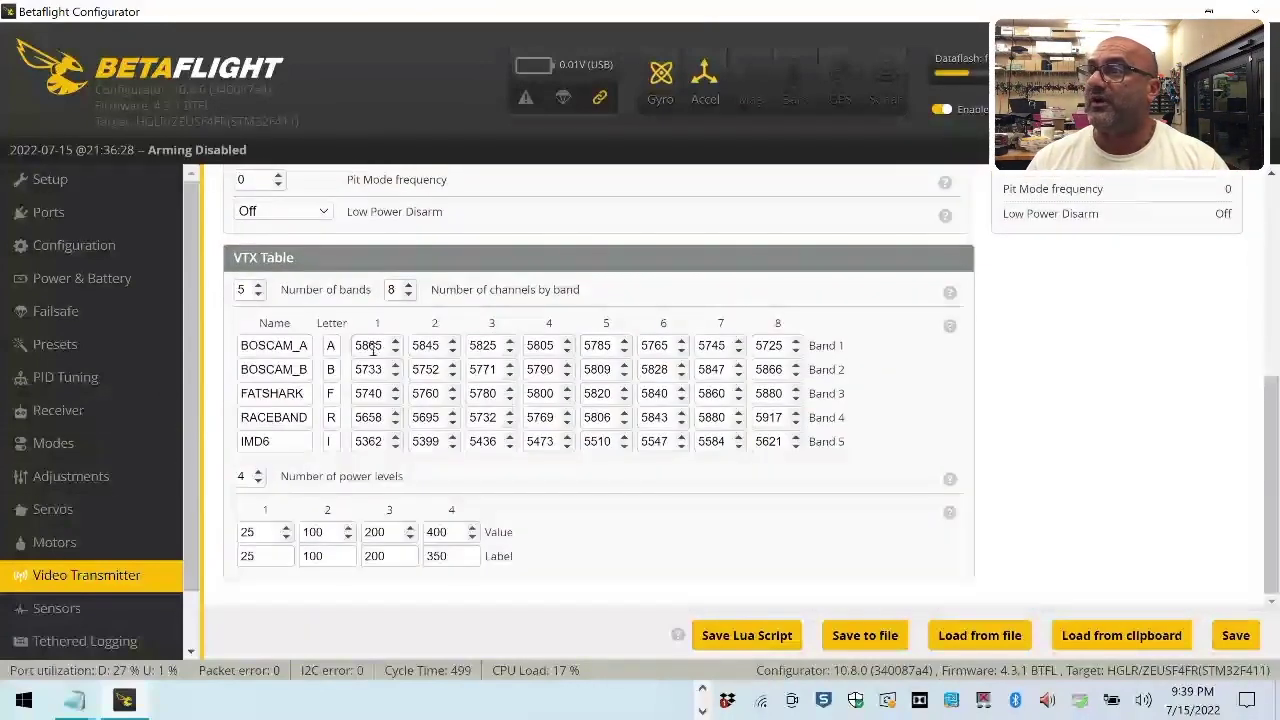
scroll(205, 600, "up", 5)
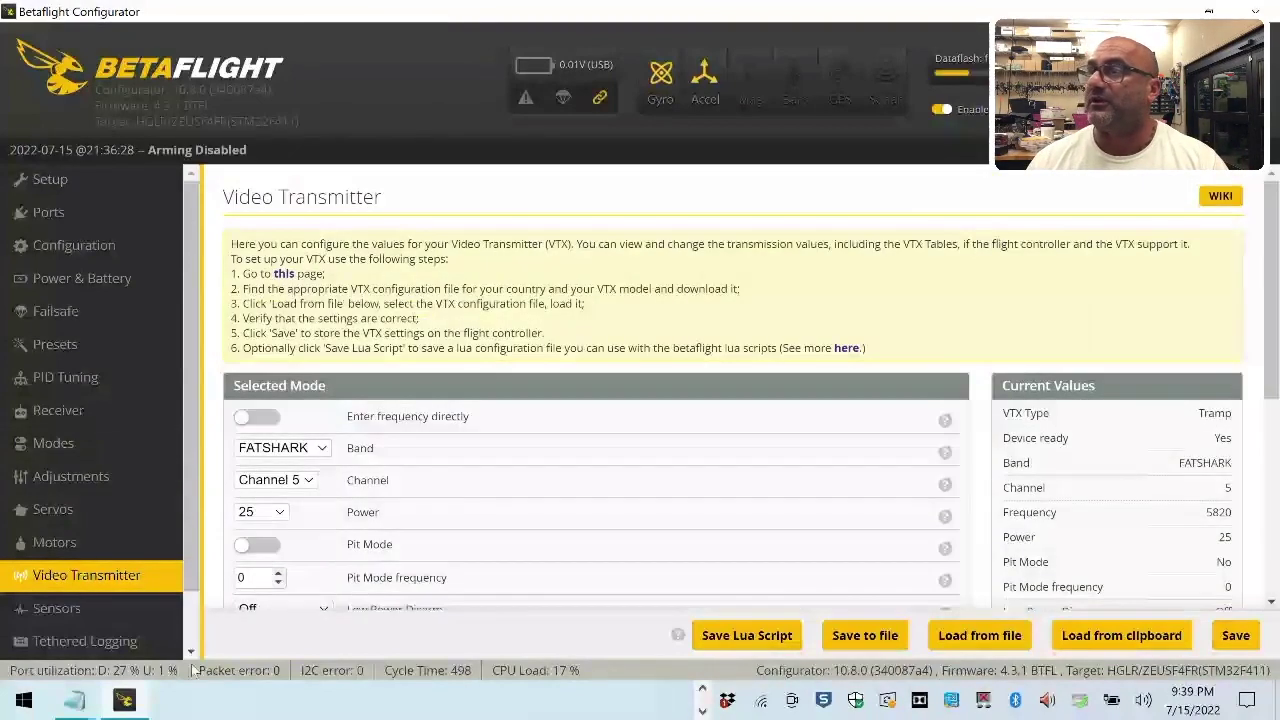